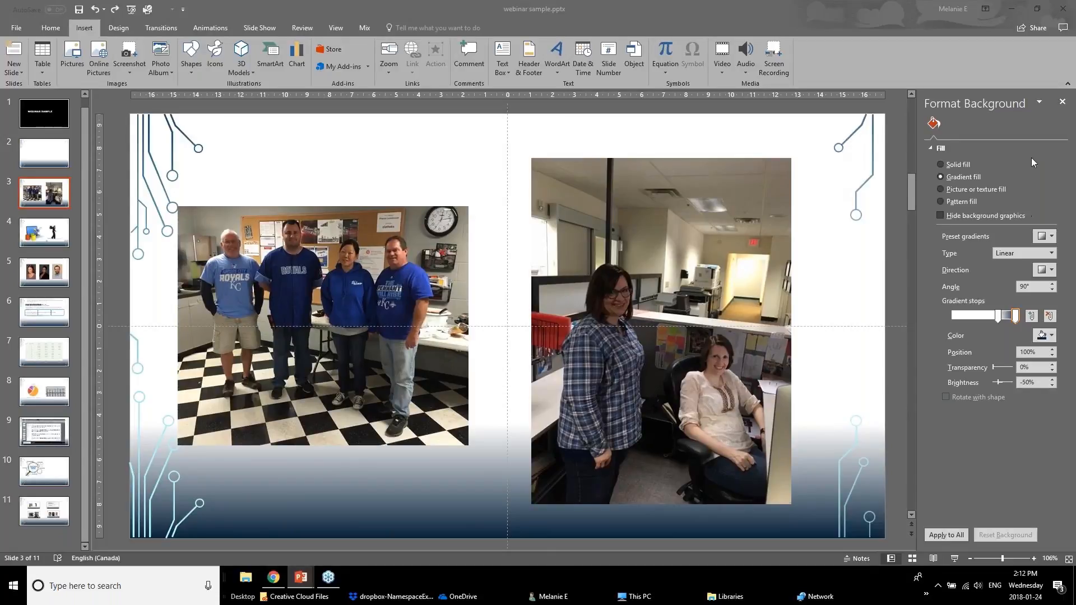
- Close the background formatting settings and correct the group photo on slide 3 to Brightness +40%, Contrast 0%
click(1062, 102)
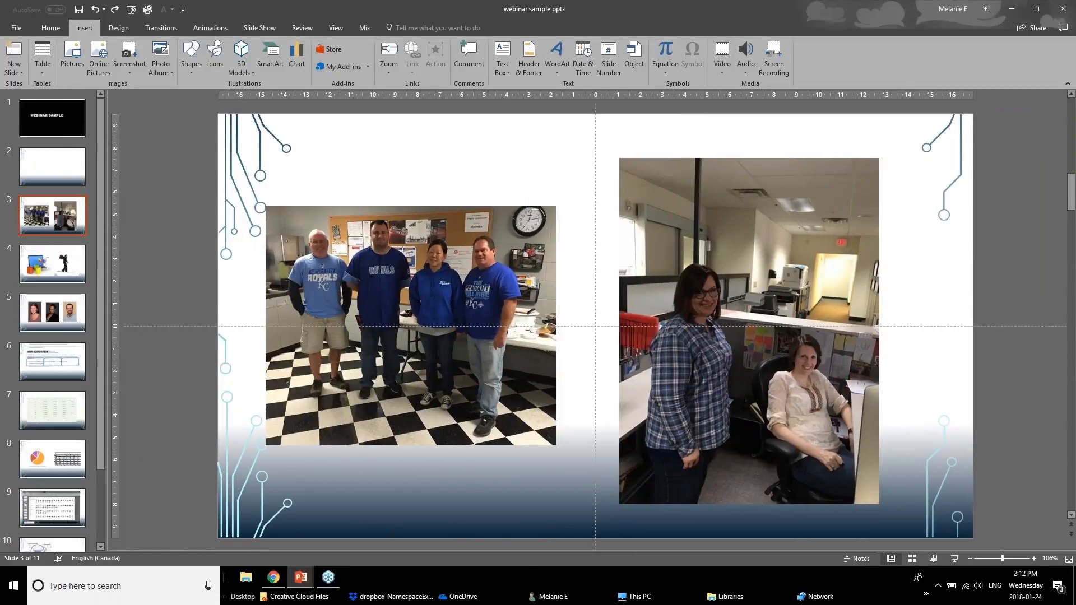
click(429, 298)
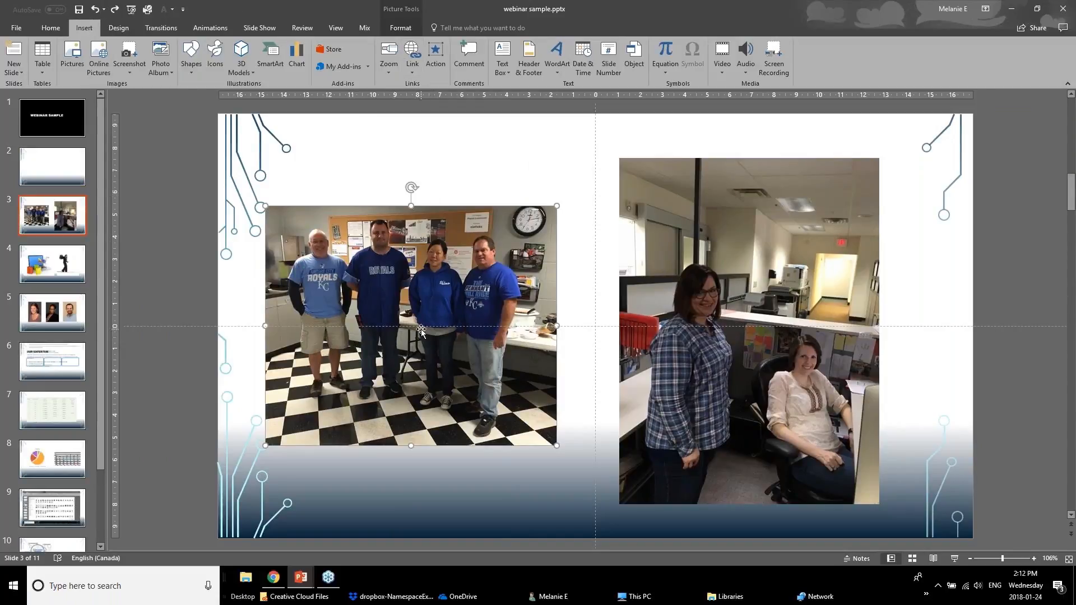
click(404, 14)
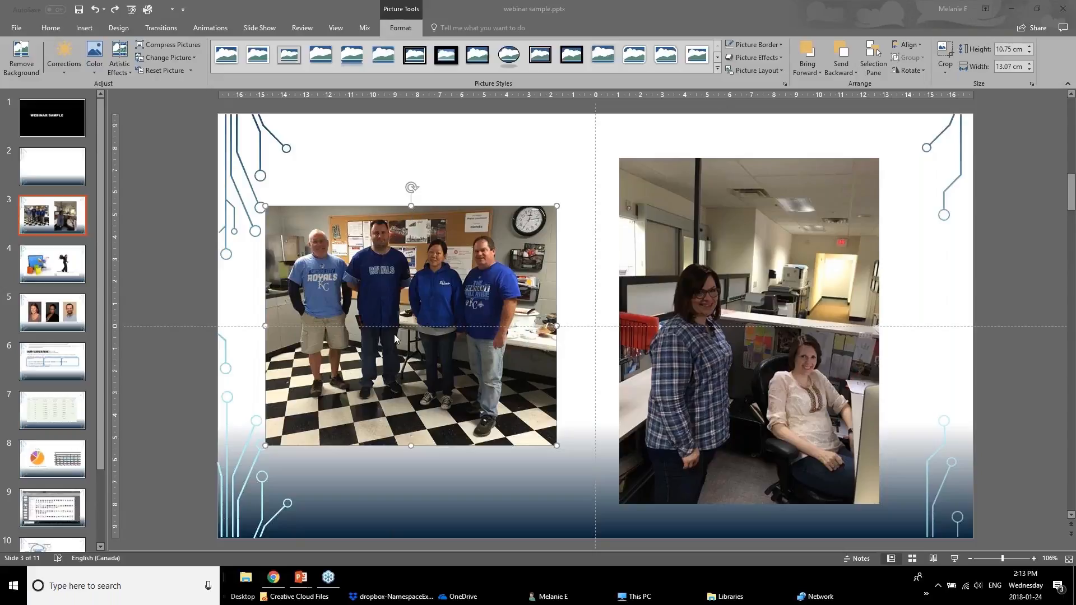
click(65, 67)
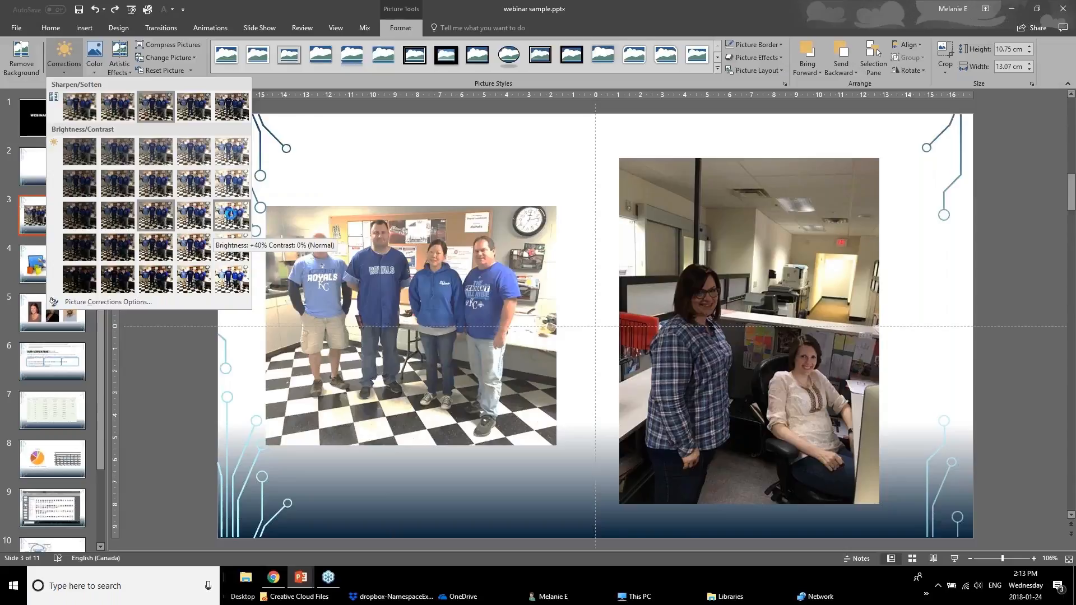
click(230, 213)
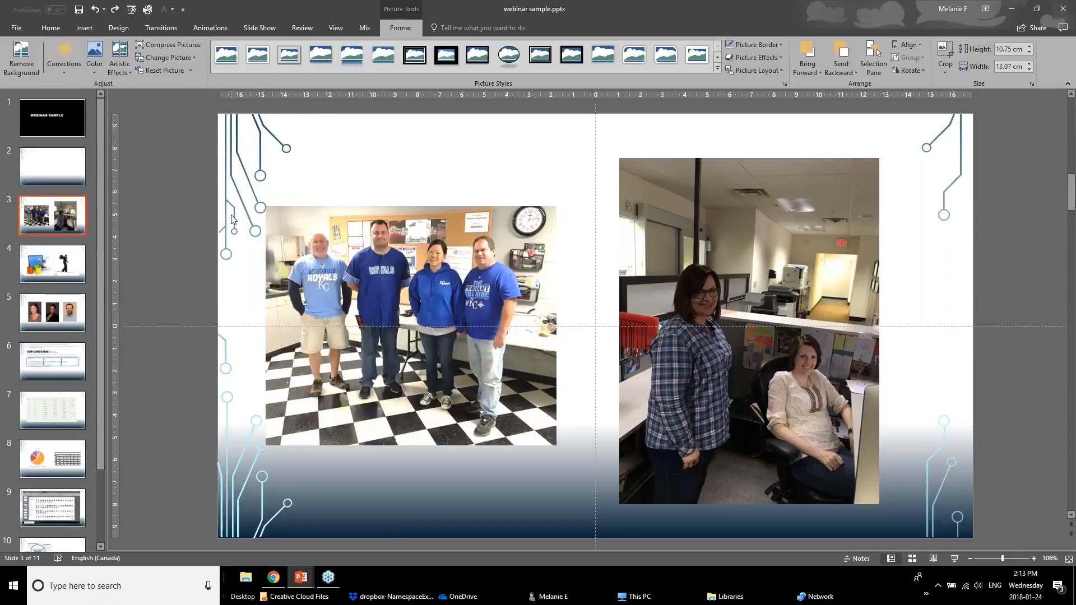
click(202, 373)
- Reduce the group photo's color saturation to 33%
click(415, 340)
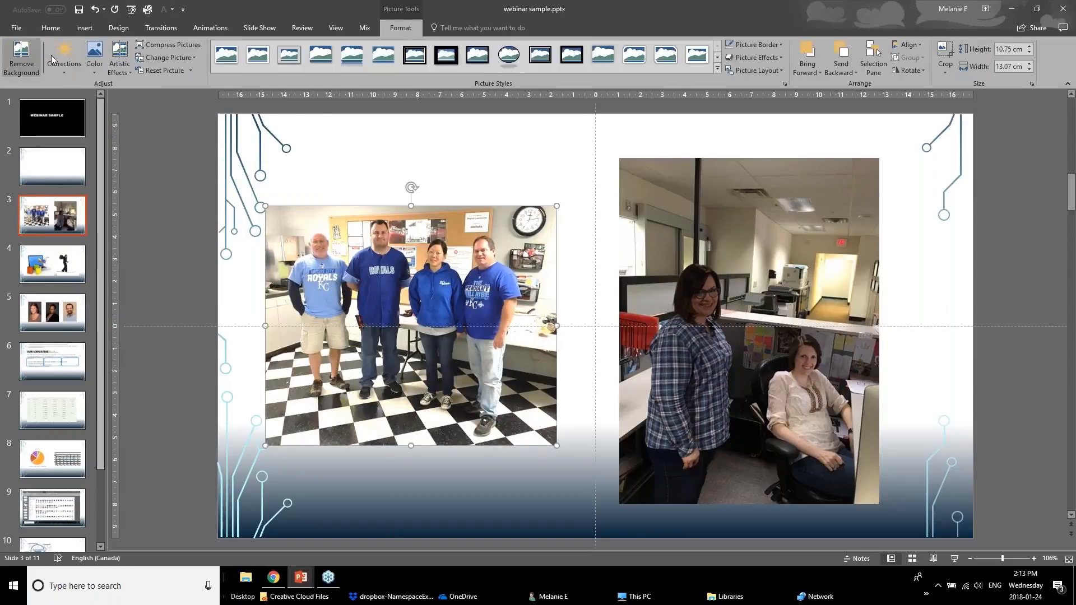
click(93, 58)
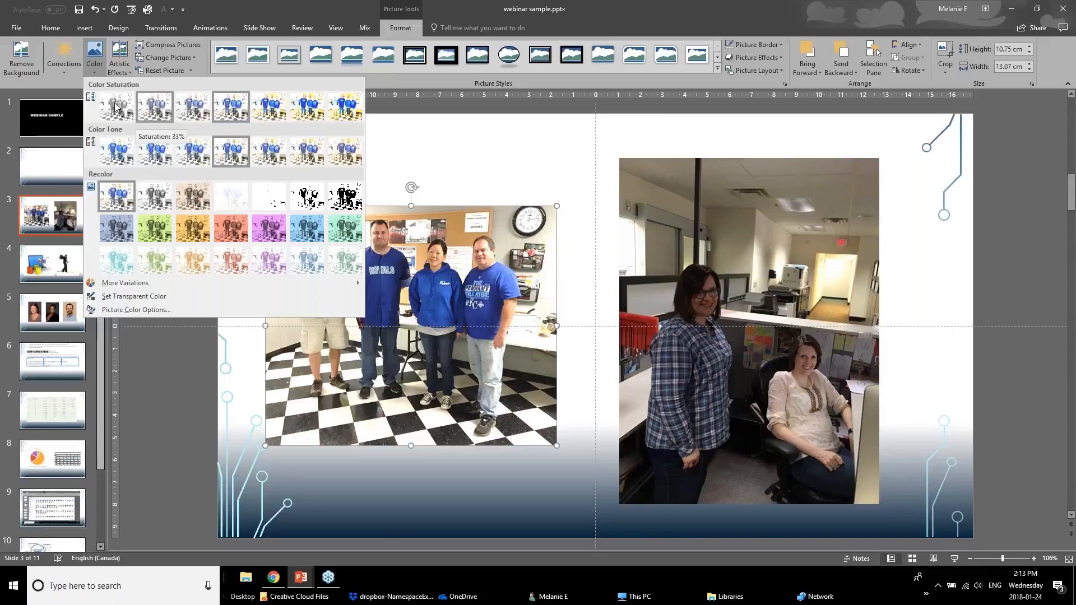
click(152, 114)
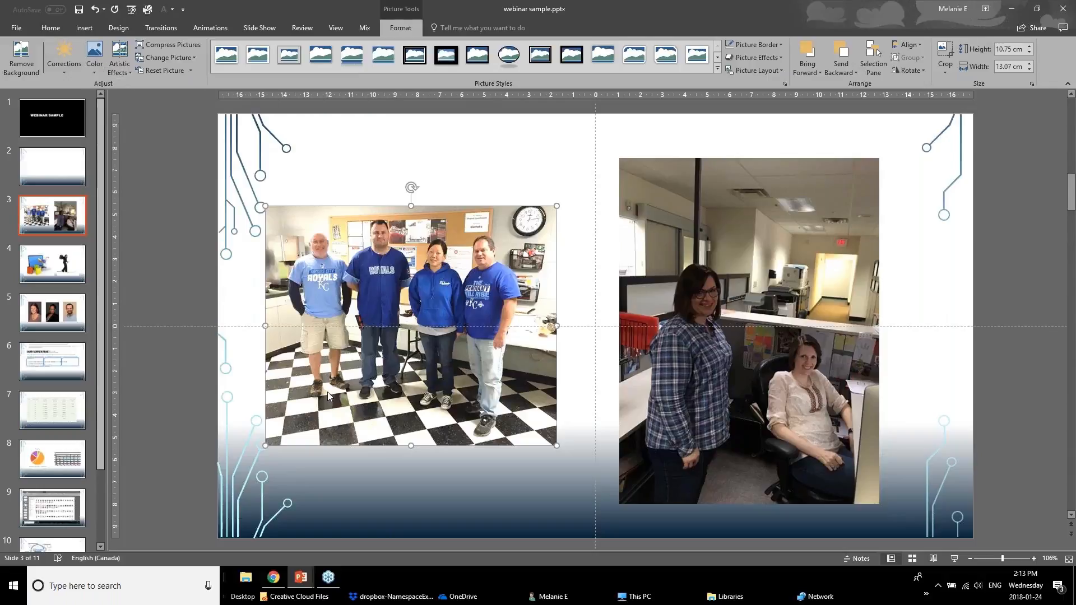
click(181, 397)
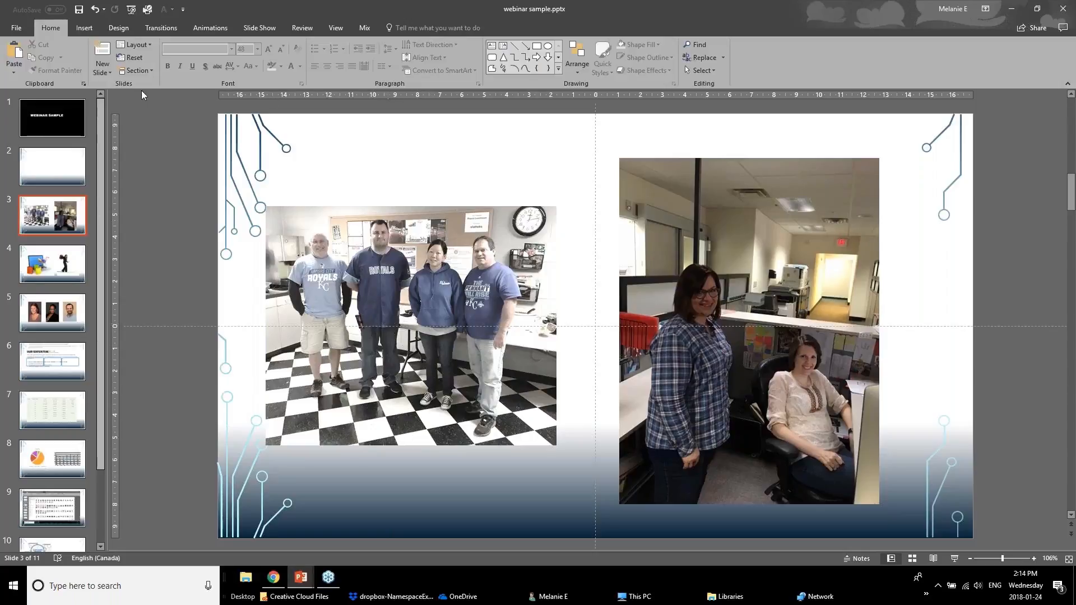
- Brighten the photo of the two women in the office with a Brightness/Contrast correction preset
click(374, 316)
click(758, 319)
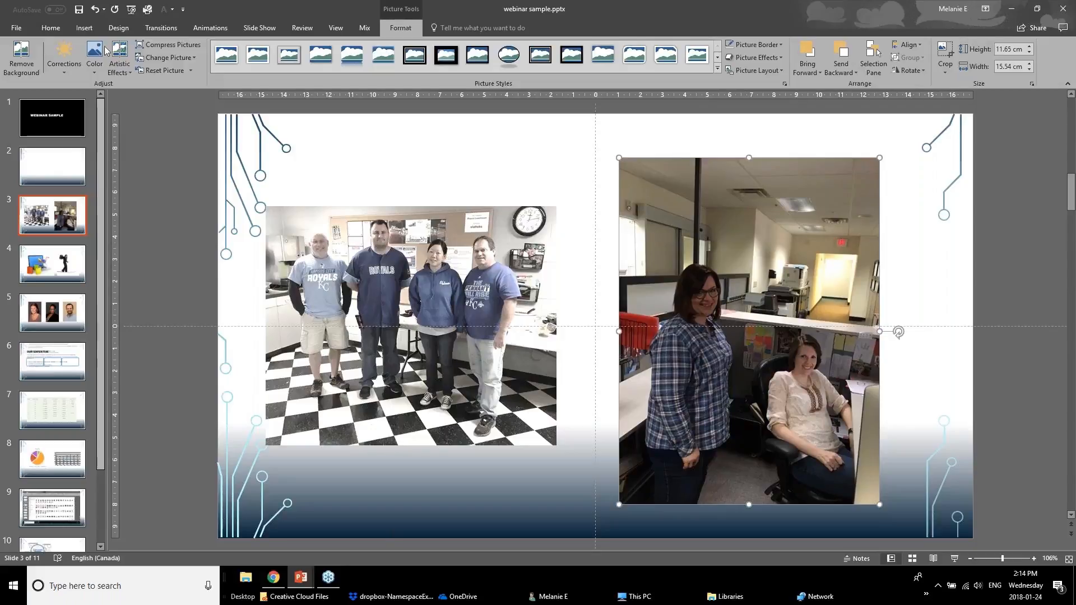
click(52, 70)
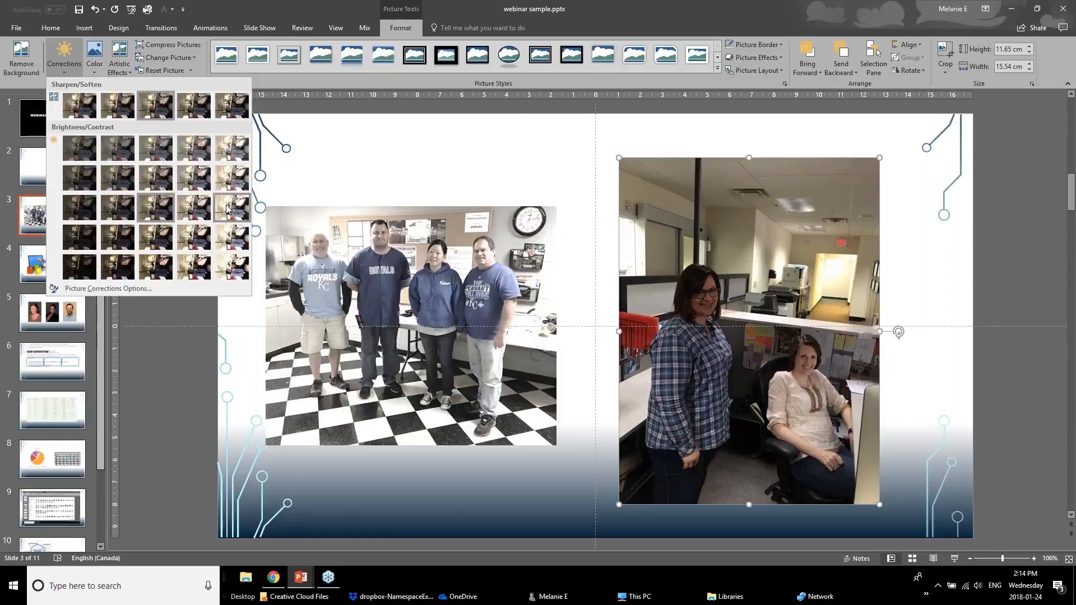
click(186, 207)
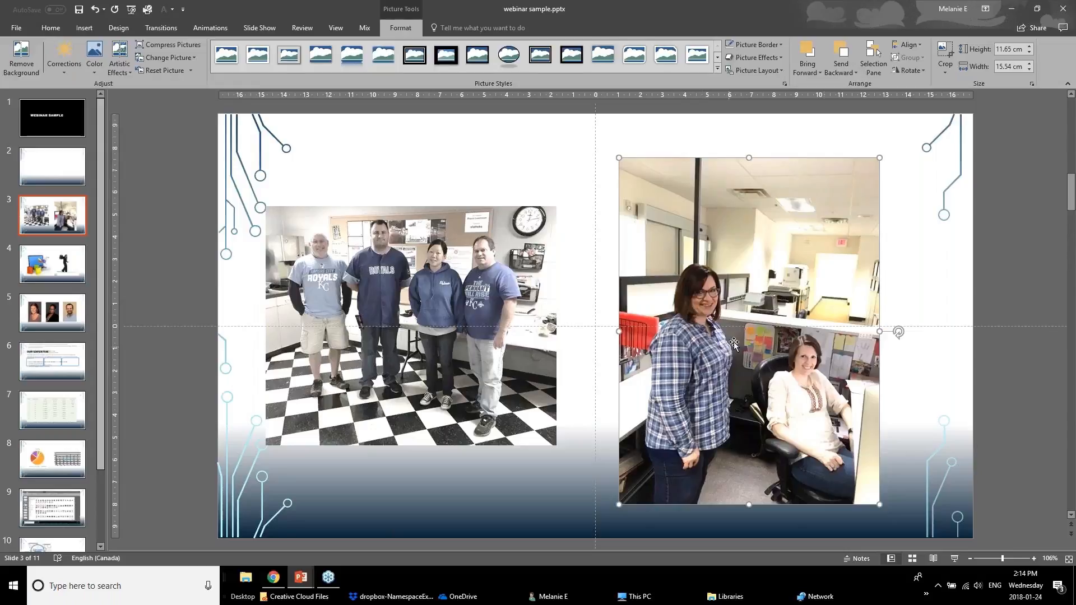
- Crop the two women's photo closely around them to about 9.95 by 7.9 cm, shifting the image slightly right within the crop frame
click(946, 53)
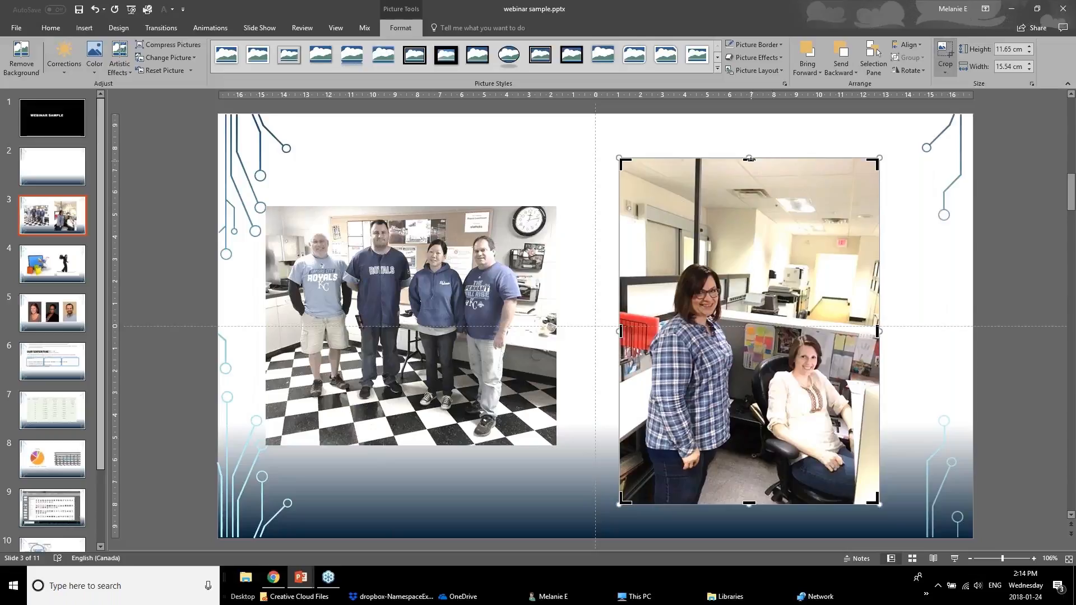
drag(749, 159, 750, 259)
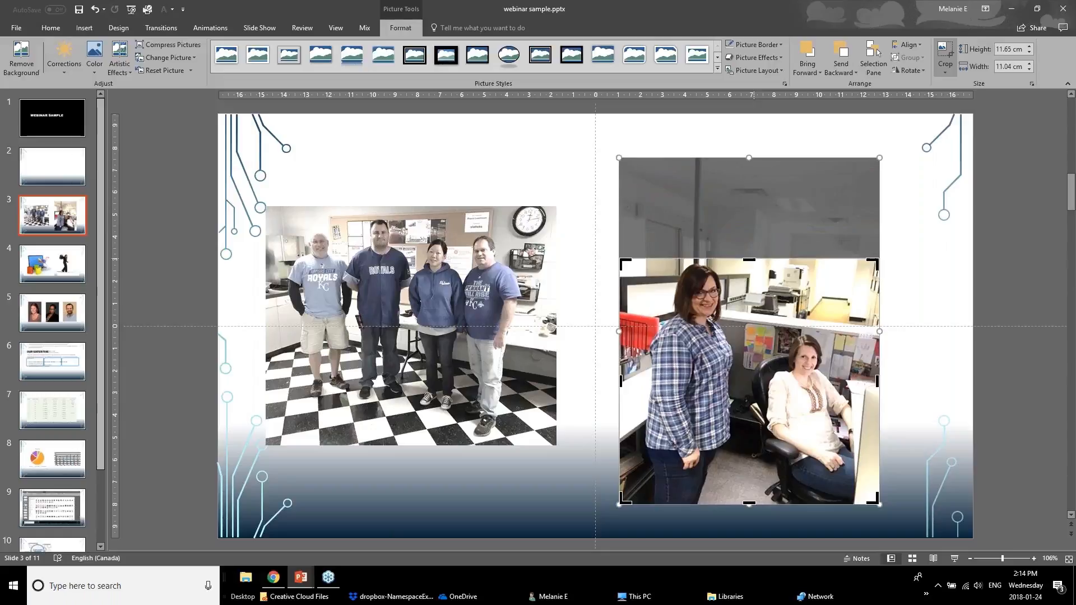
drag(749, 504, 752, 435)
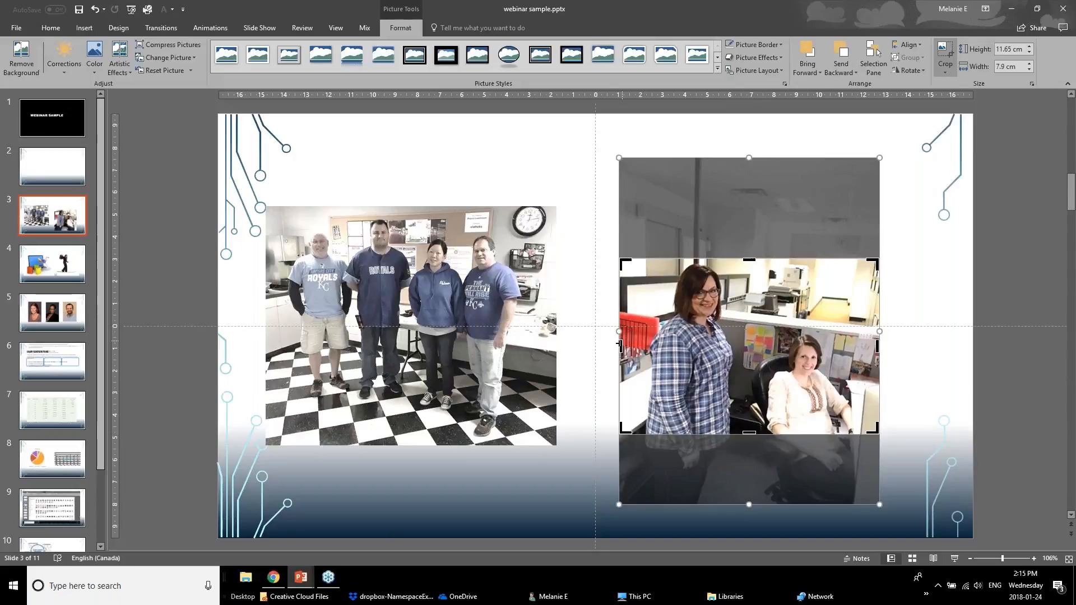
drag(619, 336, 658, 336)
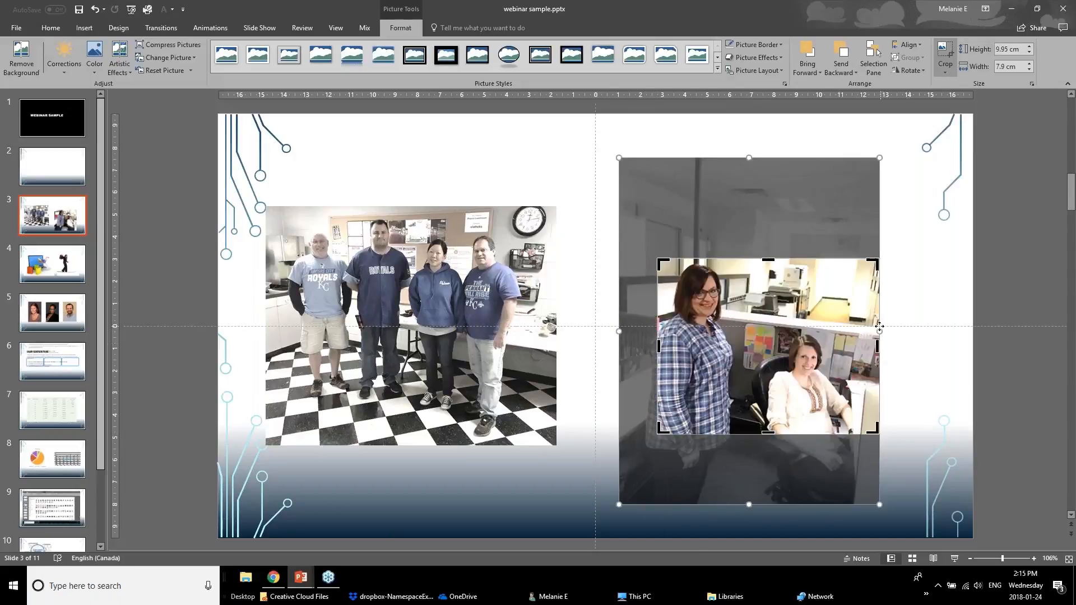
mouse_move(878, 331)
mouse_down()
mouse_move(858, 331)
mouse_move(890, 342)
mouse_up()
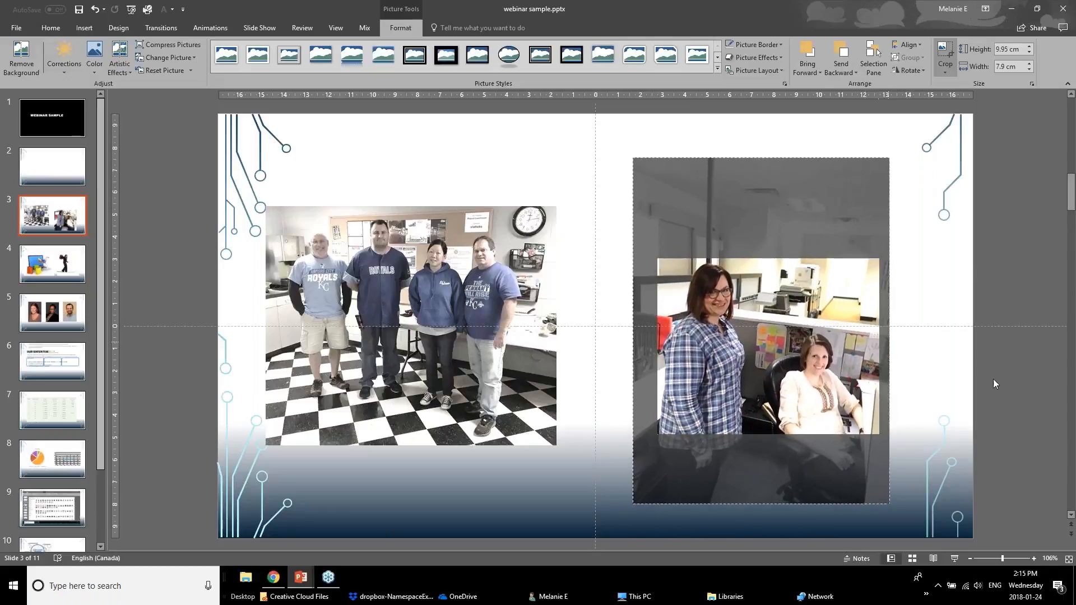
click(994, 385)
- Enlarge the cropped photo of the two women to about 11.37 by 9.03 cm and reposition it level with the group photo
drag(829, 386, 795, 305)
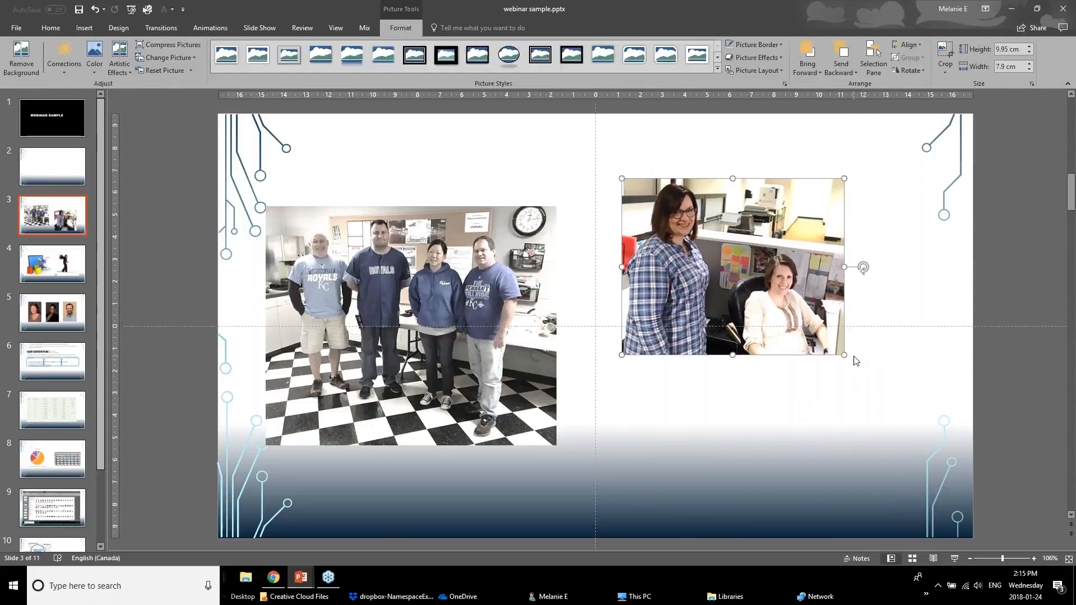
drag(846, 355, 877, 380)
drag(820, 306, 841, 349)
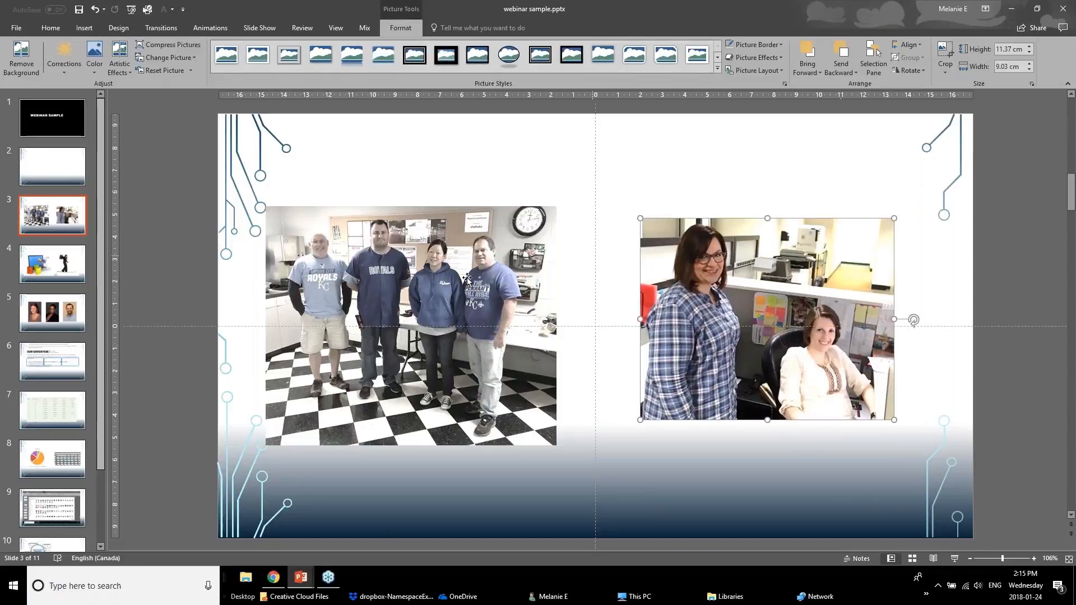
- Crop away the lower half of the group photo to a height of about 5.38 cm and move the photo slightly down
click(276, 286)
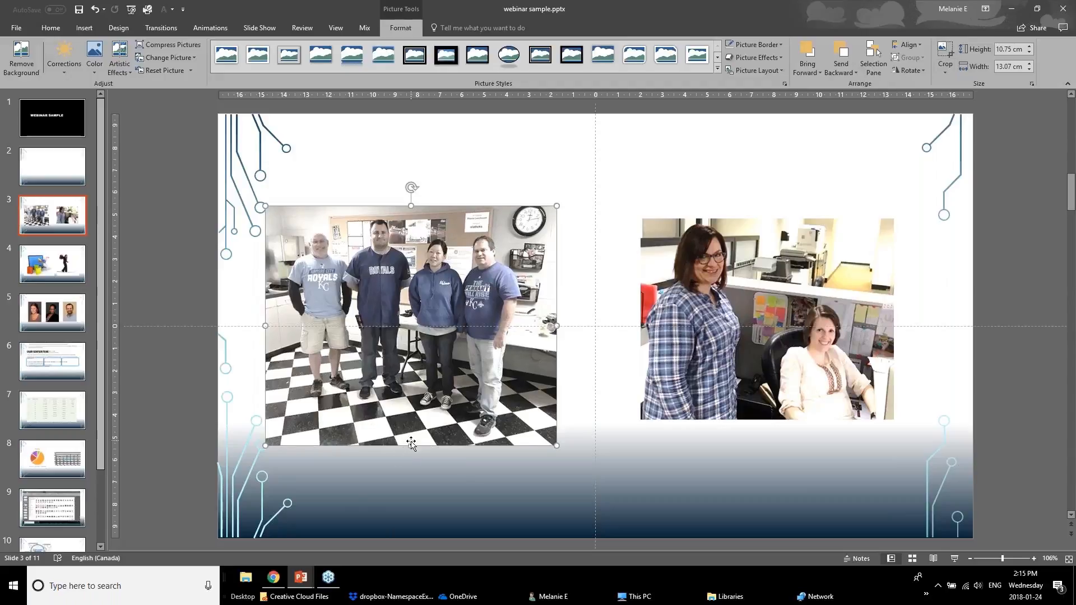
click(945, 51)
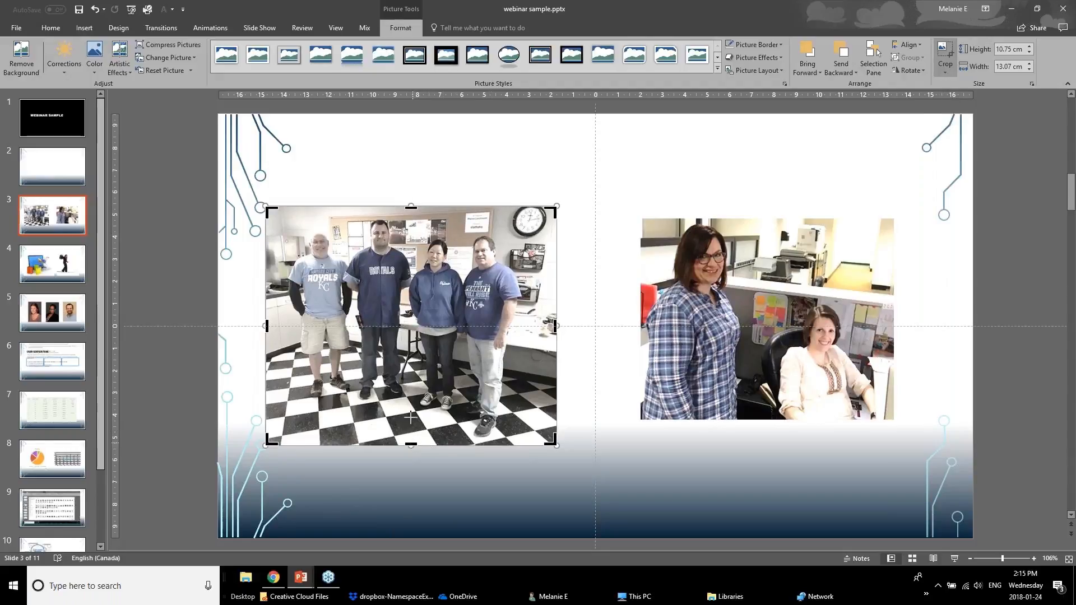
drag(410, 417, 426, 323)
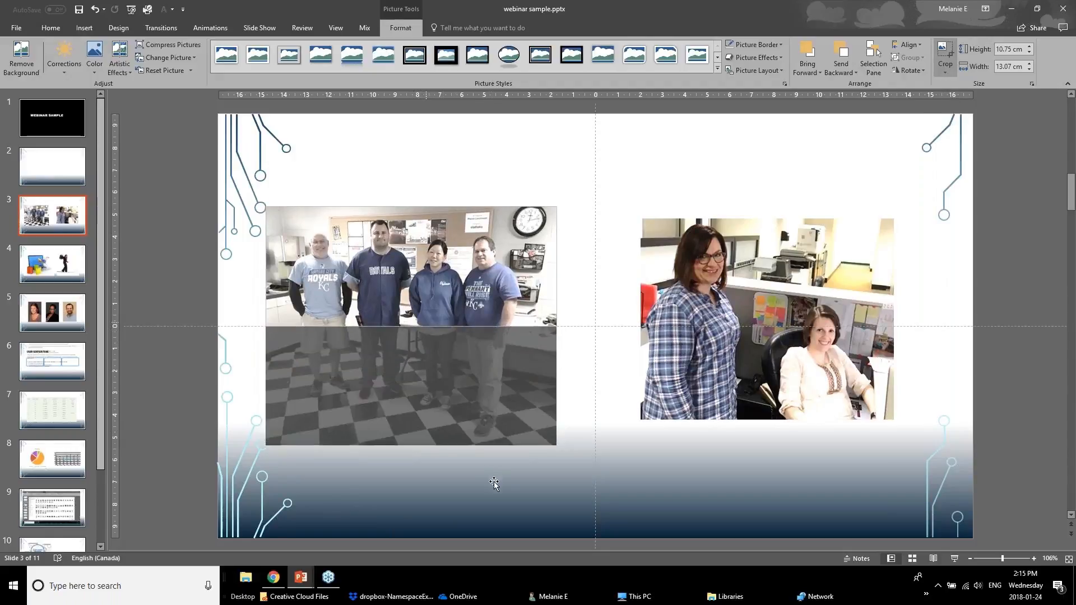
click(163, 423)
drag(401, 265, 407, 301)
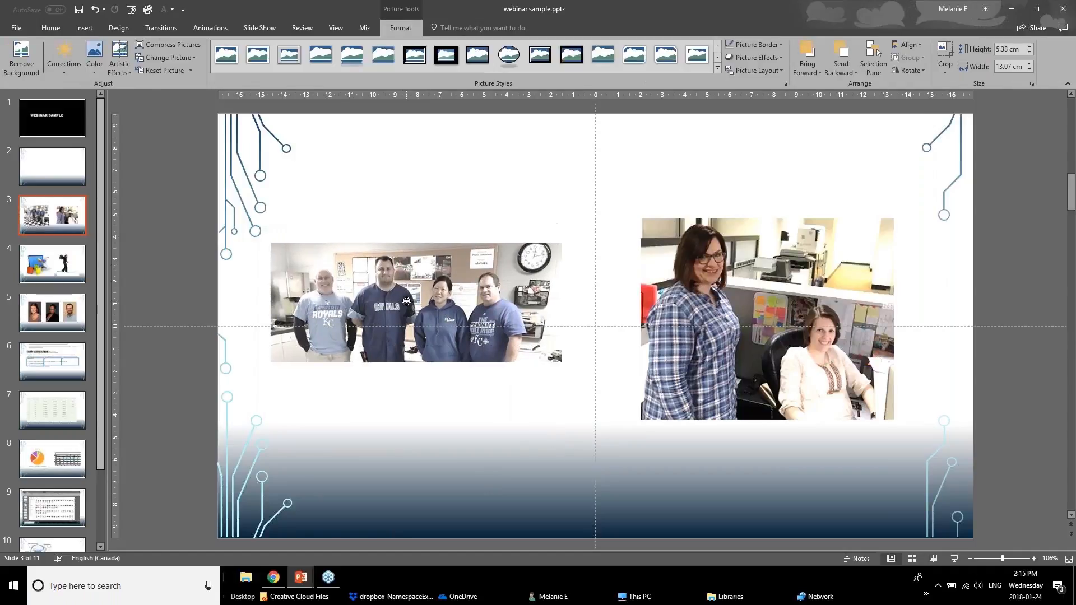
click(426, 322)
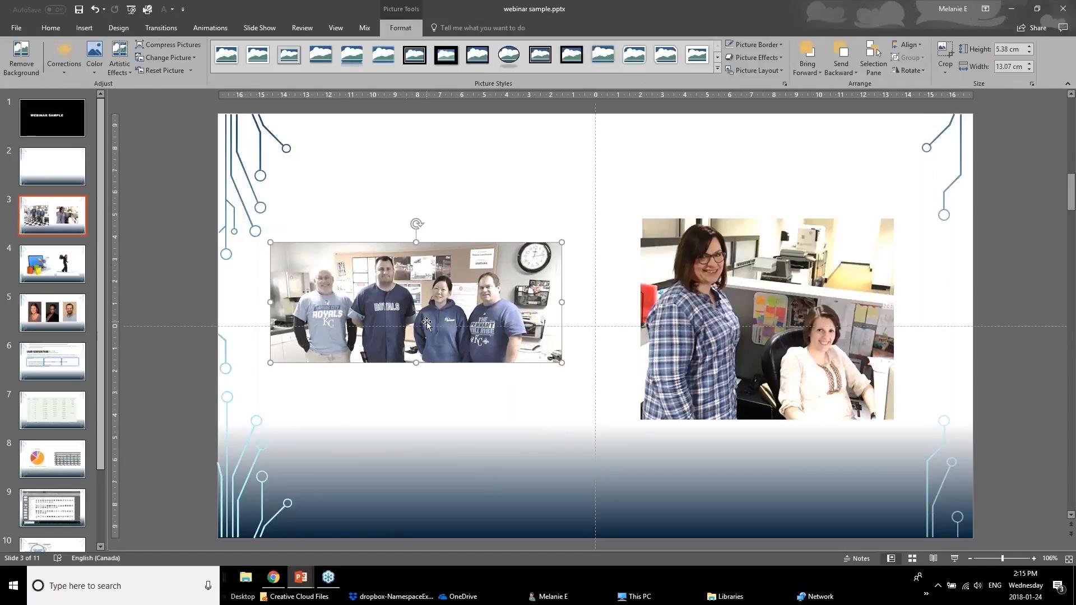
- Reduce the color saturation of the two women's photo to 33% to match the group photo
click(767, 299)
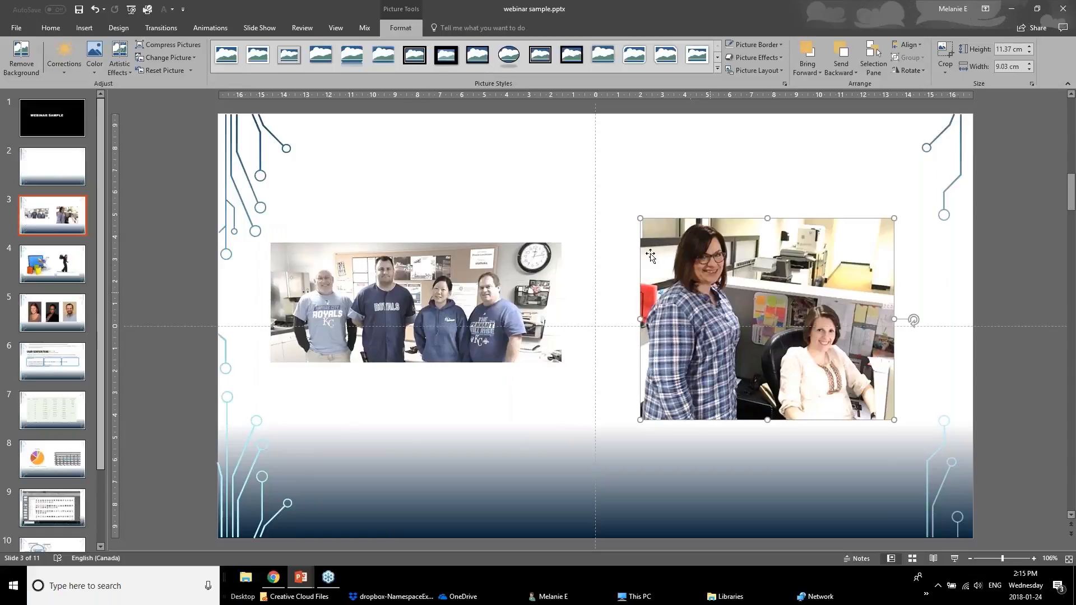
click(94, 56)
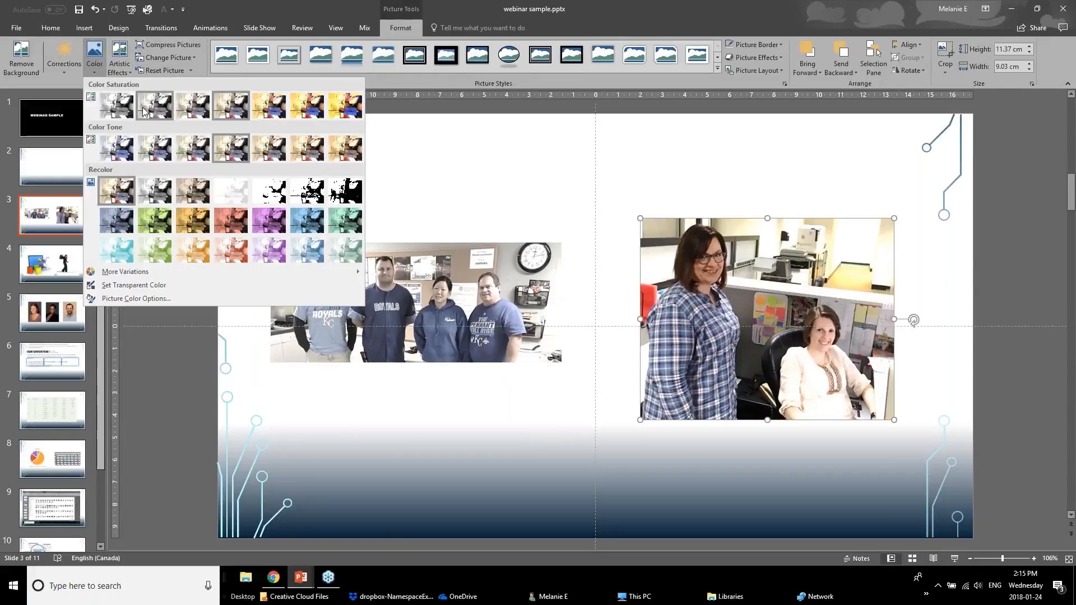
click(143, 110)
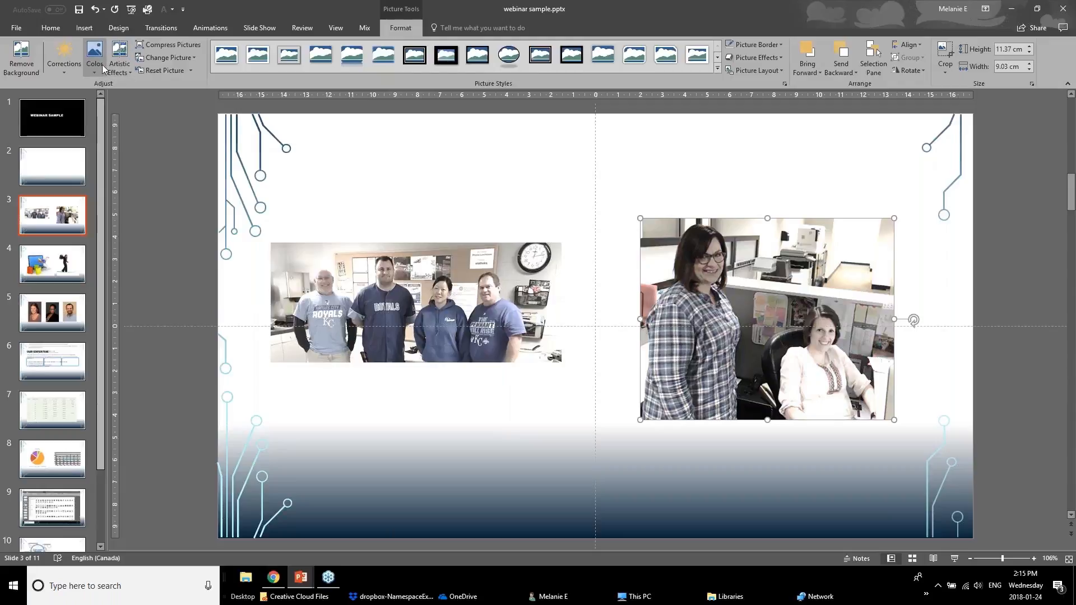
click(533, 396)
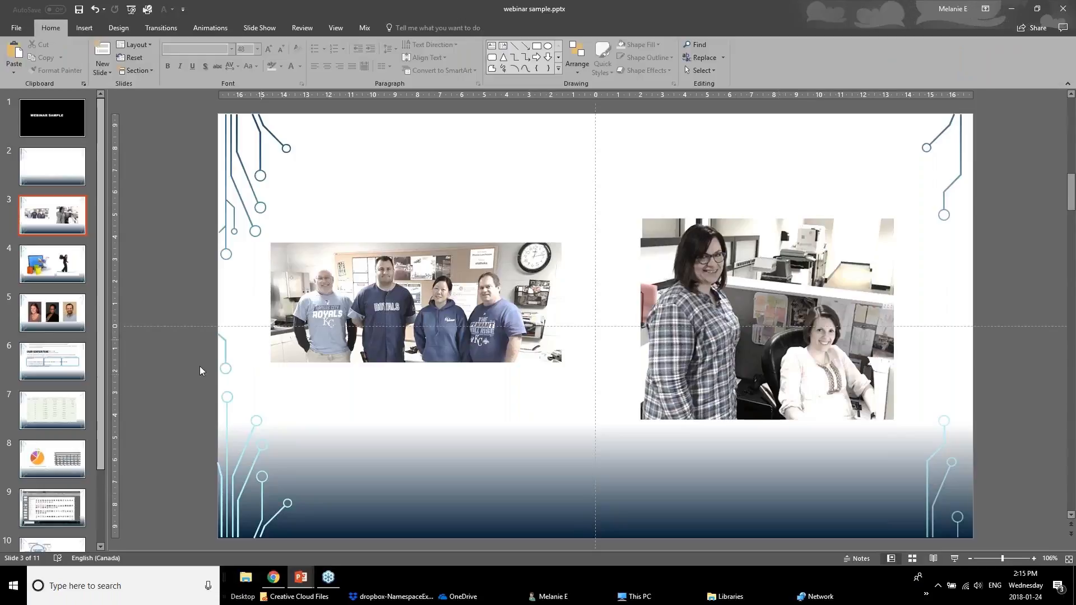
- Switch to the Powerpoint Webinar January 2018 v1.pptx presentation and view slide 9, Removing Background
mouse_move(301, 577)
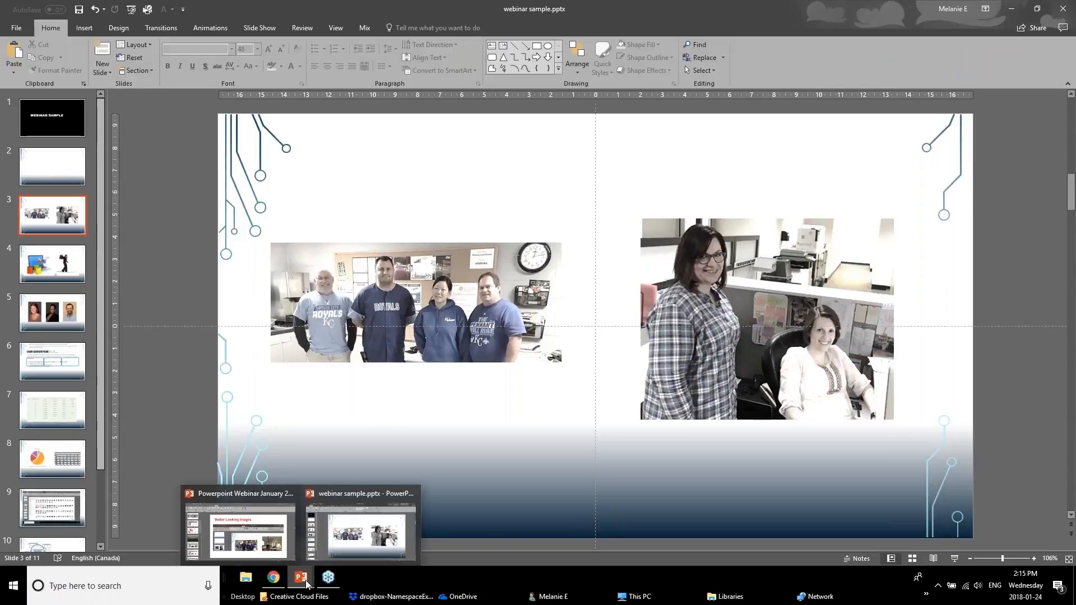
click(281, 552)
click(107, 478)
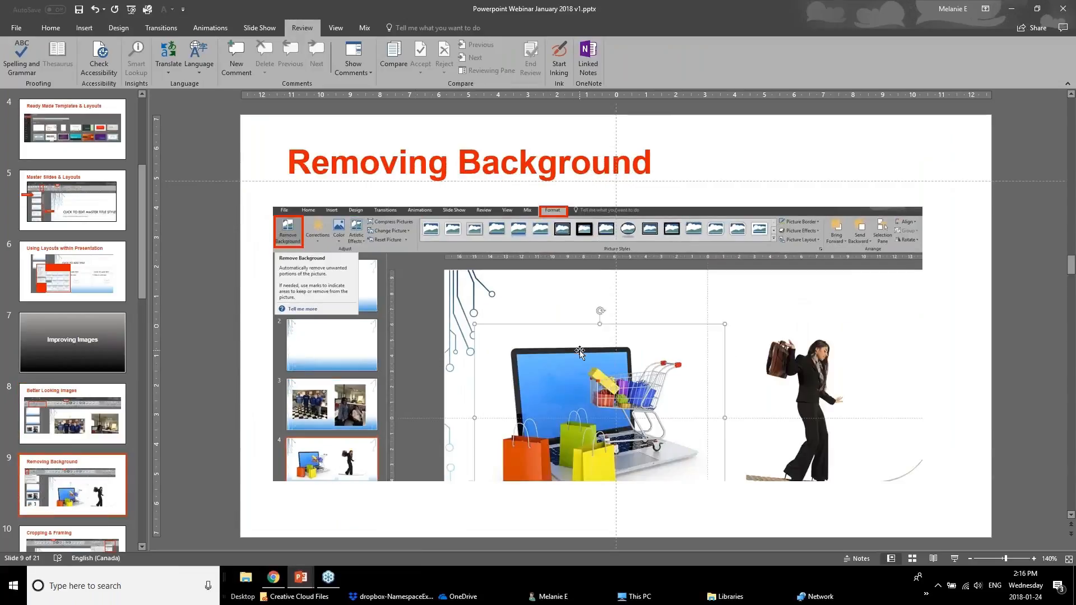
- Switch back to webinar sample.pptx and open slide 4 with the laptop and businesswoman pictures
click(296, 579)
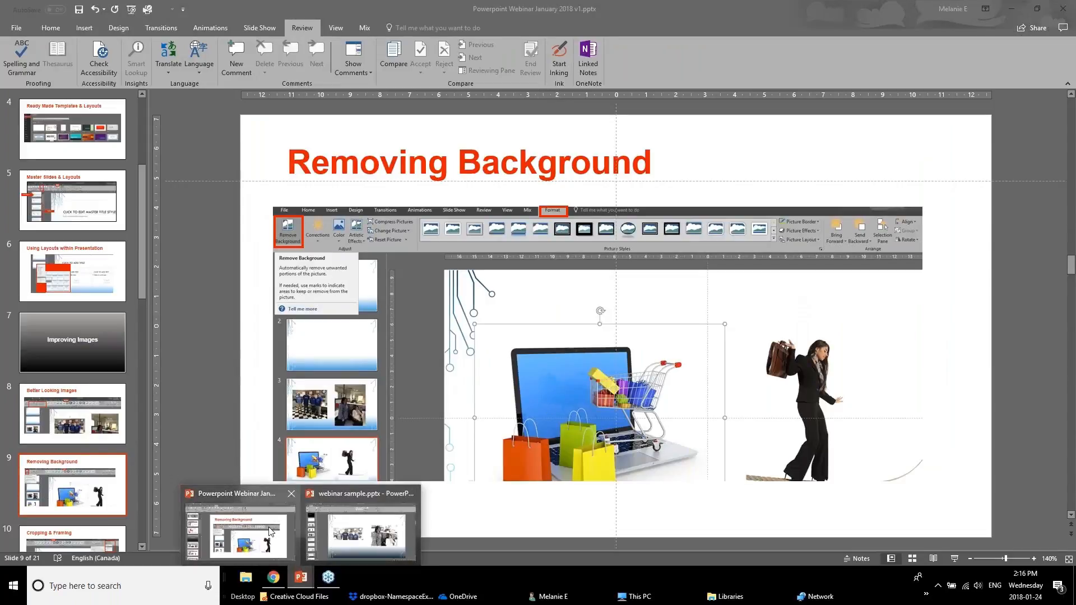
click(338, 521)
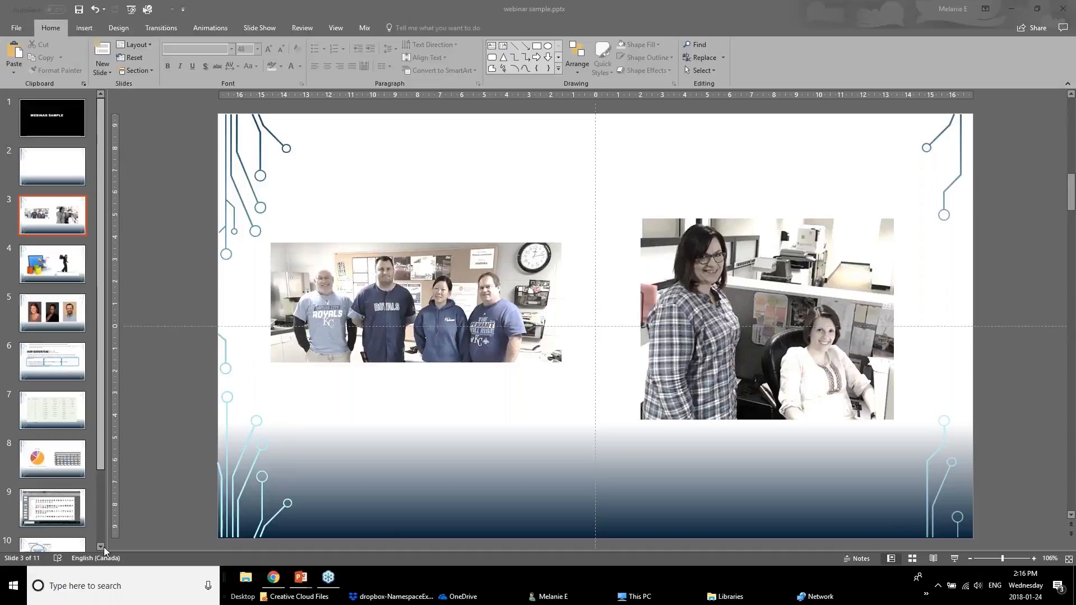
click(47, 261)
- Move the laptop shopping picture to the left and the tightrope businesswoman picture to the right on slide 4
drag(474, 318, 437, 328)
drag(709, 334, 755, 334)
mouse_move(443, 376)
mouse_down()
mouse_move(432, 402)
mouse_move(435, 383)
mouse_up()
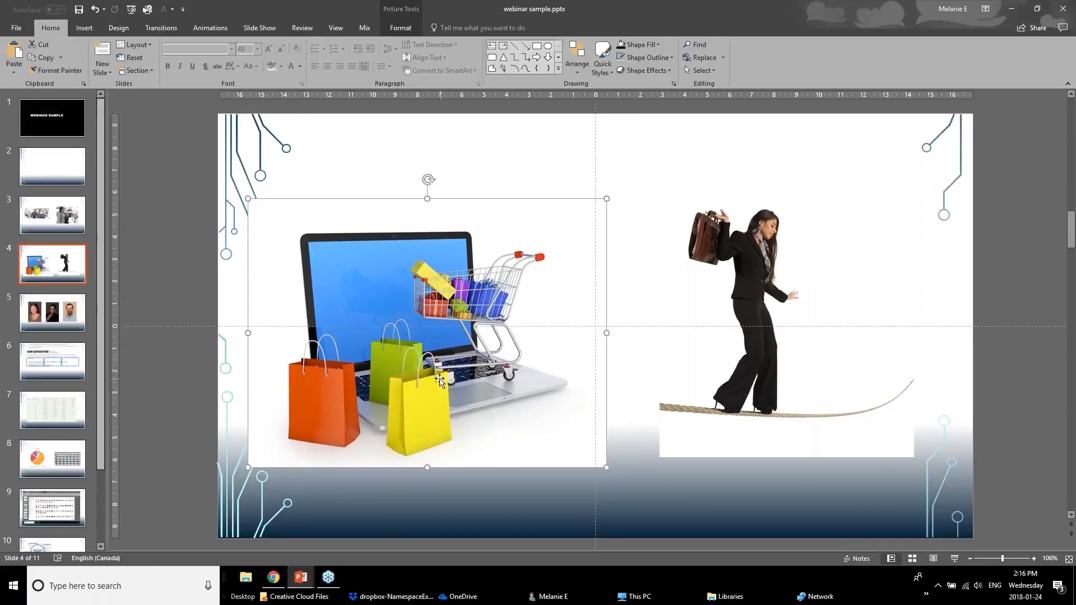
- Start removing the background of the laptop shopping picture and mark the laptop base and shopping cart frame as areas to keep
click(399, 28)
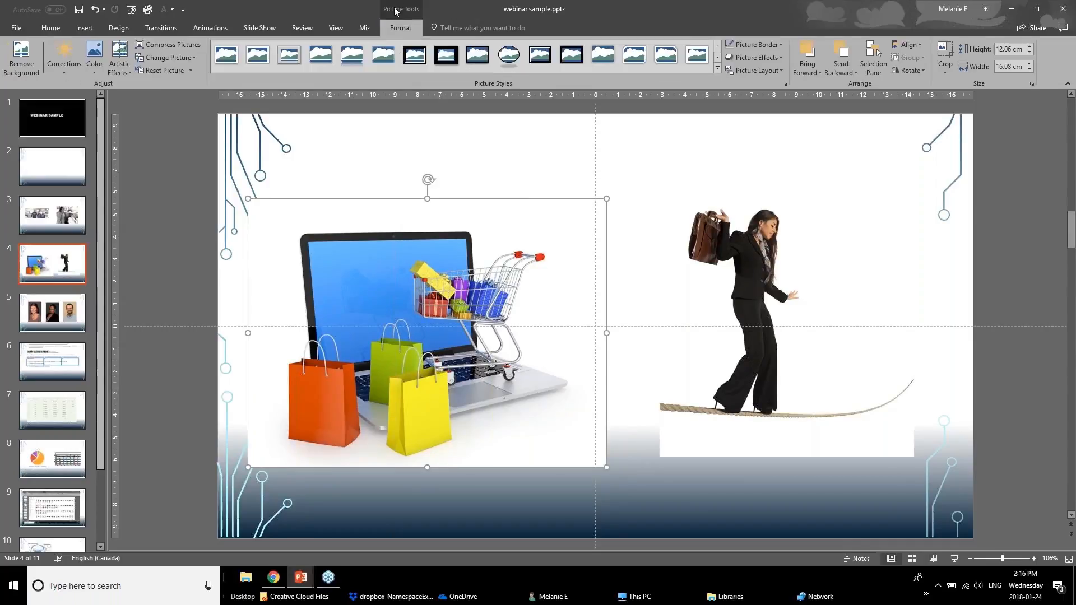
click(24, 69)
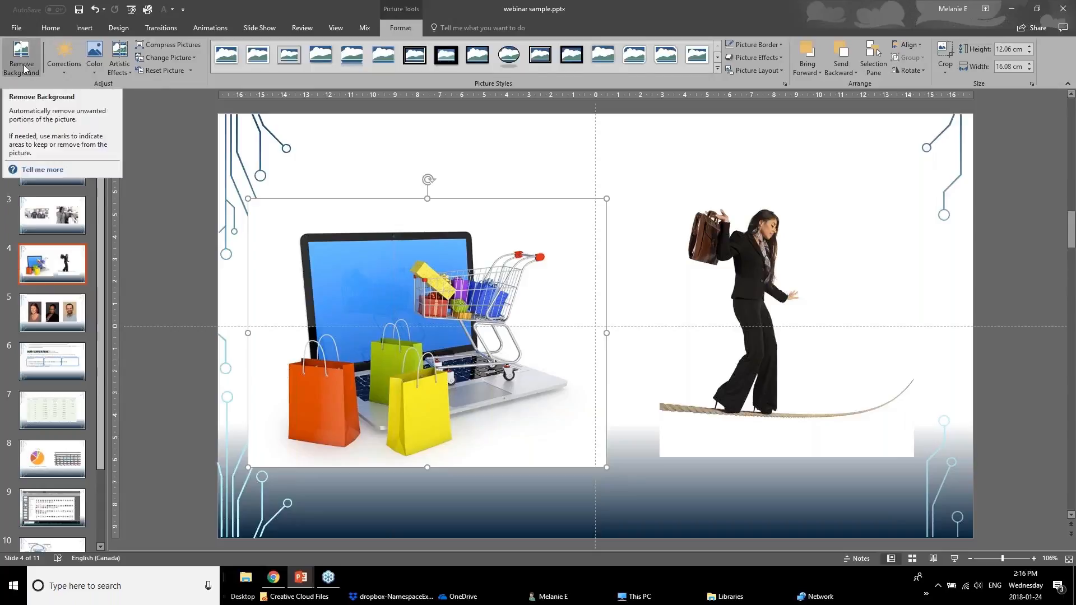
click(23, 66)
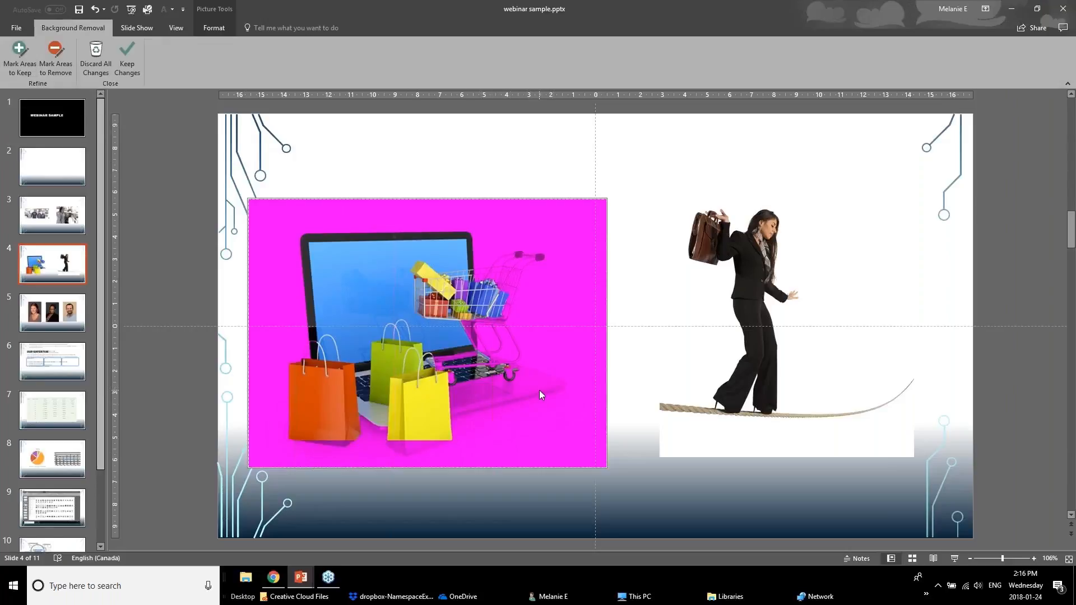
click(19, 72)
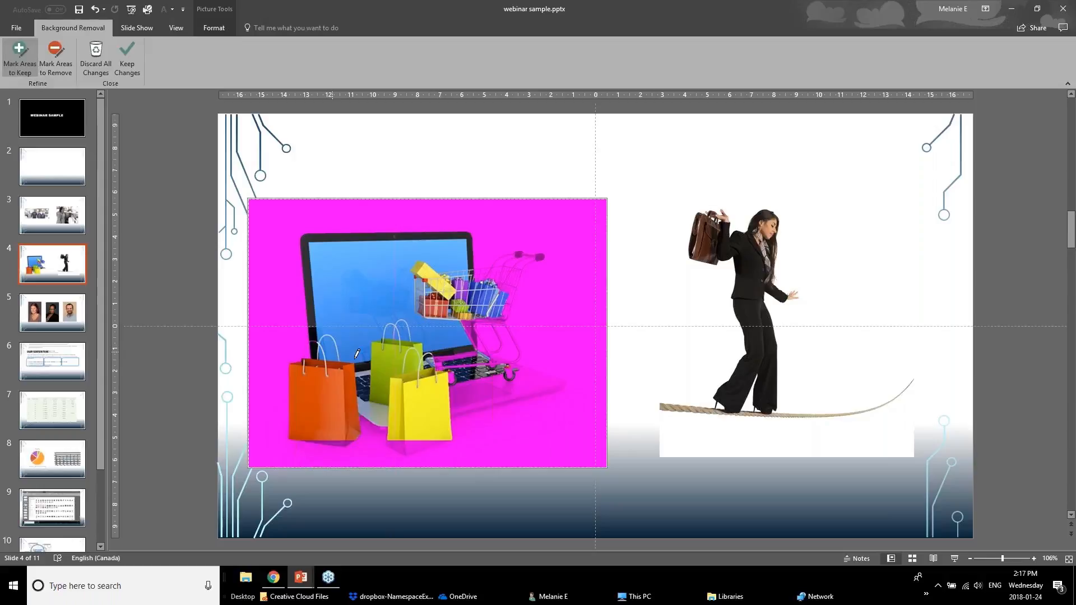
drag(528, 379, 455, 394)
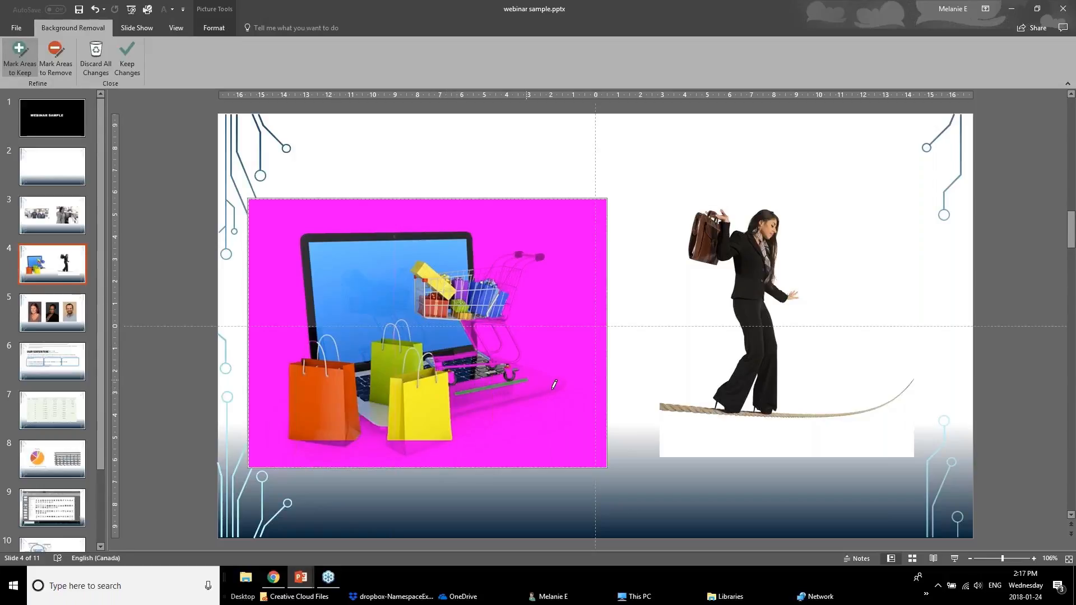
mouse_move(518, 270)
mouse_down()
mouse_move(504, 335)
mouse_move(520, 356)
mouse_up()
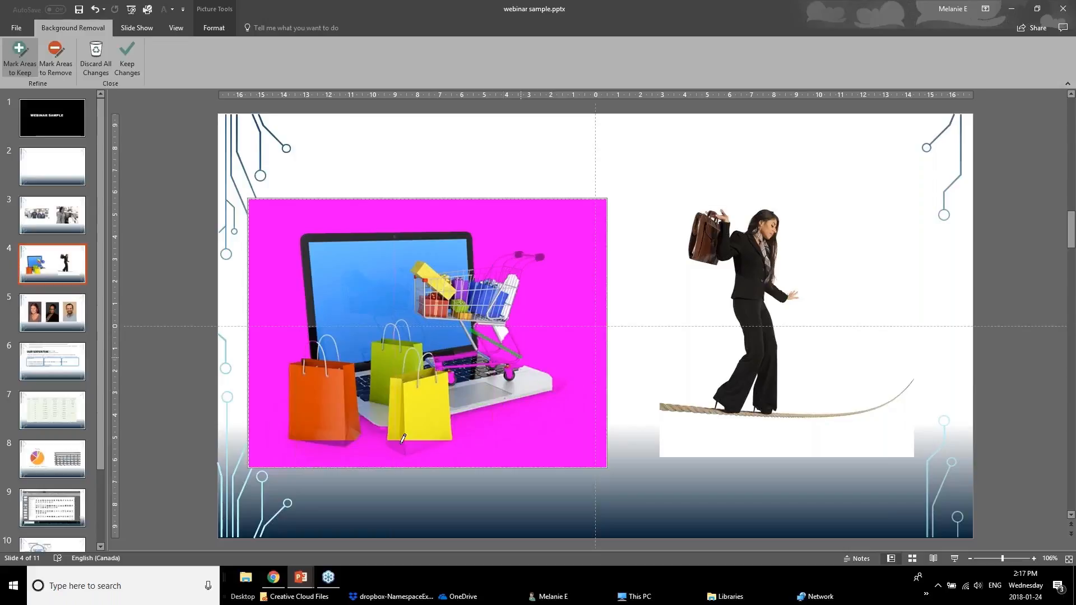
- Mark the shopping bags' bottoms and the laptop's edges to keep, apply the background removal and move the picture slightly up
drag(420, 443, 389, 436)
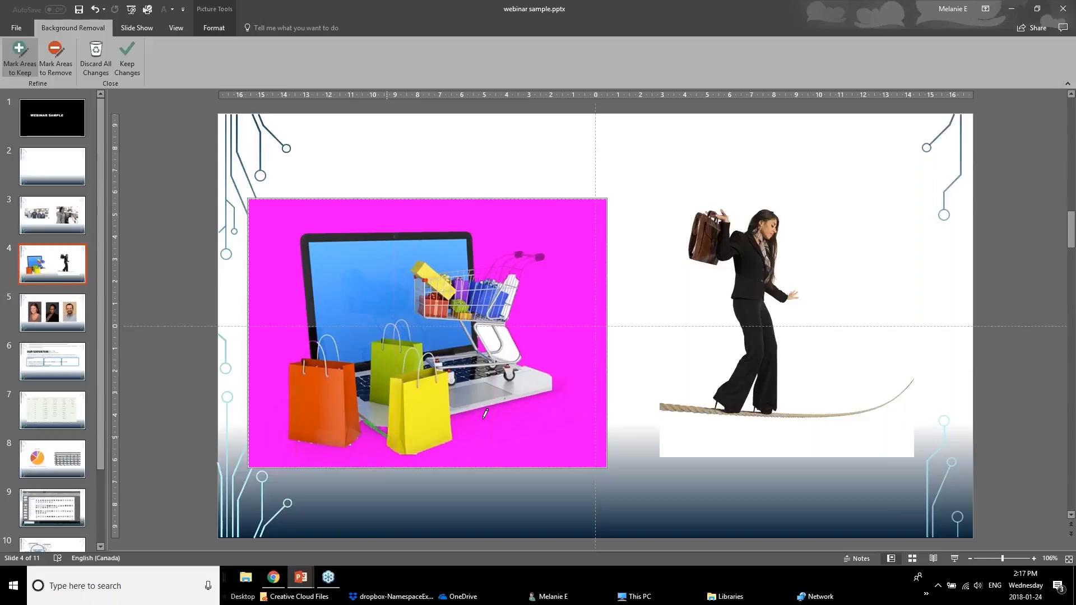
drag(475, 418, 569, 393)
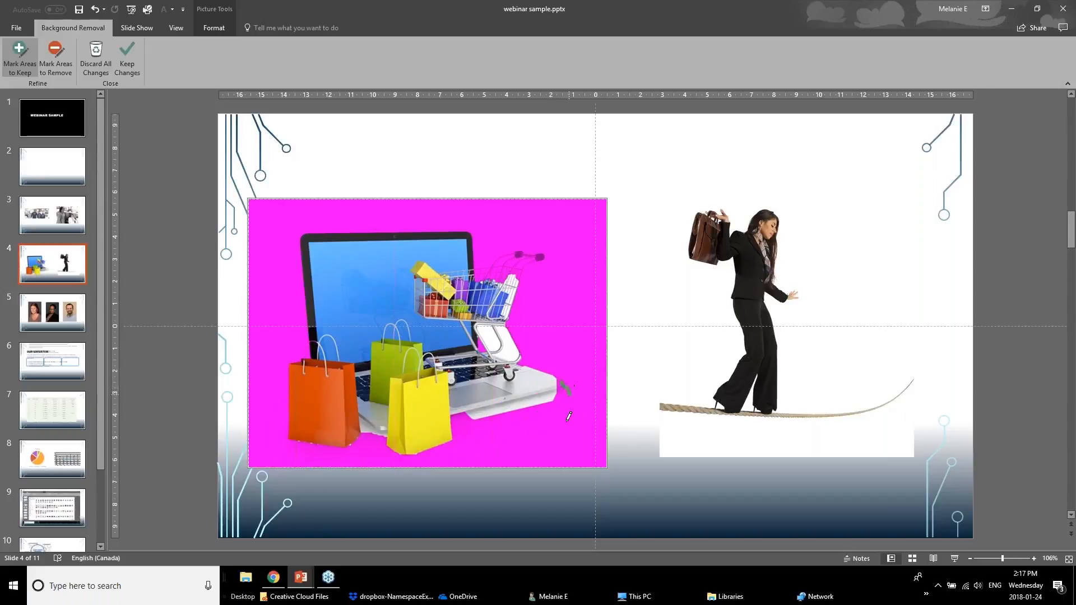
drag(522, 357, 535, 370)
drag(457, 418, 477, 419)
click(131, 66)
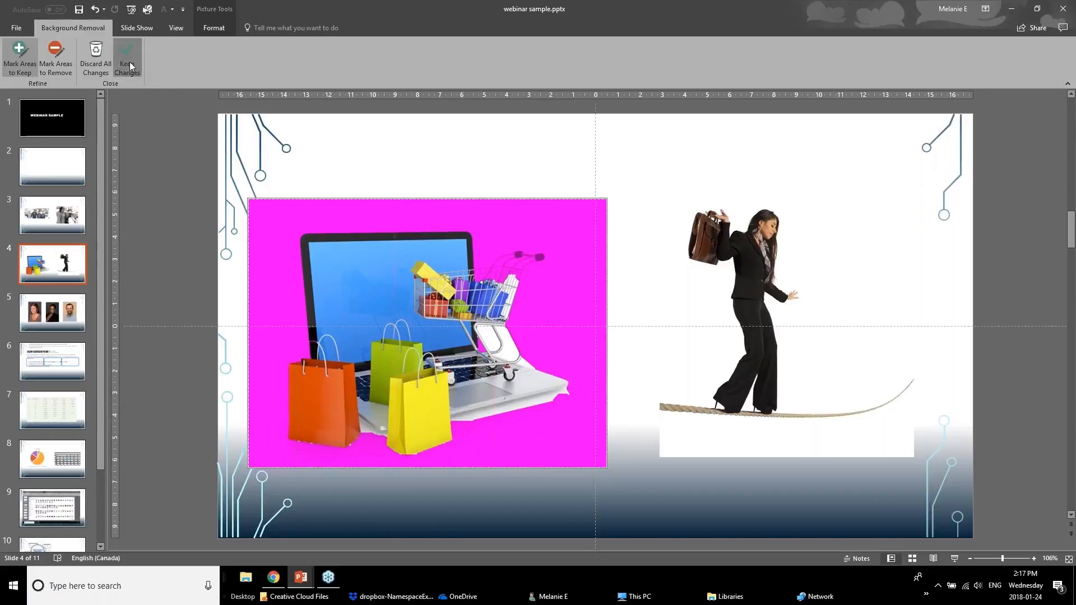
drag(442, 412, 401, 331)
drag(346, 259, 384, 321)
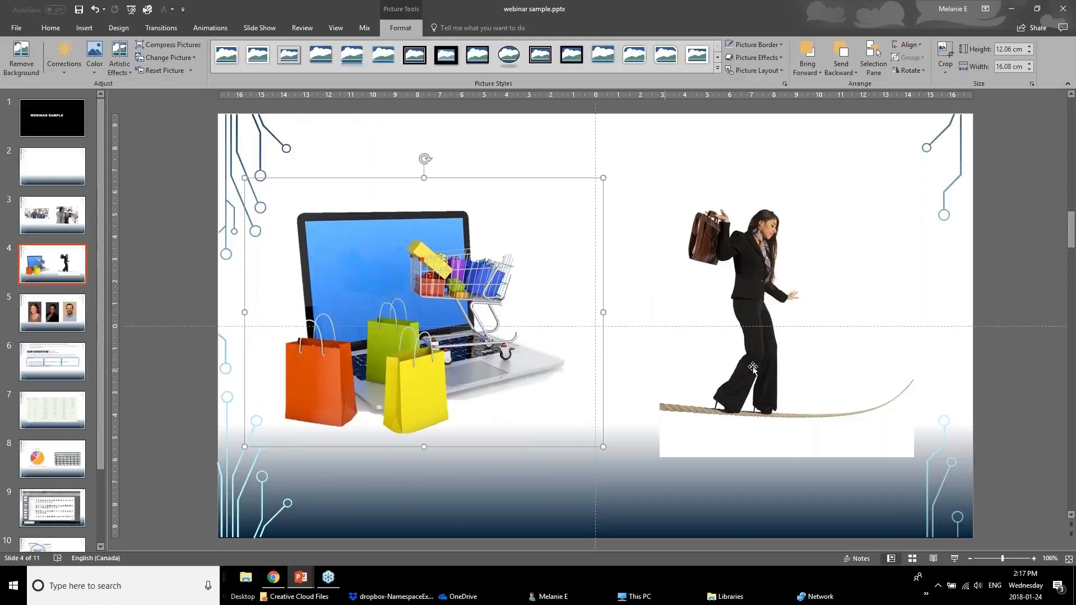
- Remove the background of the tightrope businesswoman picture, marking both ends of the rope as areas to keep
click(778, 345)
click(21, 56)
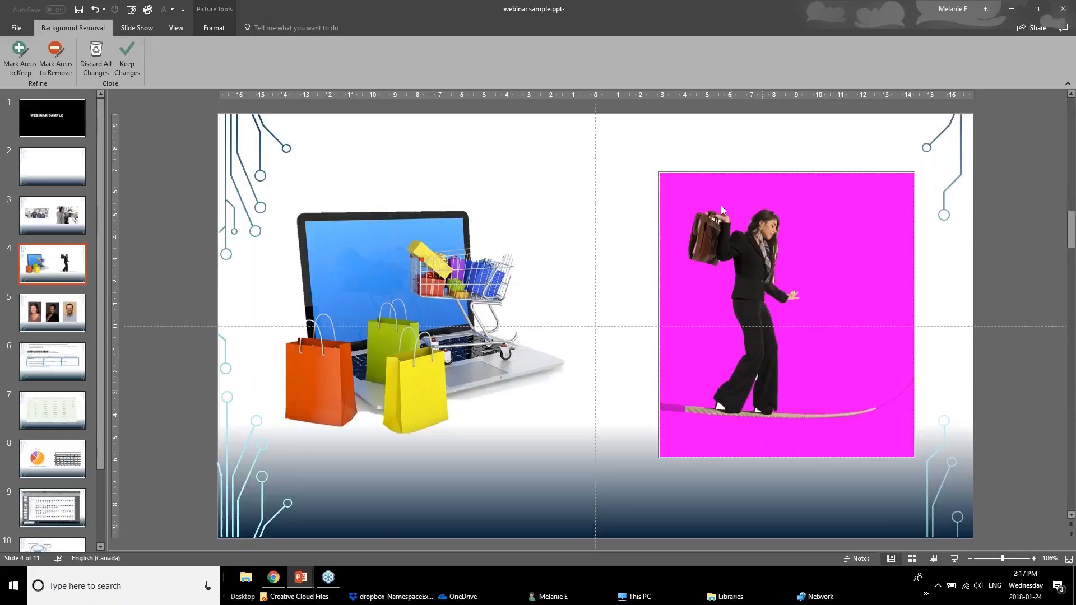
click(20, 56)
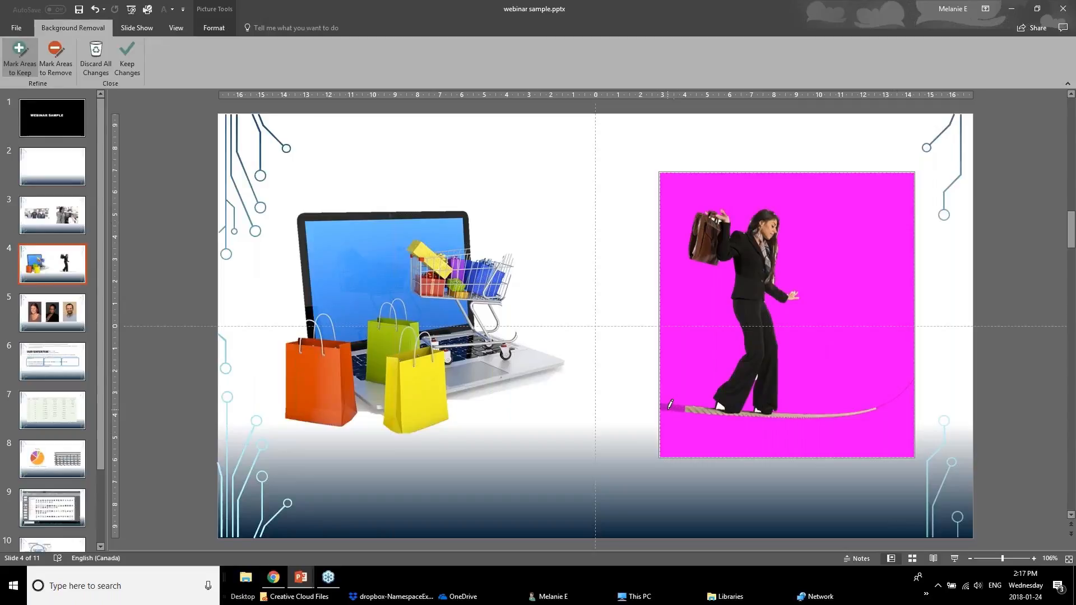
drag(663, 409, 699, 410)
drag(880, 406, 896, 398)
click(130, 56)
- Bring the businesswoman picture forward and reposition it beside the laptop picture in the right half of the slide
mouse_move(768, 331)
mouse_down()
mouse_move(886, 437)
mouse_move(491, 374)
mouse_move(558, 338)
mouse_move(768, 331)
mouse_up()
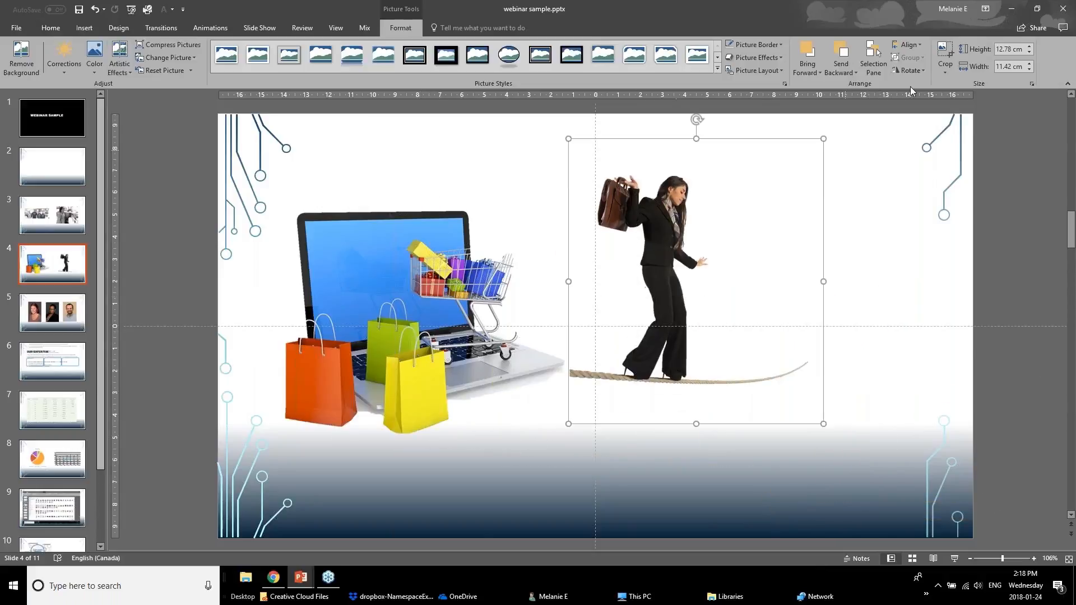
click(808, 71)
click(814, 85)
drag(682, 307, 749, 312)
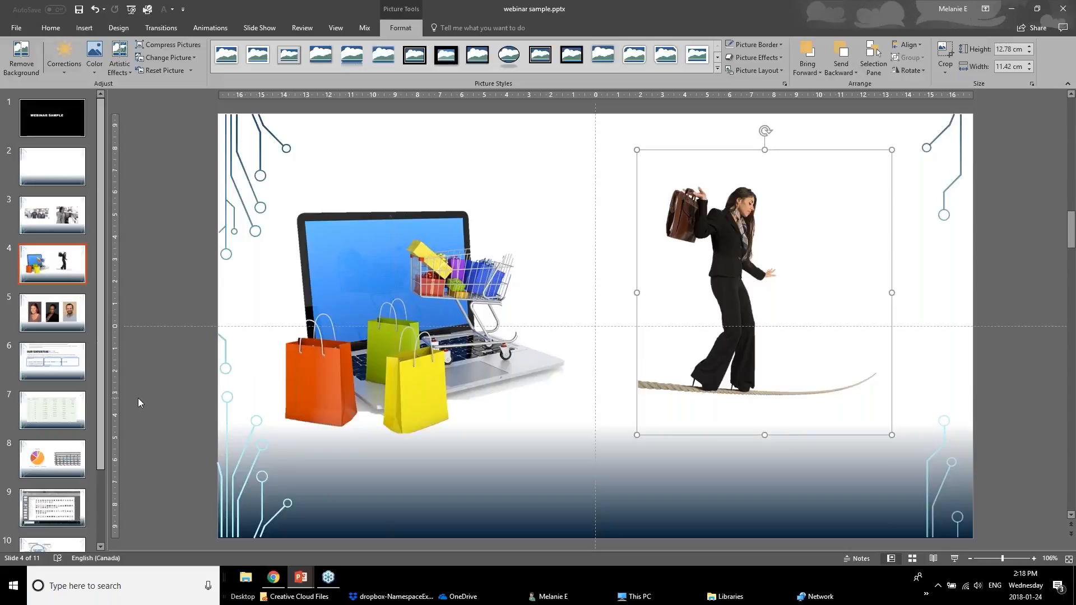
- Open slide 5 with the three portraits and crop the first woman's portrait to an oval shape
click(39, 315)
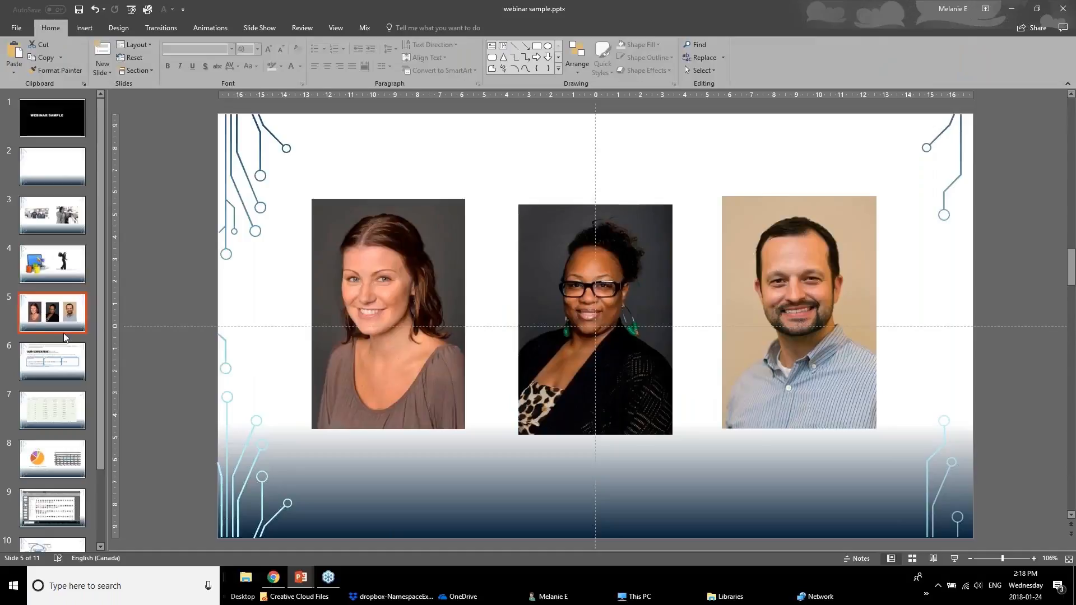
click(327, 337)
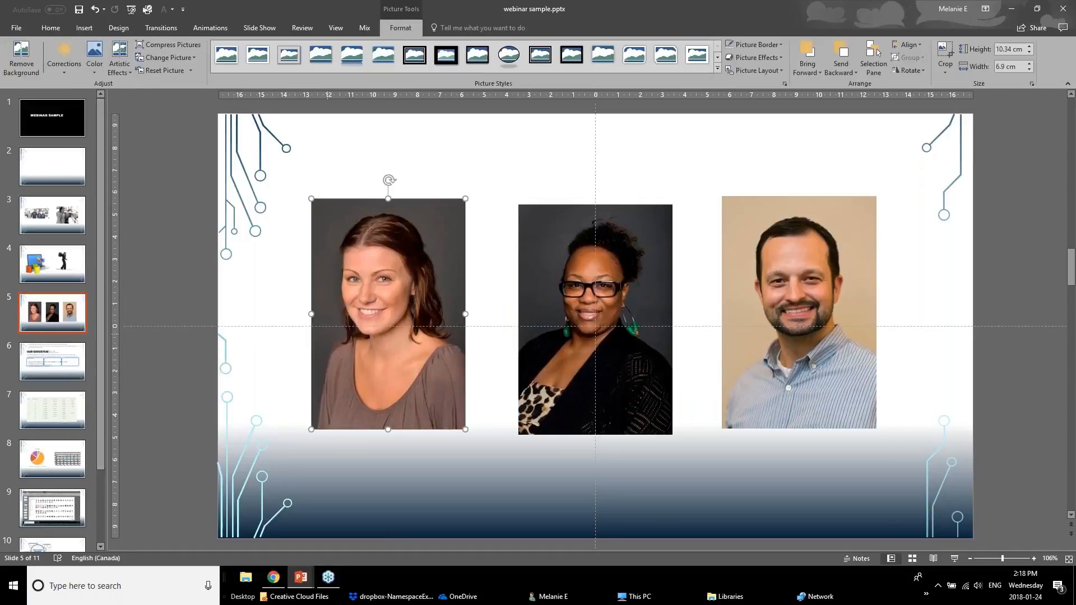
click(551, 341)
click(778, 324)
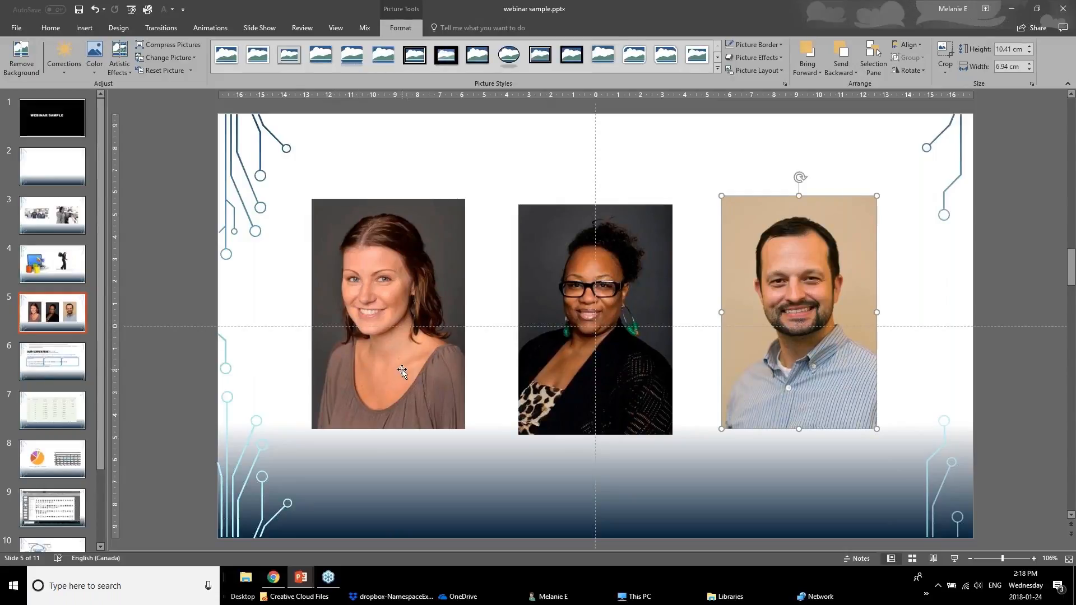
click(426, 341)
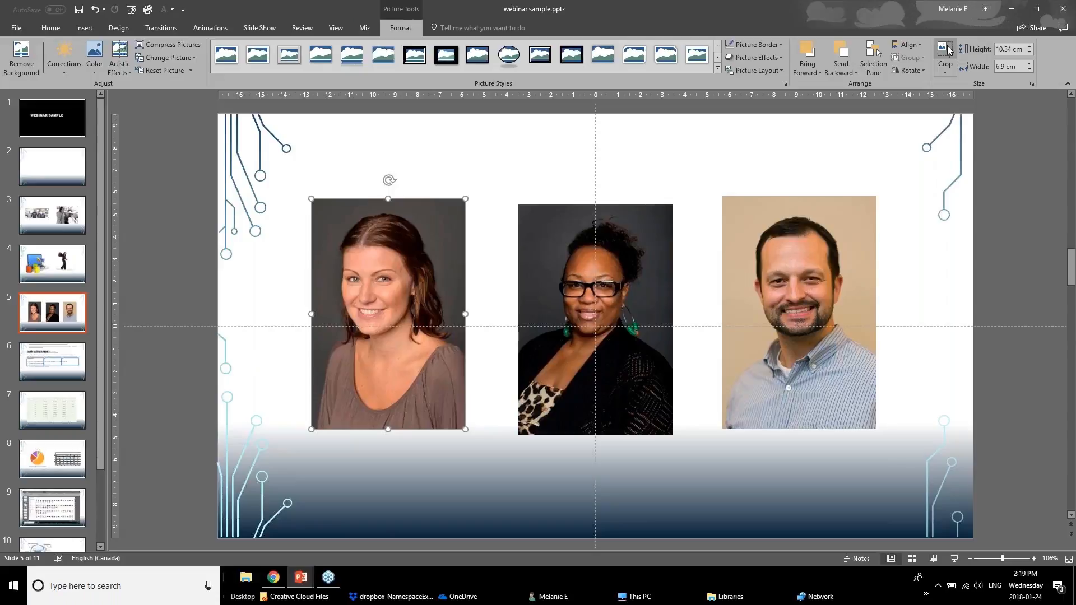
click(948, 74)
mouse_move(954, 101)
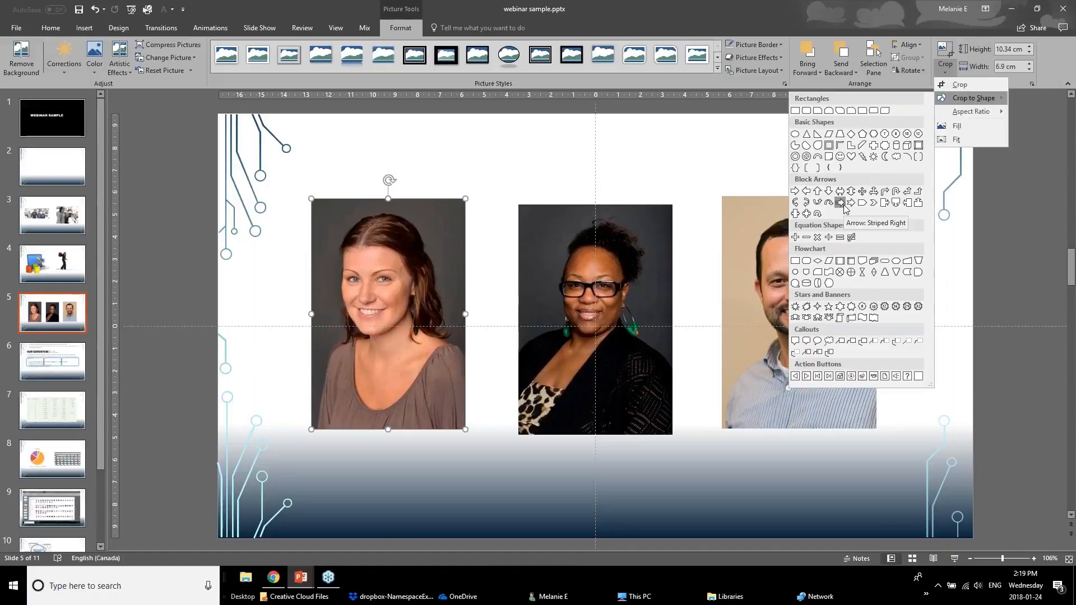
click(796, 134)
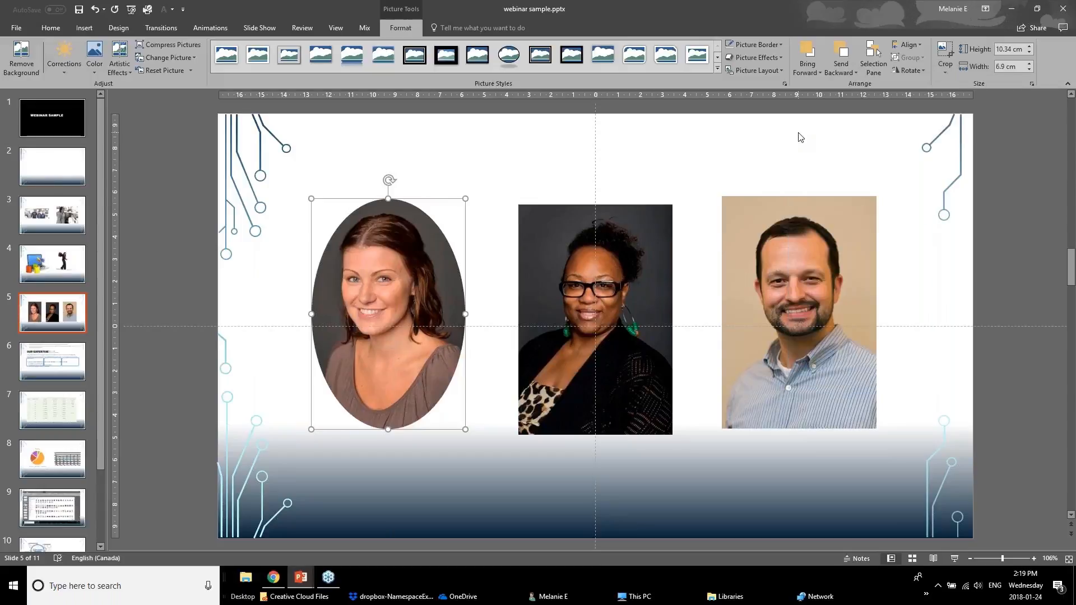
- Crop the oval portrait closely around the woman's face, to about 6.1 cm high and 5.5 cm wide
click(945, 53)
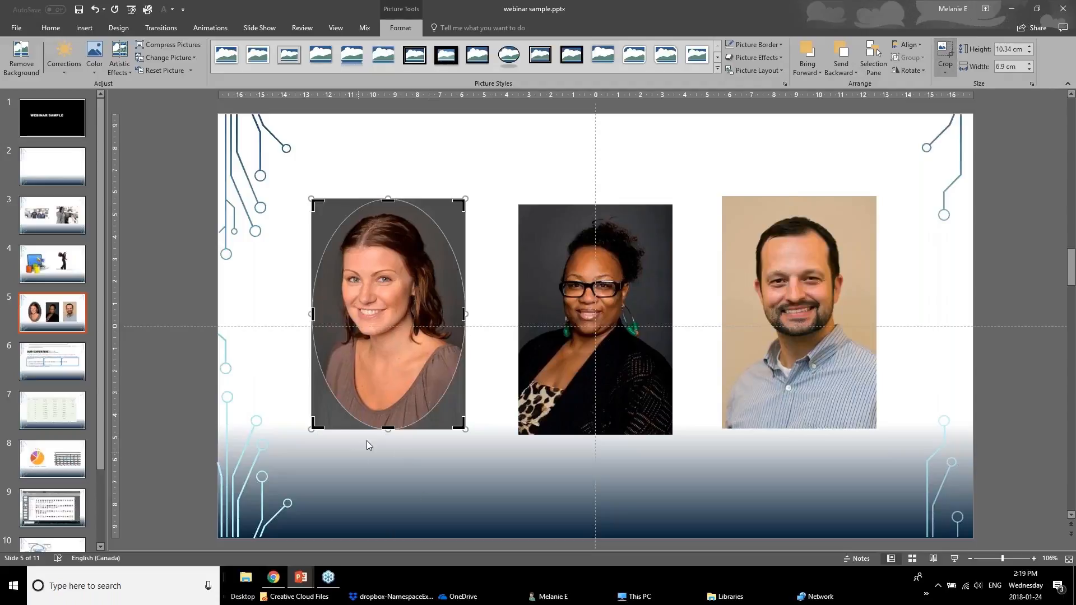
drag(386, 431, 388, 363)
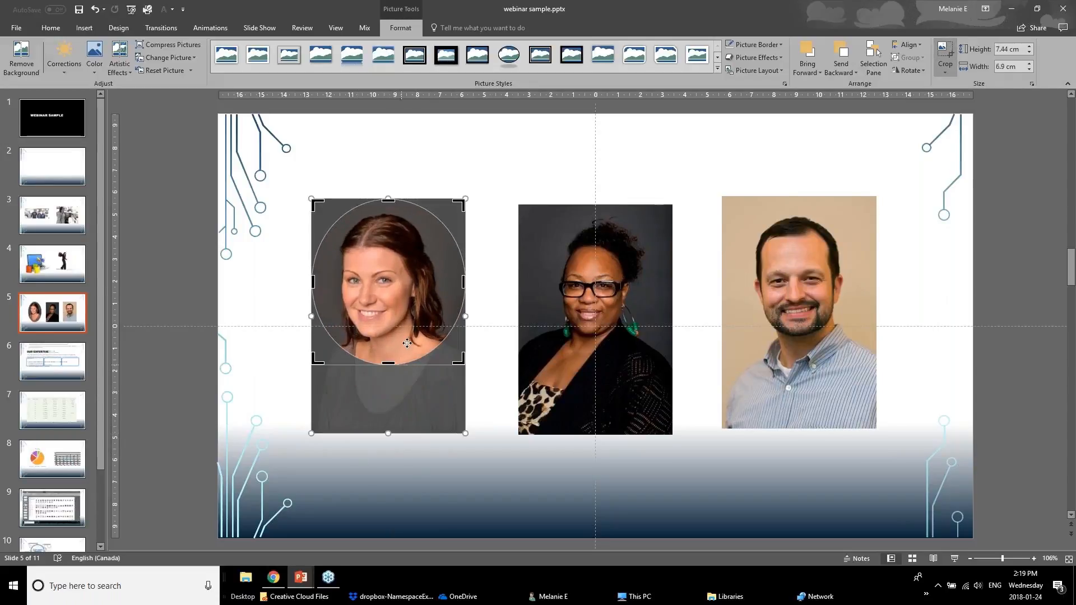
drag(387, 203, 388, 216)
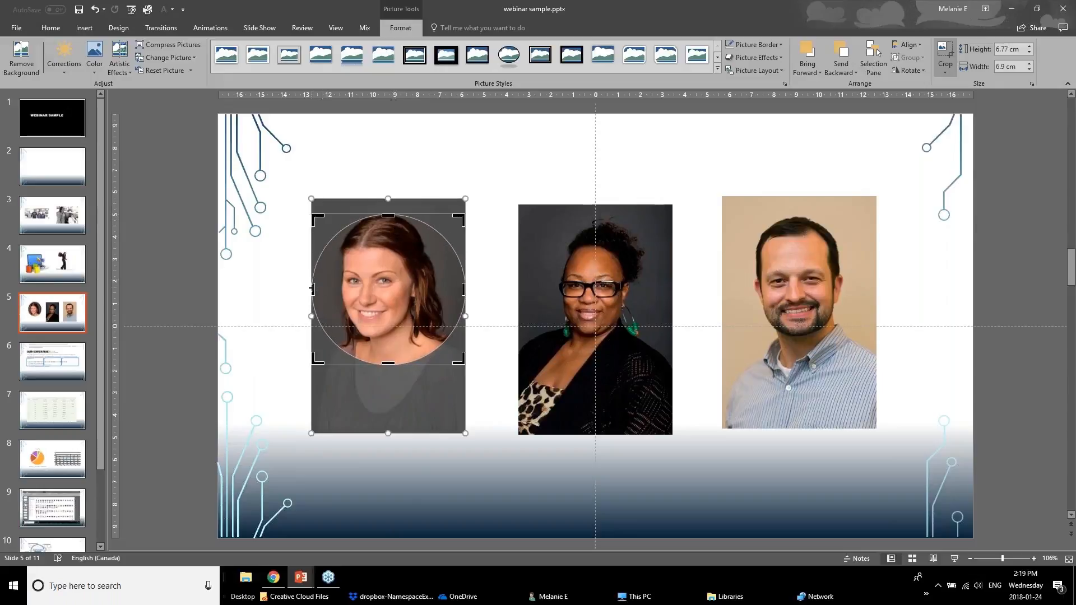
drag(314, 287, 322, 288)
drag(460, 293, 453, 292)
drag(441, 286, 440, 285)
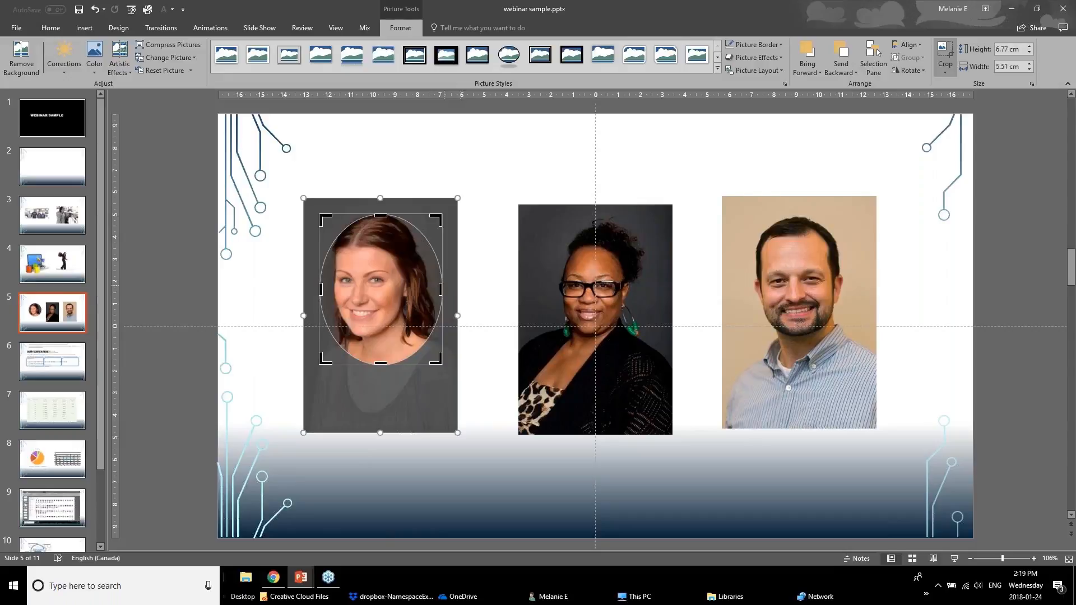
drag(440, 356, 442, 351)
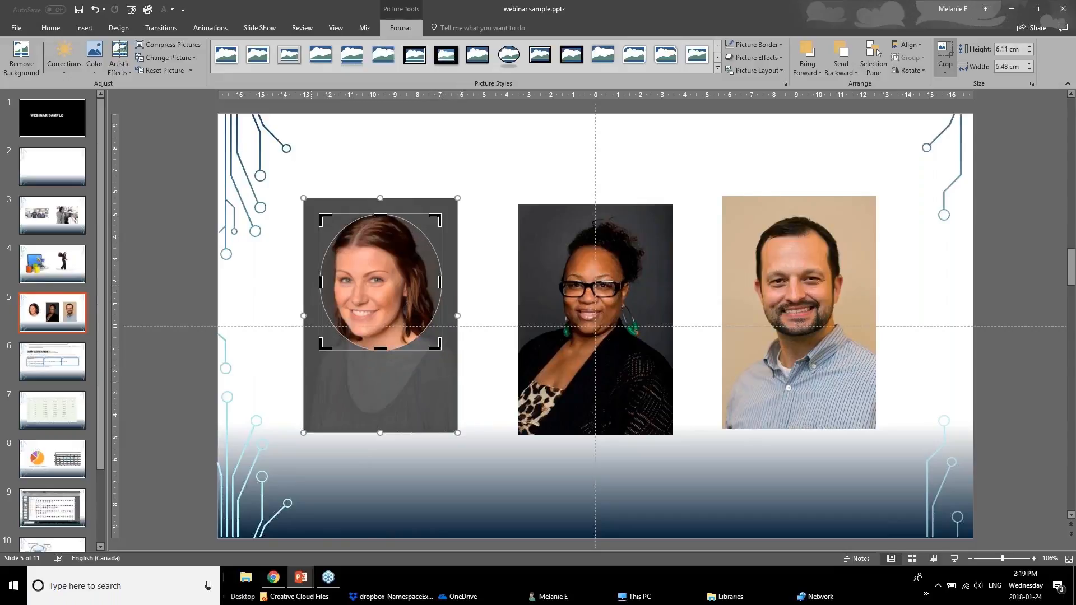
click(282, 389)
- Move the cropped oval portrait slightly down and to the left, then deselect it
click(428, 318)
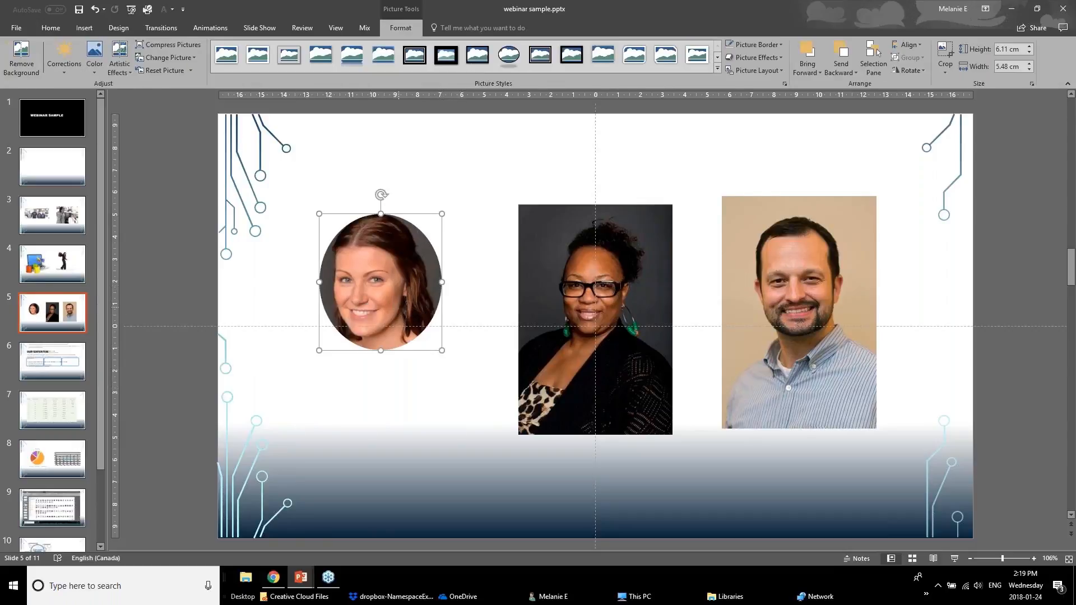
mouse_move(406, 307)
mouse_down()
mouse_move(410, 319)
mouse_move(402, 318)
mouse_up()
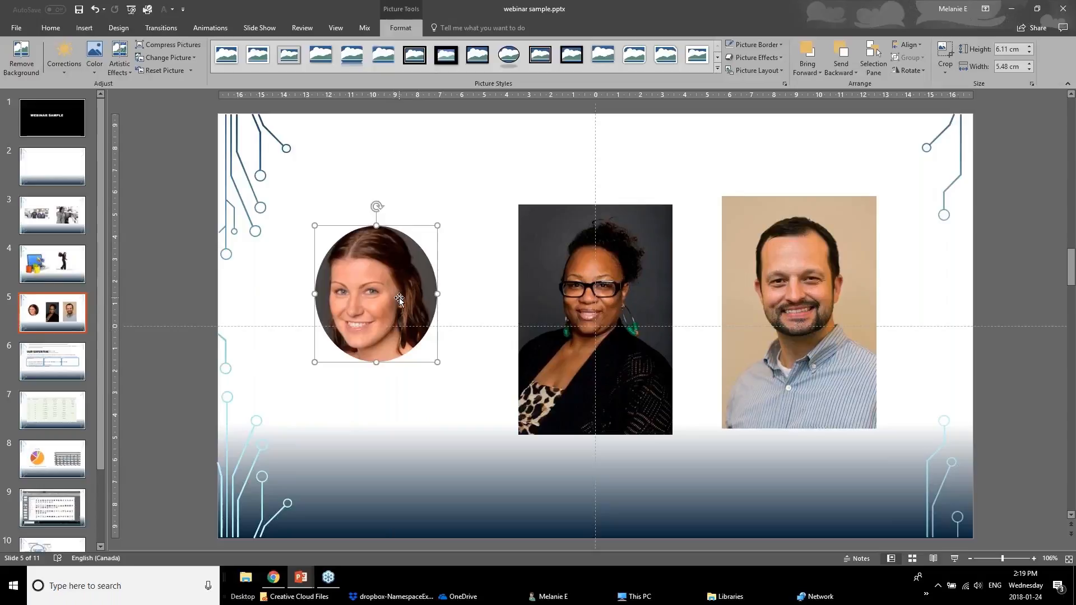
click(391, 410)
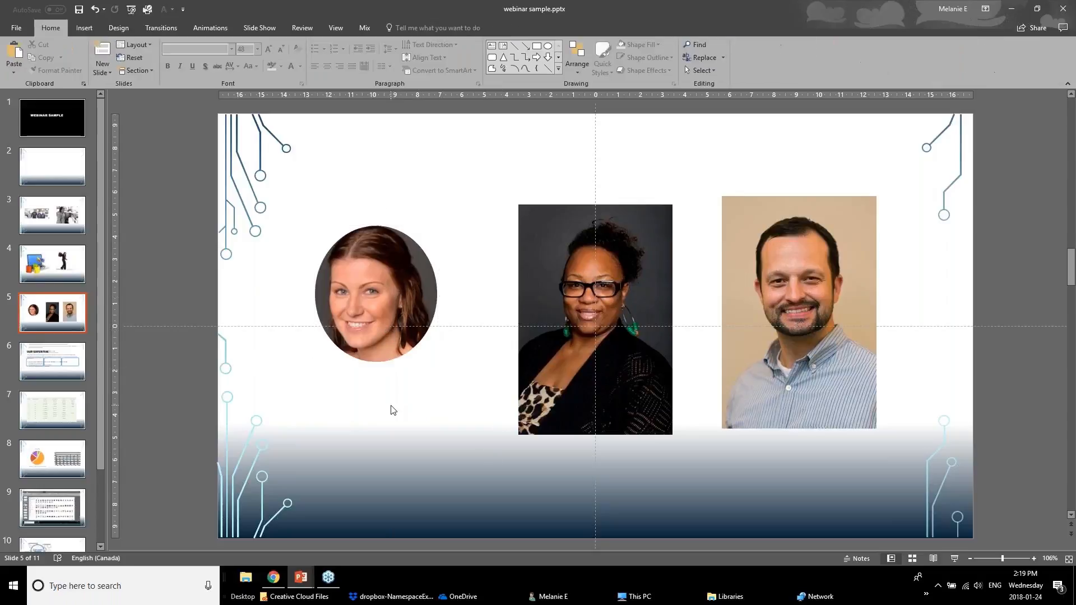
- Copy the oval portrait's formatting to the middle woman's portrait and the man's portrait with Format Painter
click(418, 312)
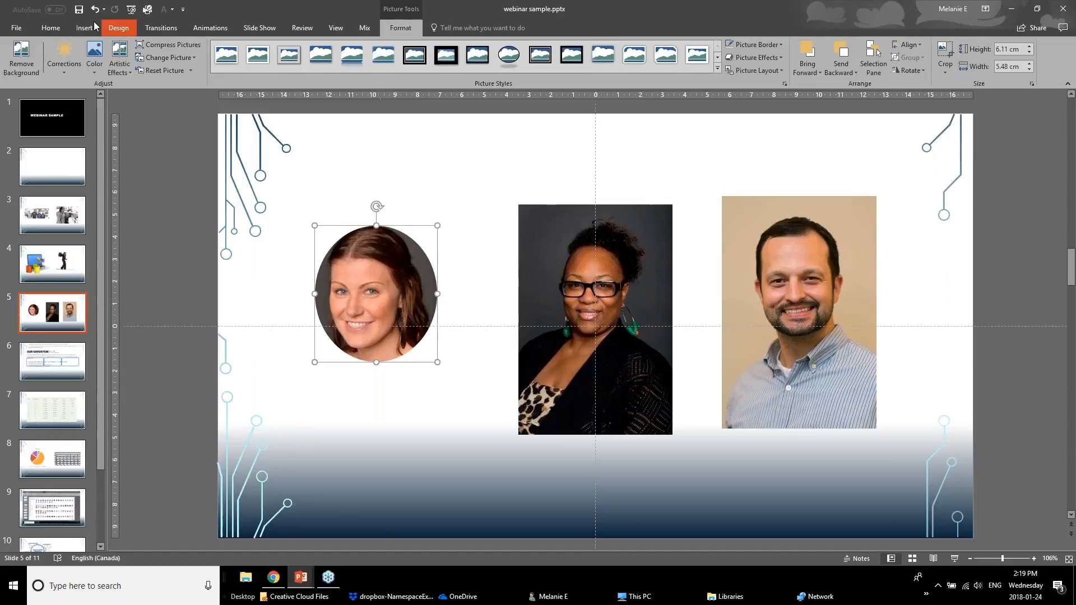
click(51, 27)
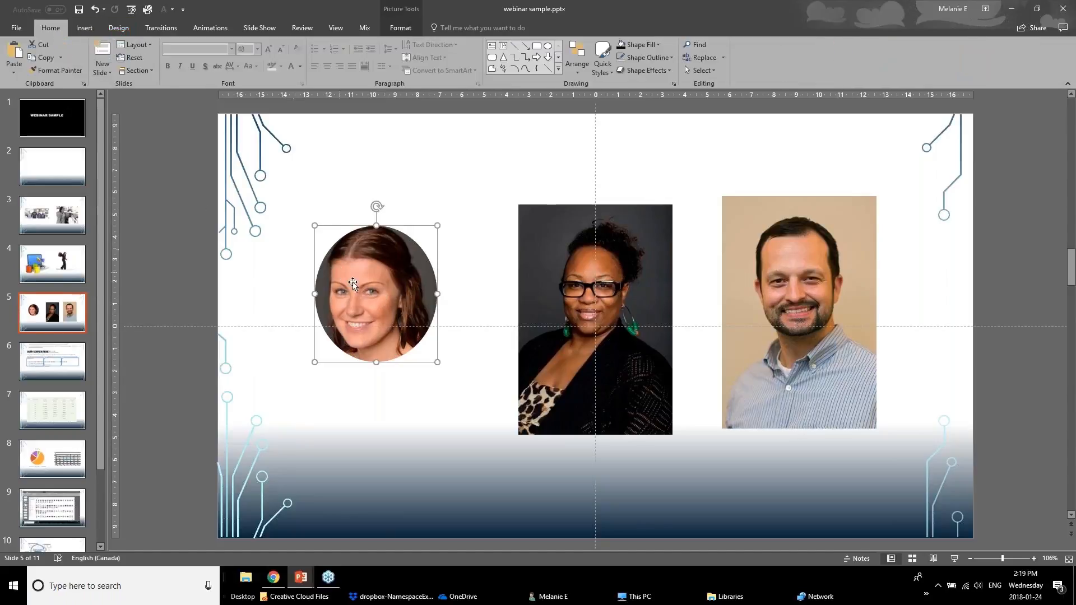
click(65, 72)
click(580, 237)
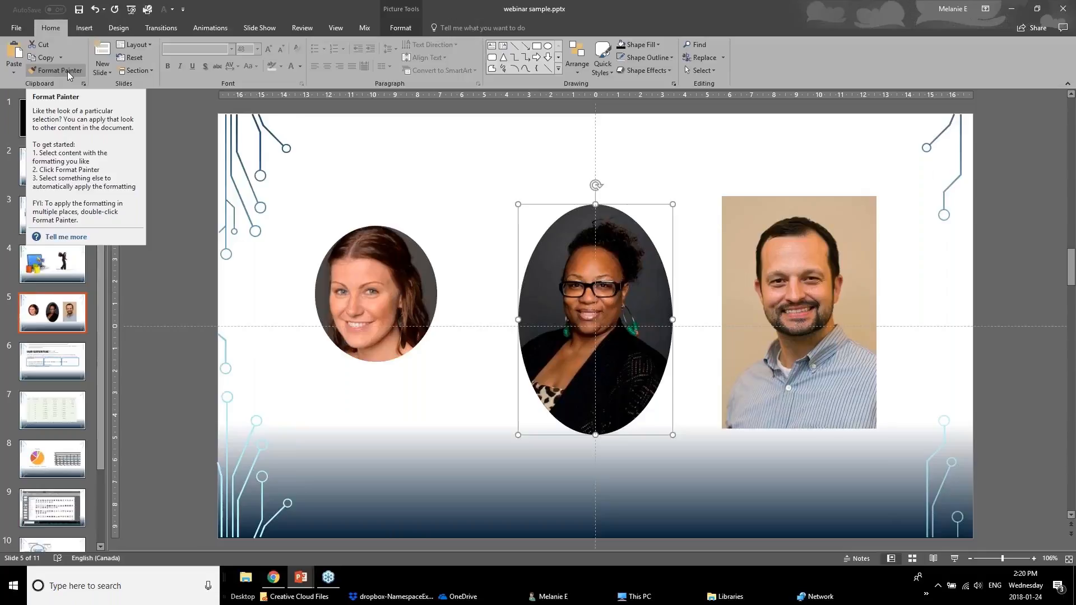
click(373, 294)
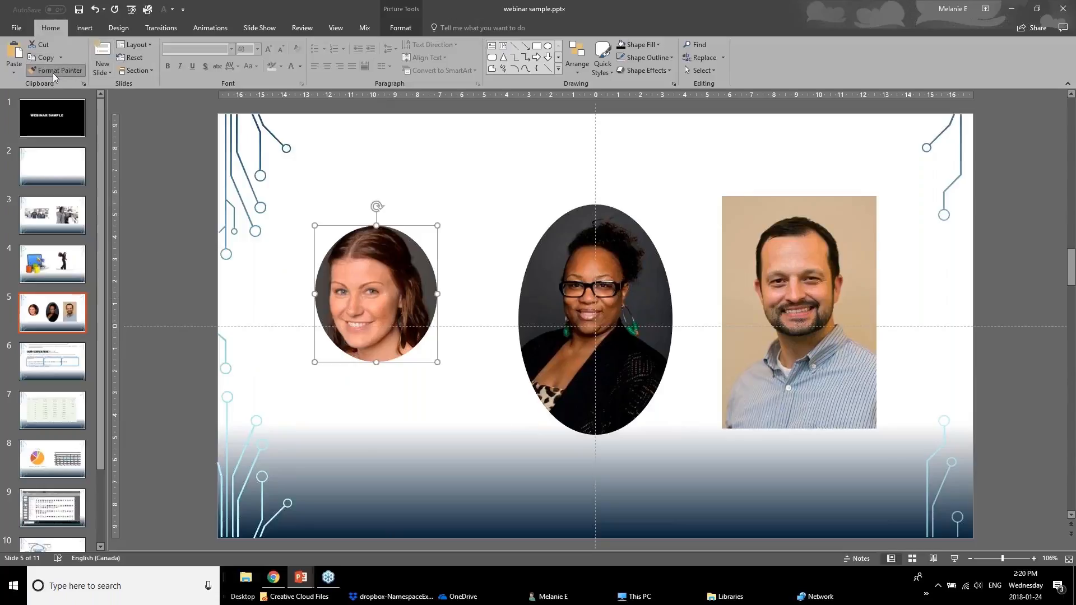
click(778, 287)
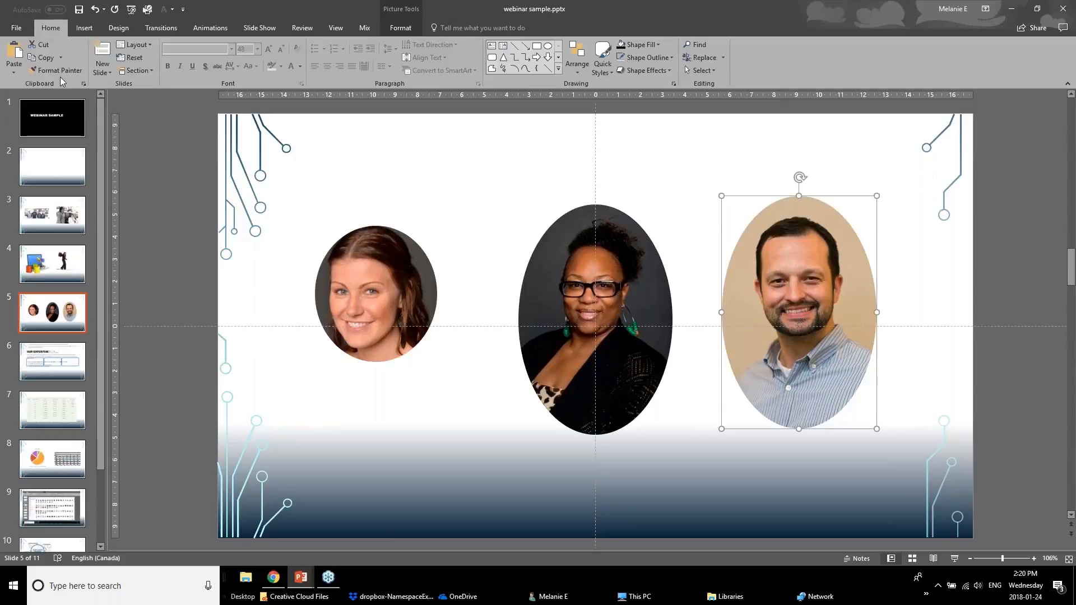
- Review the Better Looking Images, Removing Background and Cropping & Framing slides in Powerpoint Webinar January 2018 v1.pptx and return to webinar sample.pptx
click(558, 351)
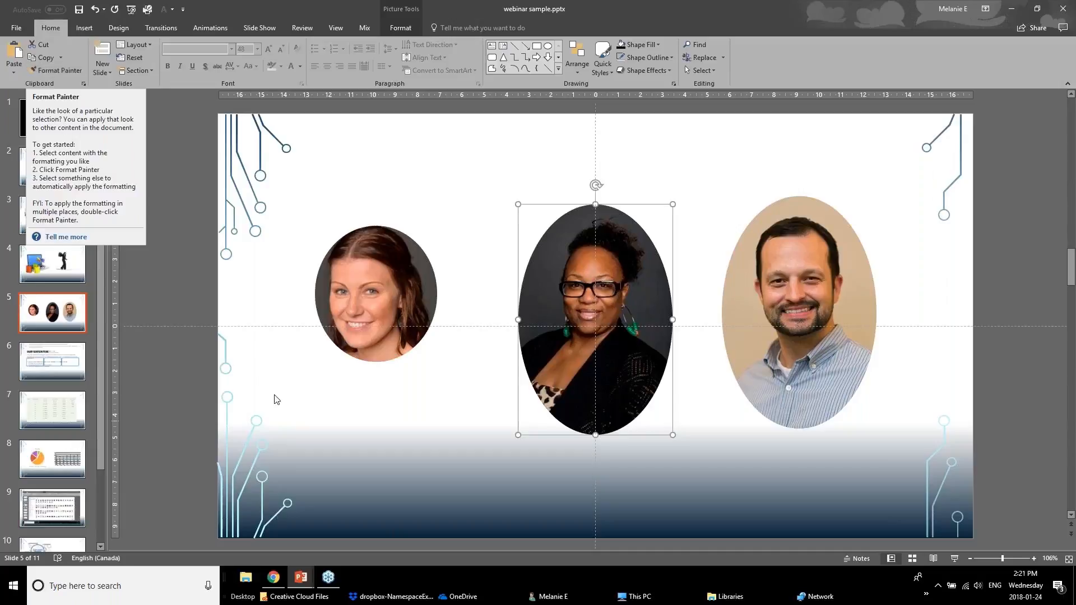
click(332, 458)
click(304, 581)
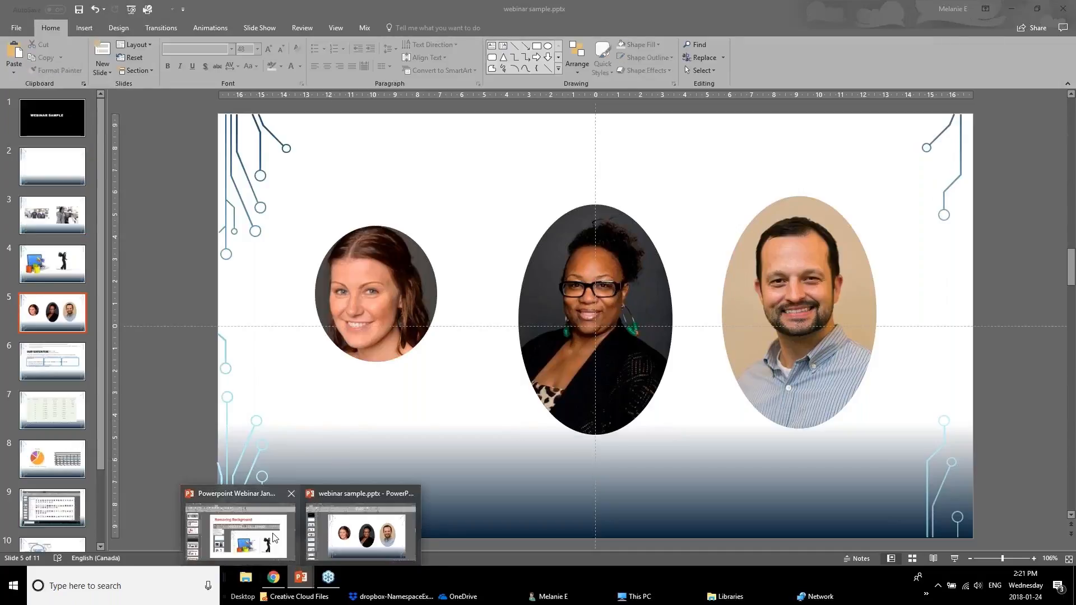
click(274, 538)
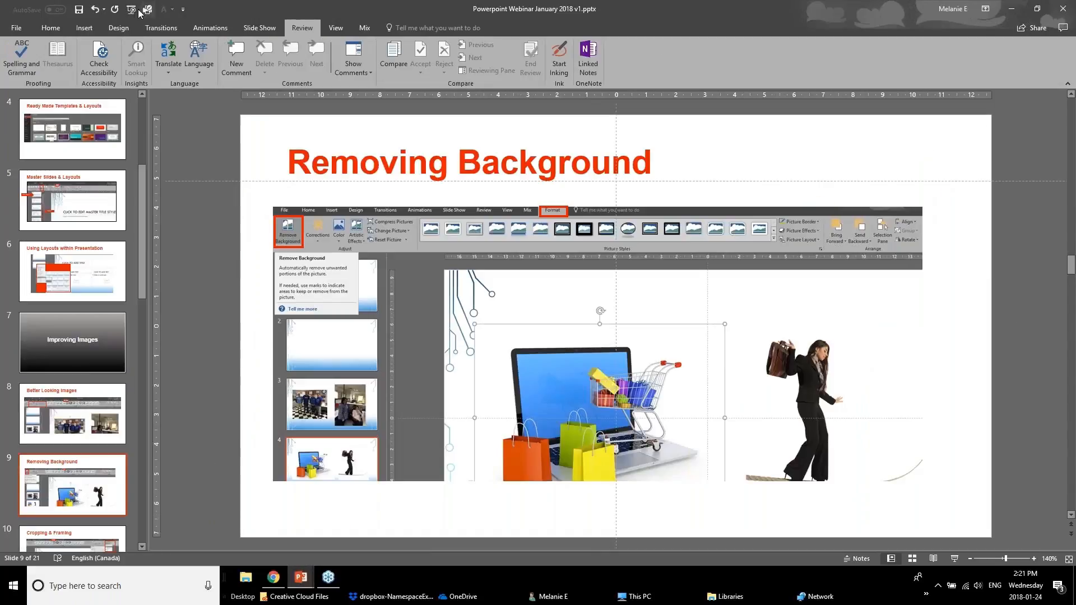
click(103, 424)
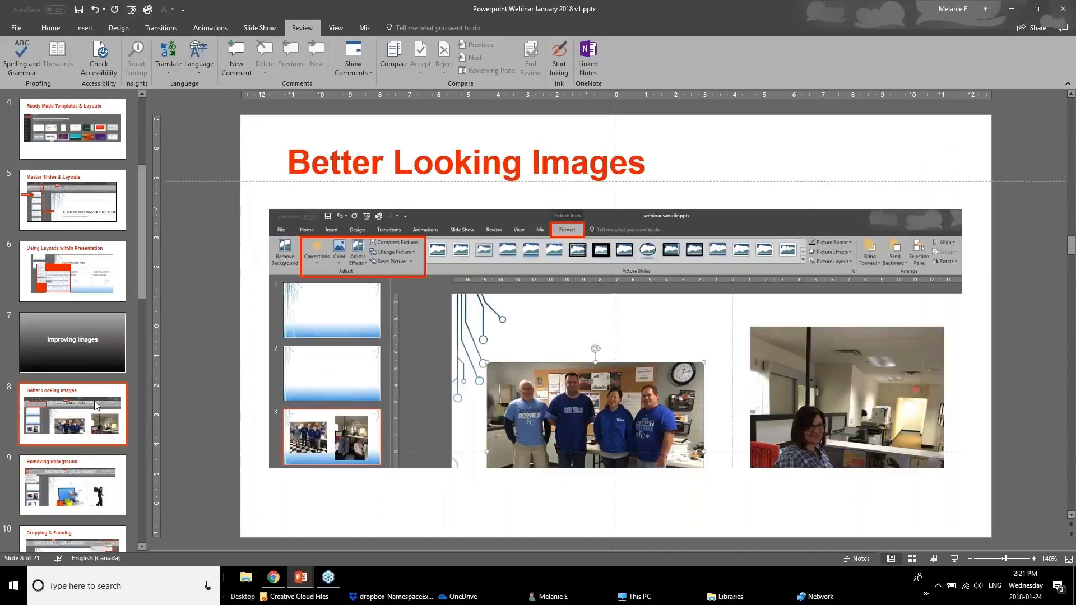
click(101, 436)
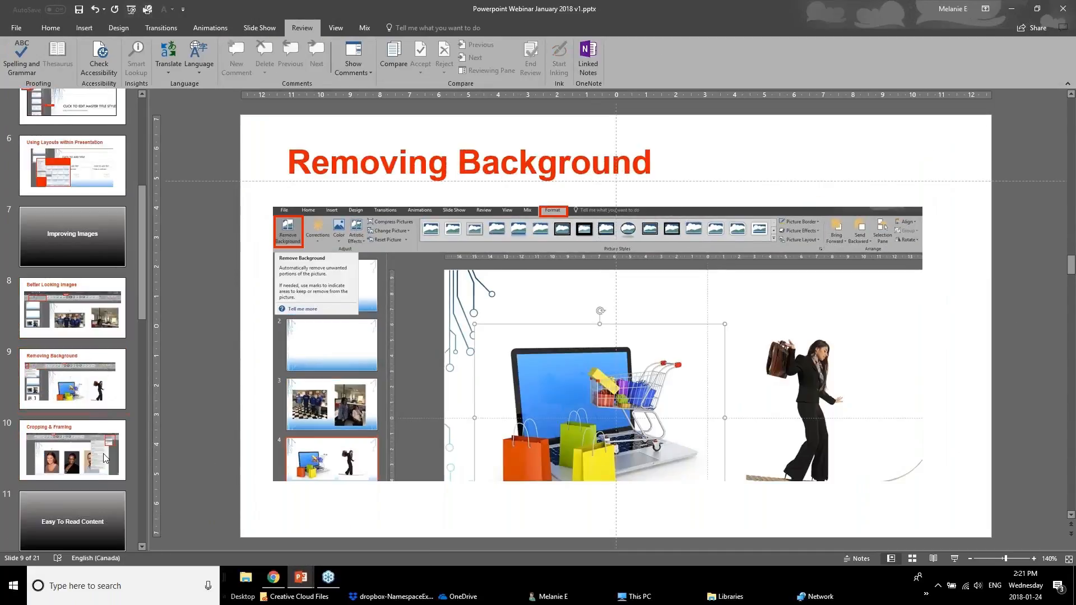
scroll(78, 450, down, 2)
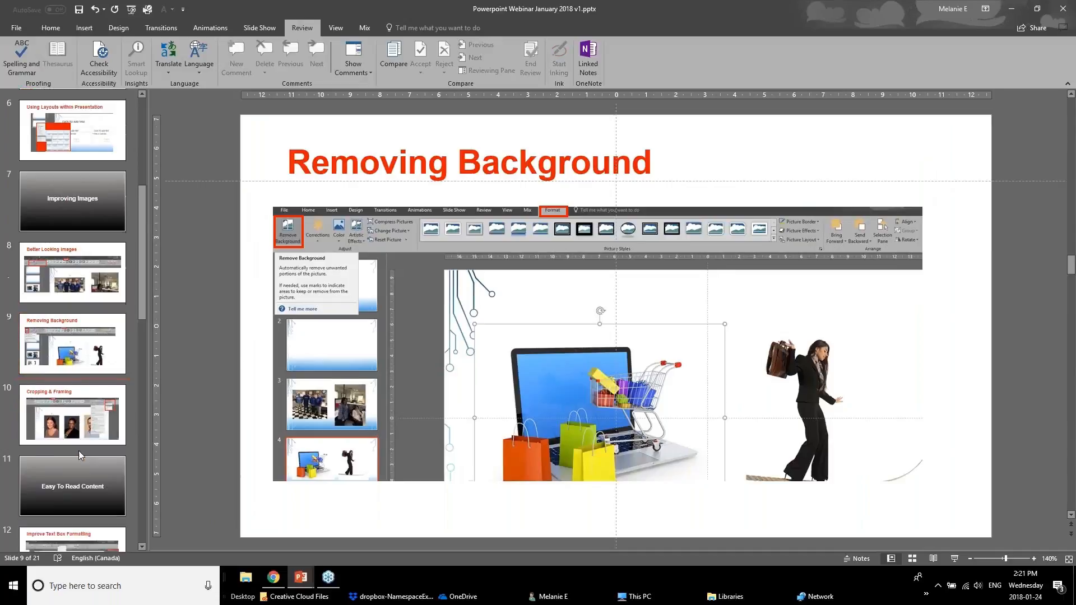
click(70, 408)
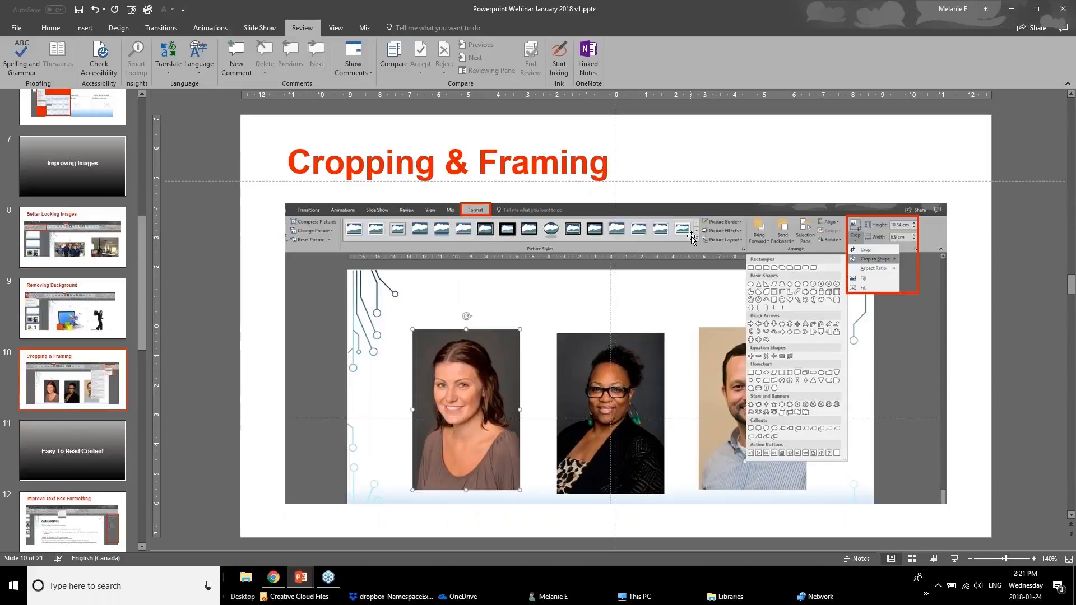
click(301, 577)
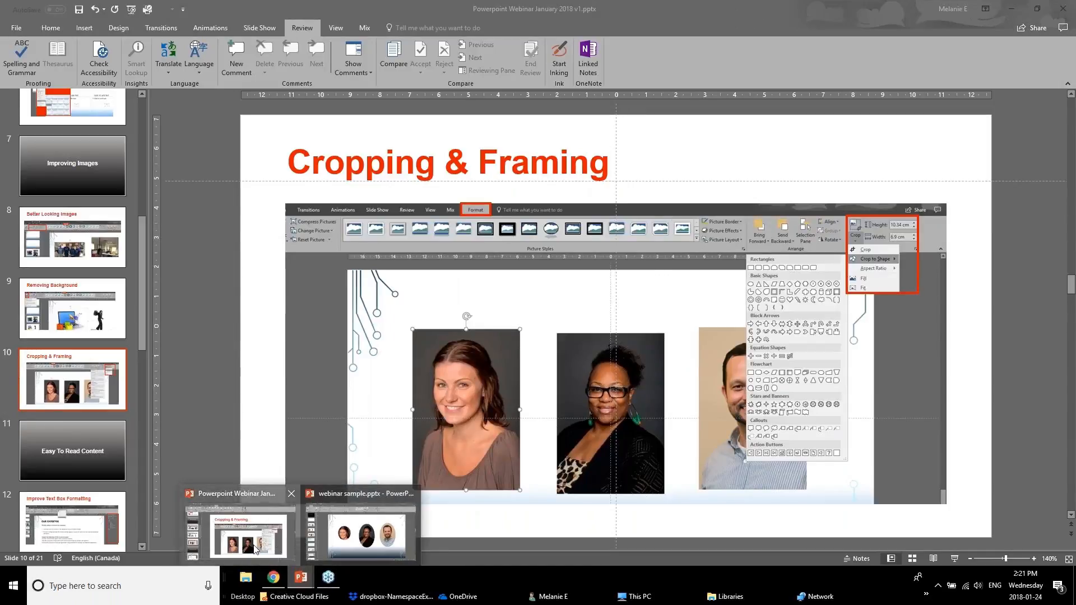
click(253, 546)
click(301, 577)
click(365, 532)
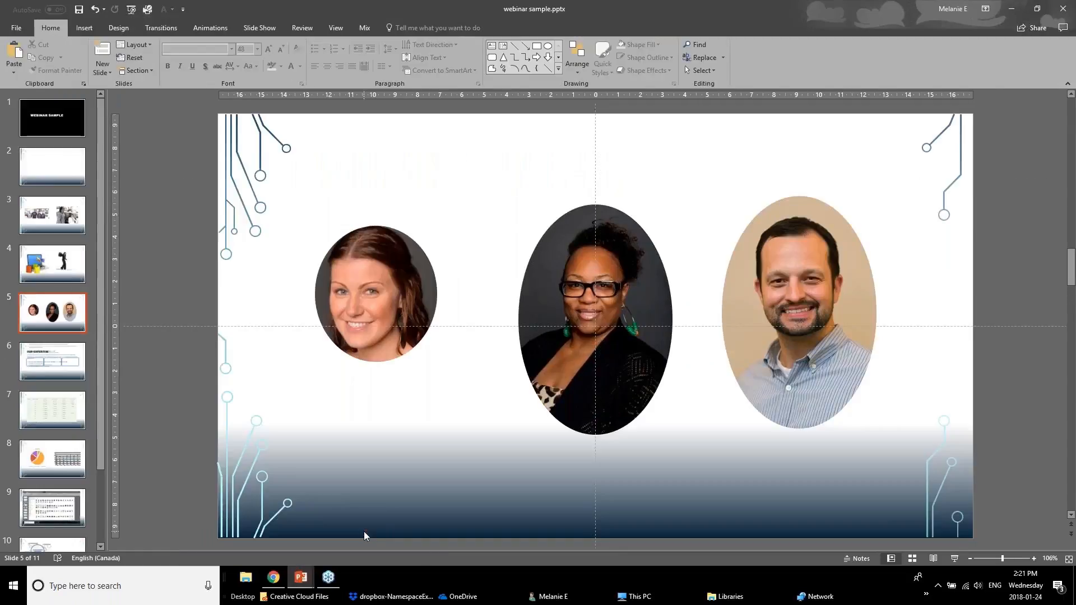
- Apply the tilted white-frame picture style to the first woman's portrait and move it slightly up and to the right
click(349, 310)
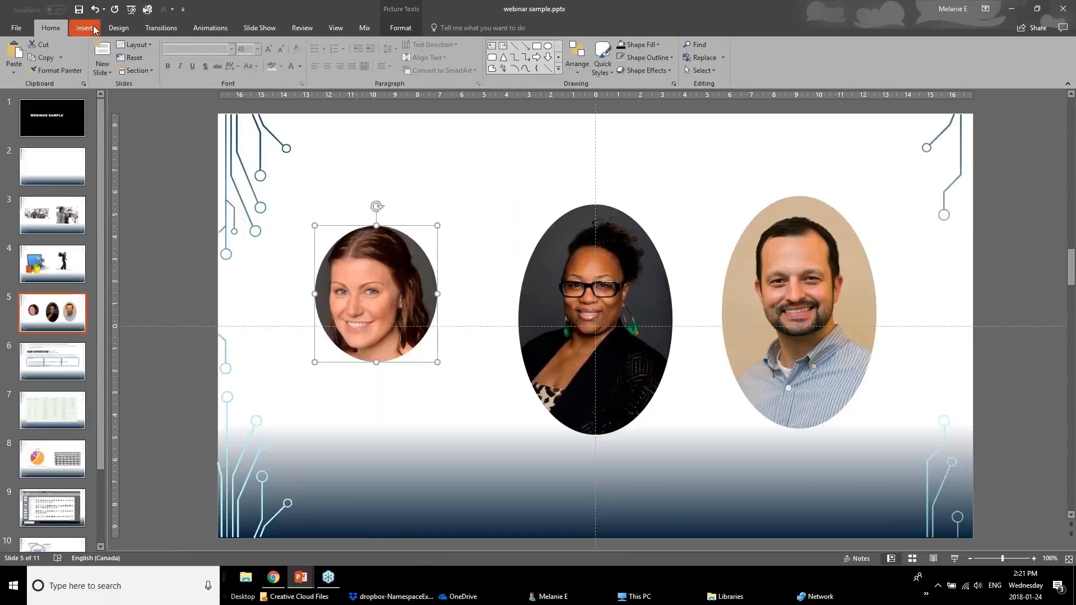
click(401, 28)
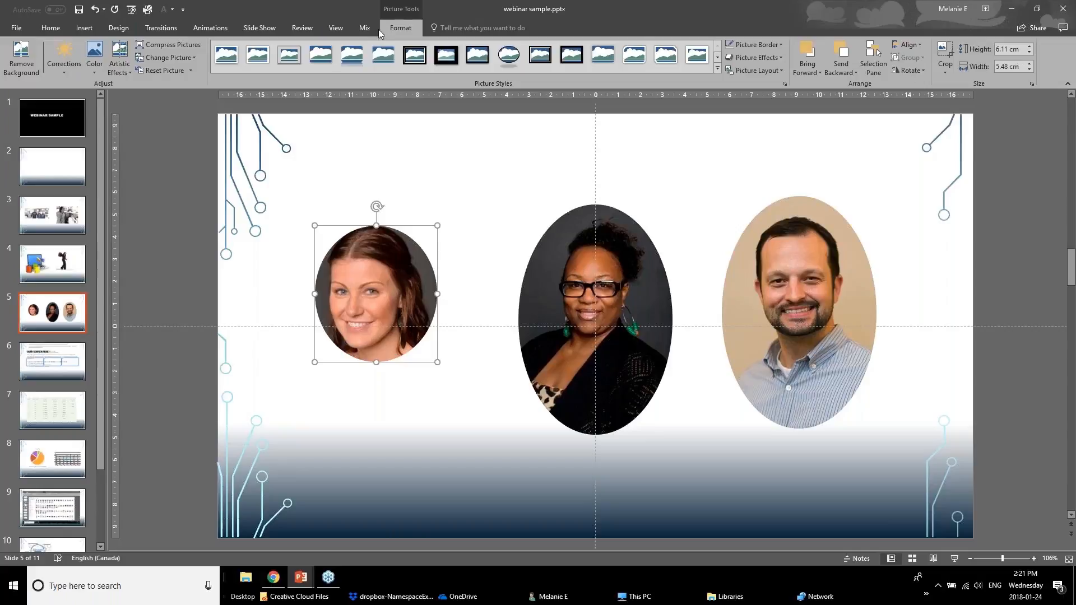
click(717, 70)
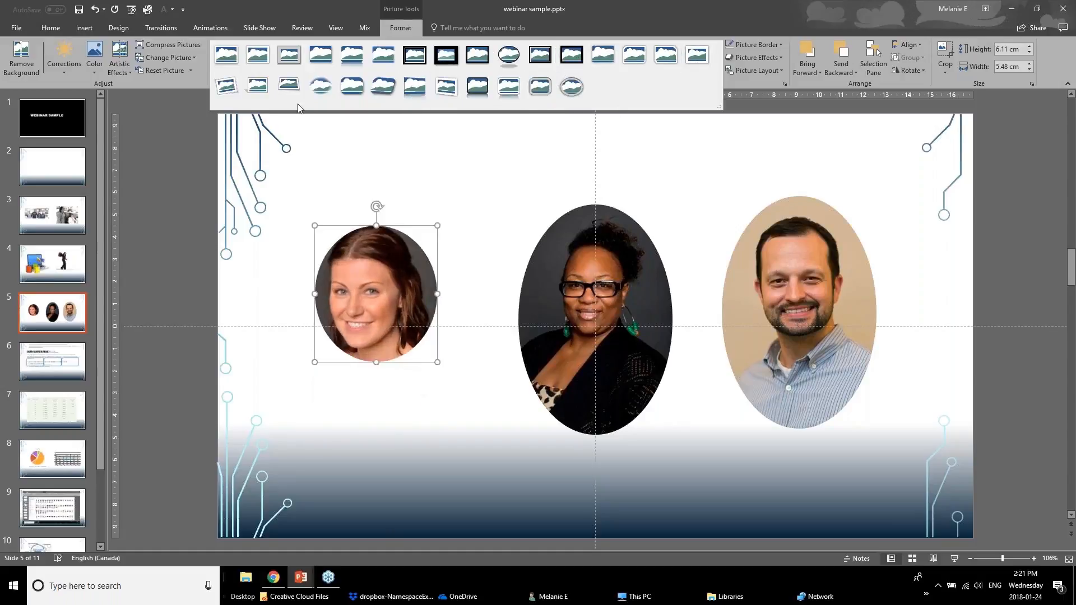
click(234, 78)
drag(391, 345, 409, 323)
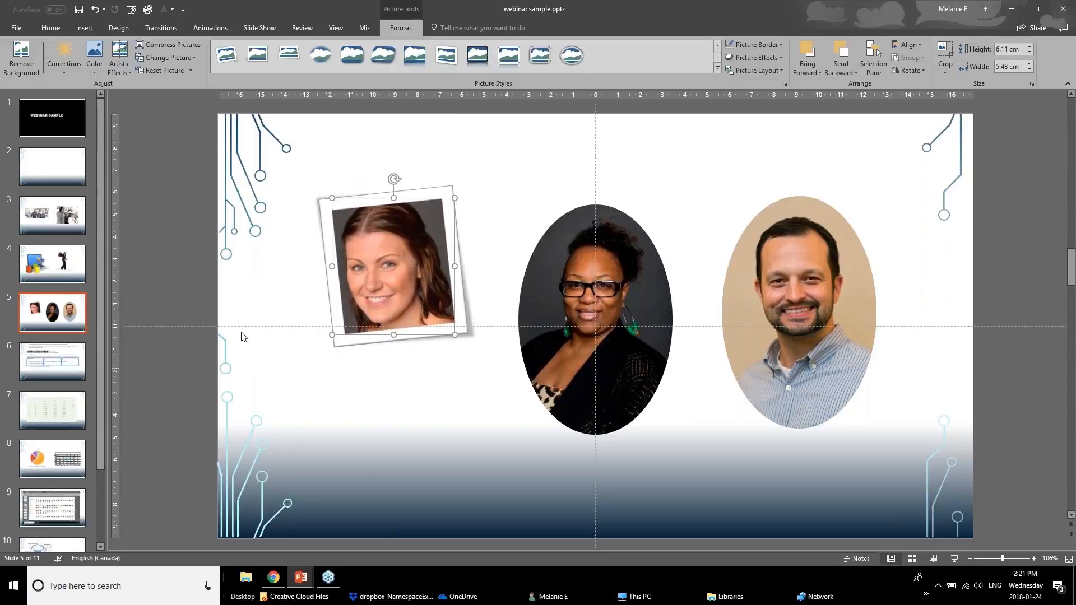
click(216, 335)
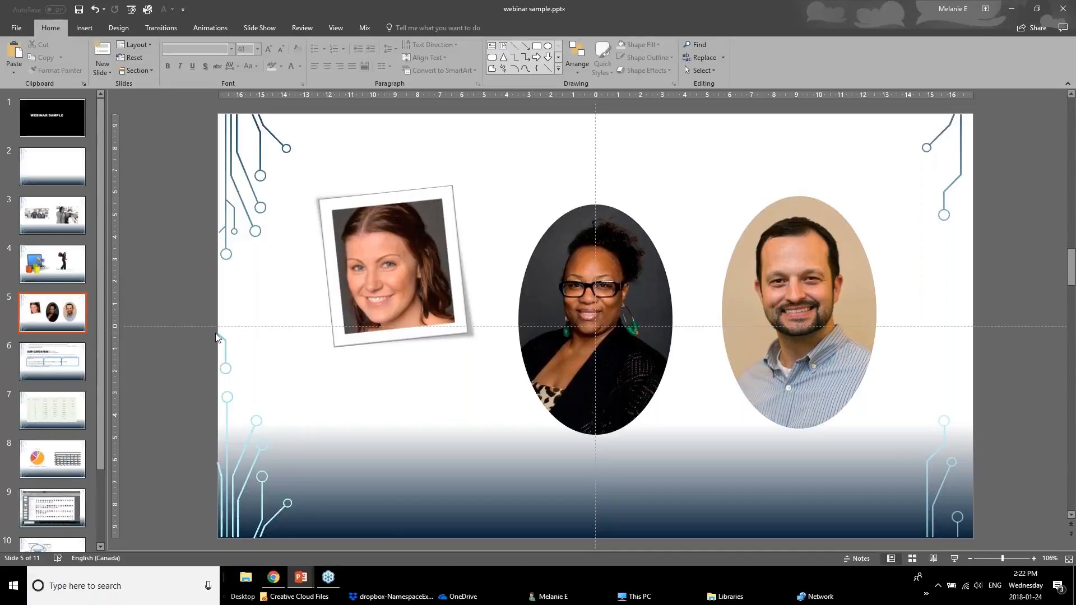
- Preview border and shadow options on the middle woman's portrait and straighten the first woman's tilted white-framed portrait
click(563, 274)
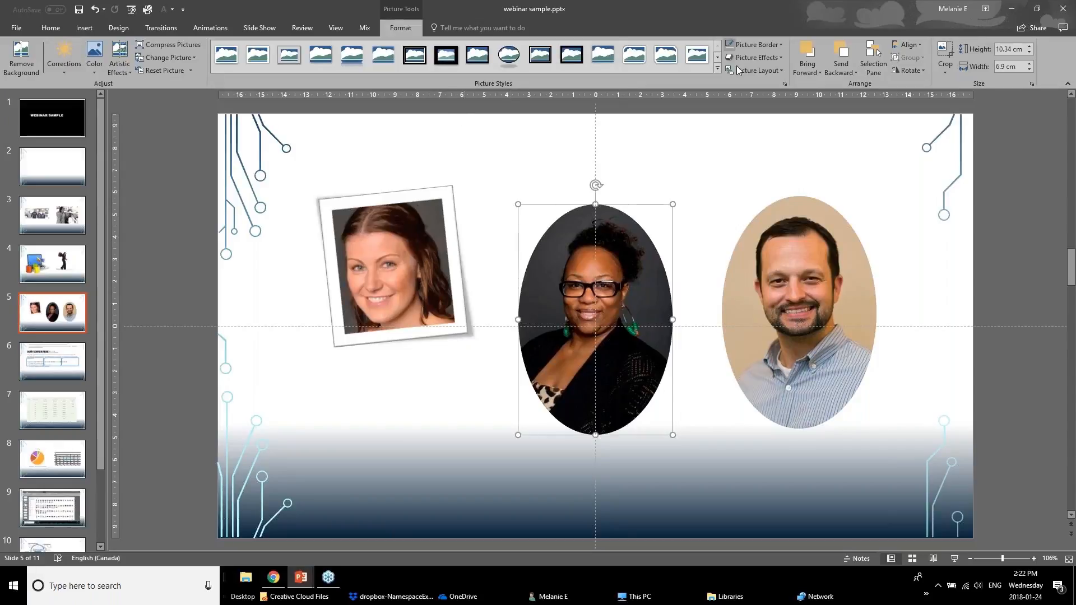
click(754, 46)
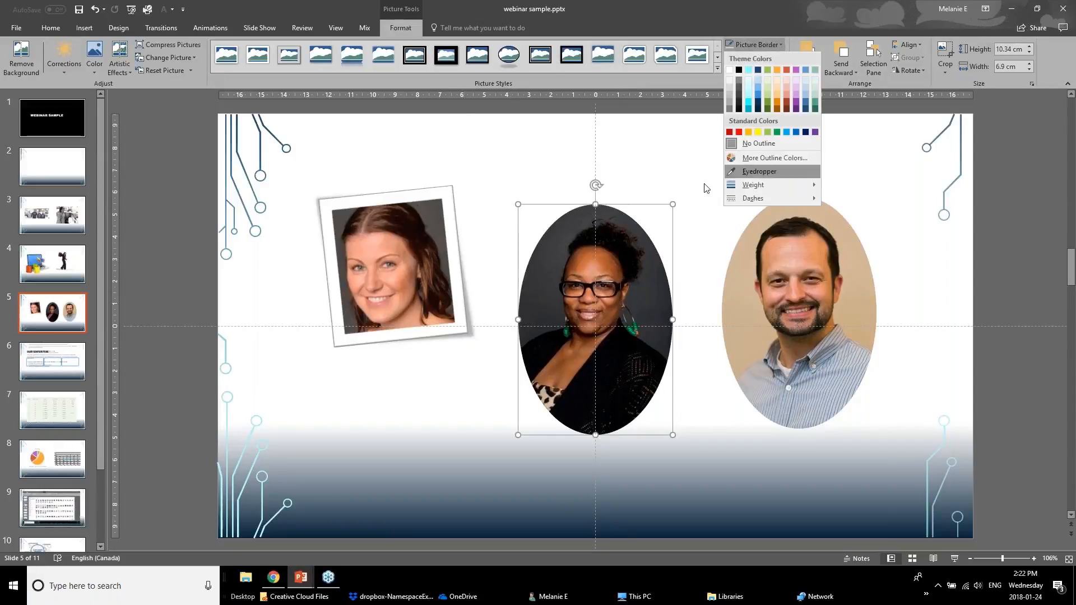
click(704, 112)
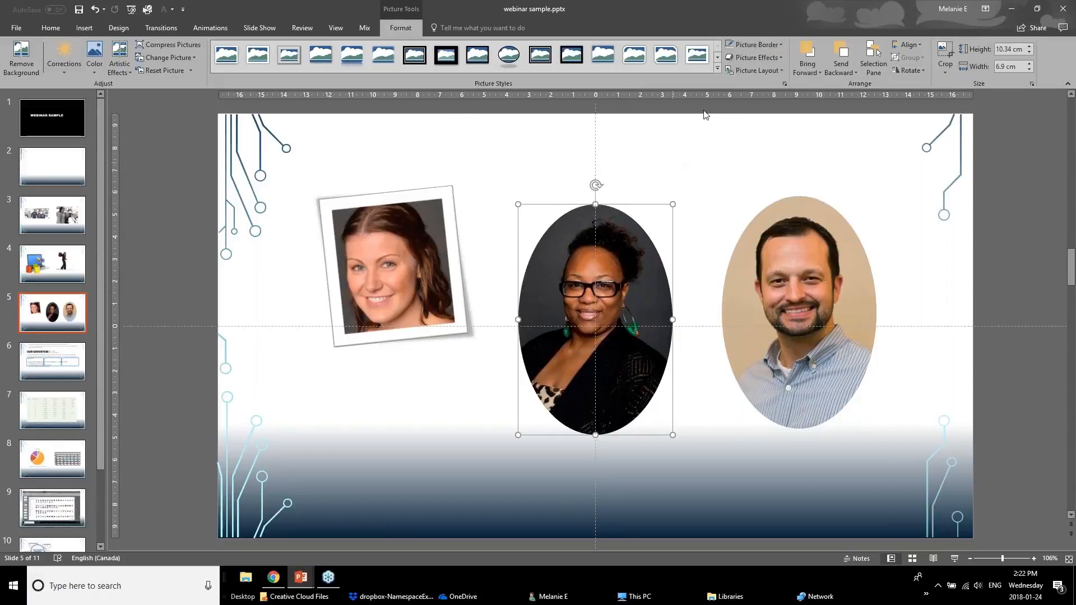
click(759, 47)
click(777, 43)
click(773, 58)
mouse_move(776, 105)
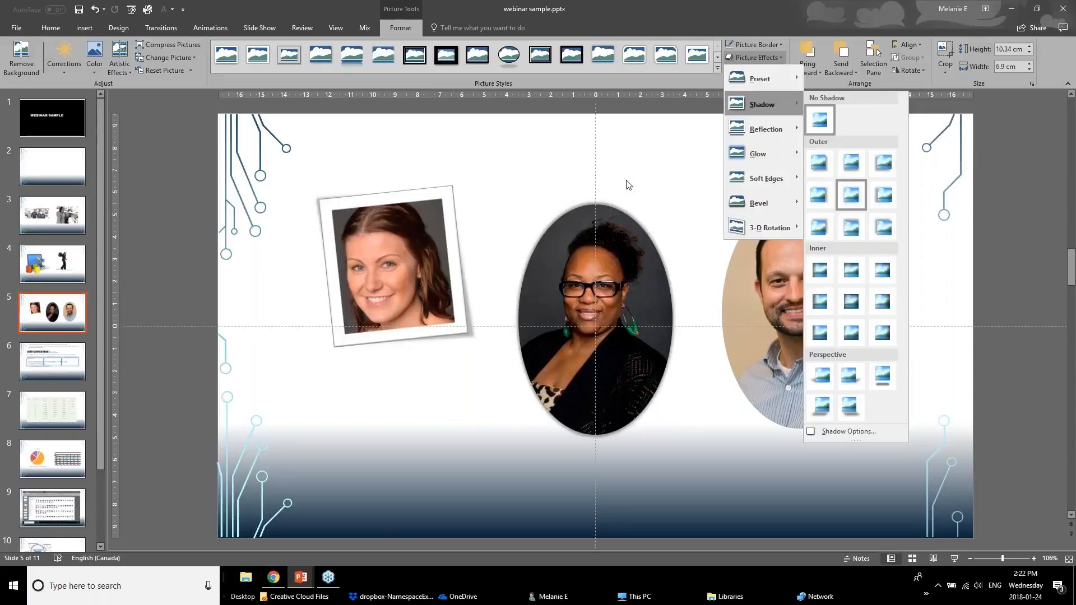
click(383, 56)
key(ctrl+z)
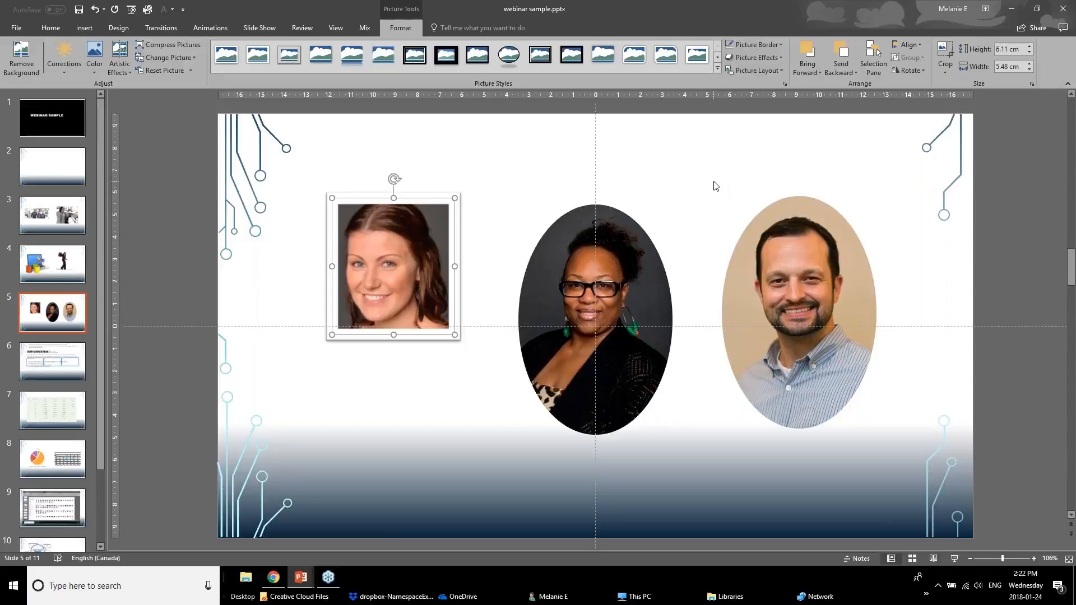
- Switch to Powerpoint Webinar January 2018 v1.pptx and show the Easy To Read Content and Improve Text Box Formatting slides
click(301, 578)
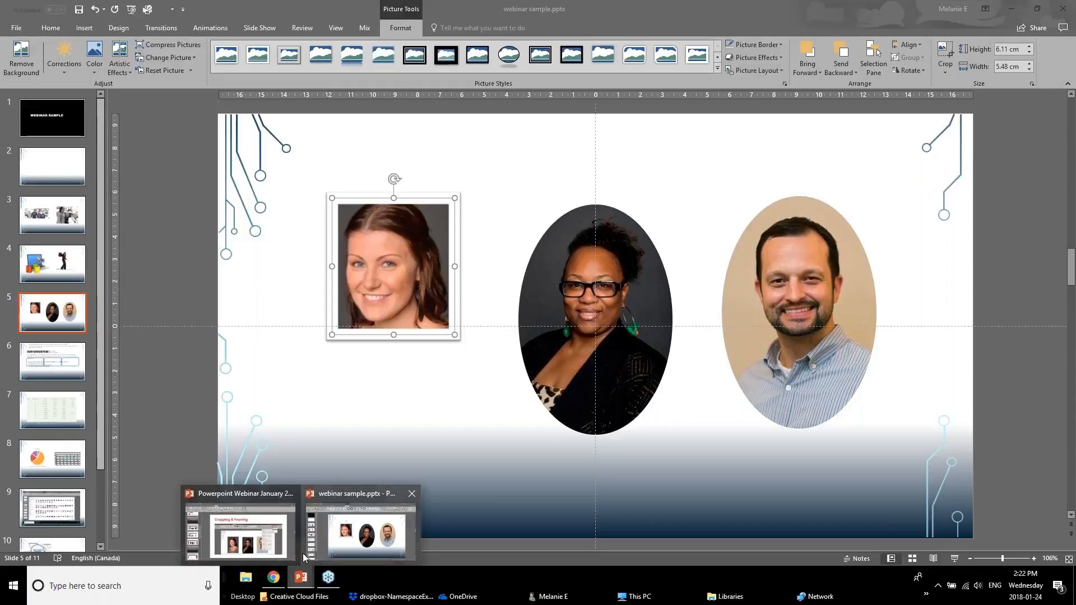
click(240, 530)
scroll(125, 433, down, 1)
click(92, 398)
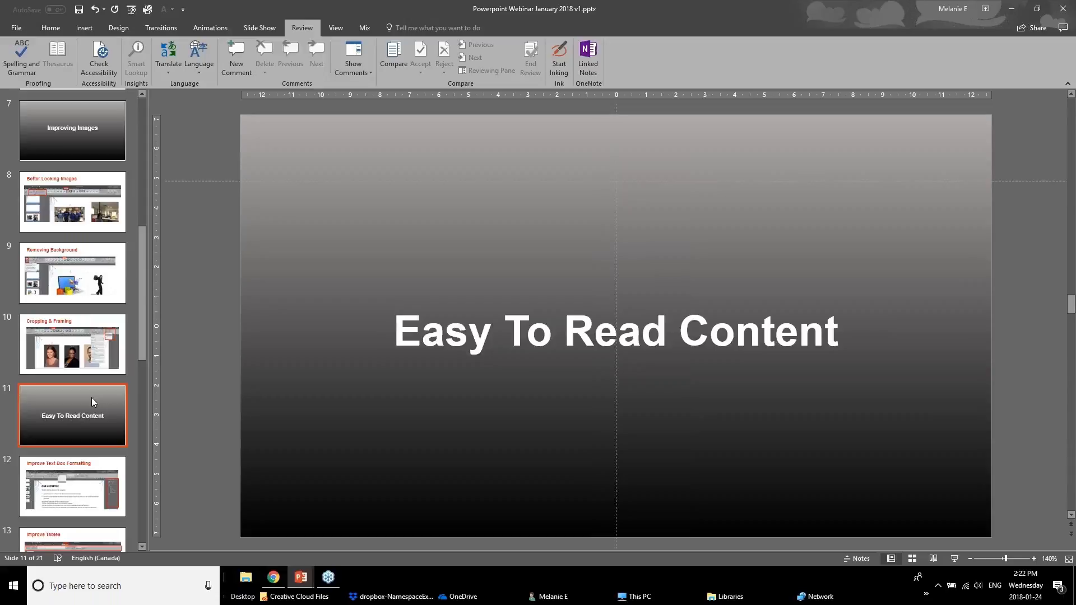
click(62, 513)
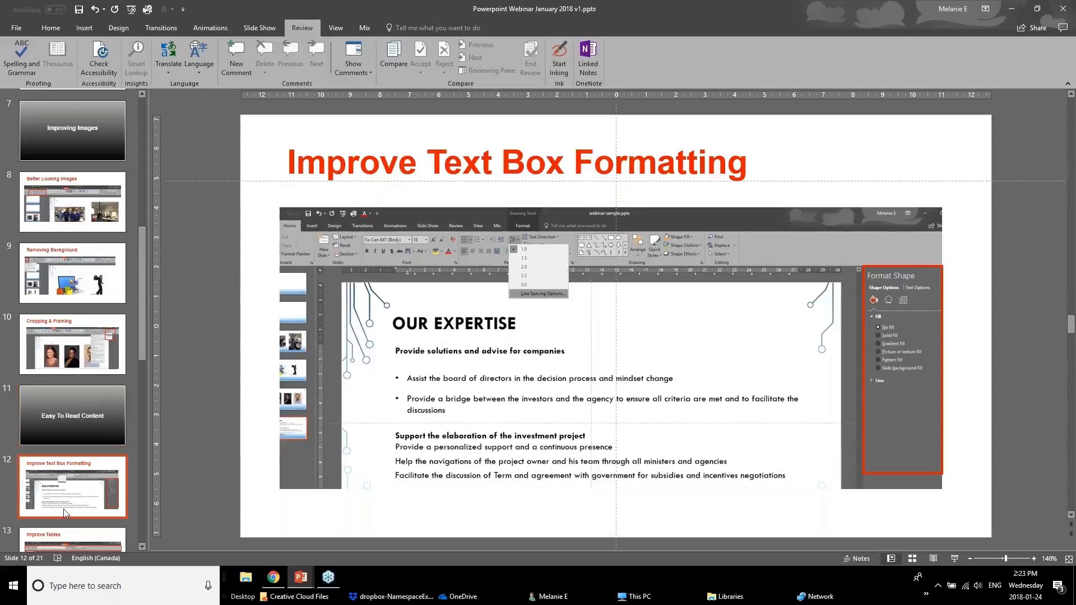
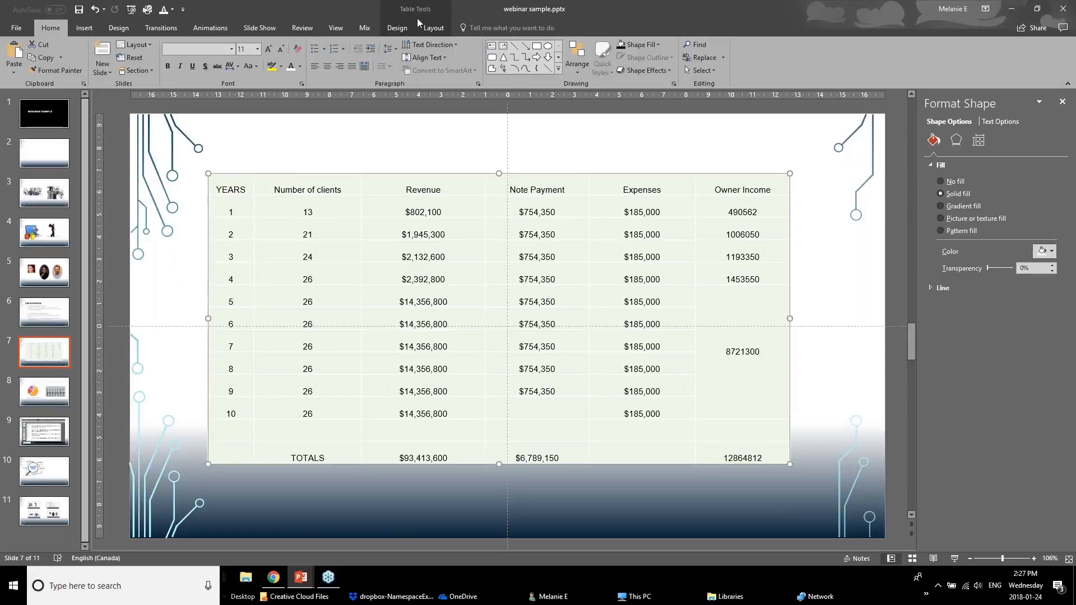
- Examine the design and layout options available for the financial table on slide 7 of webinar sample.pptx
click(398, 32)
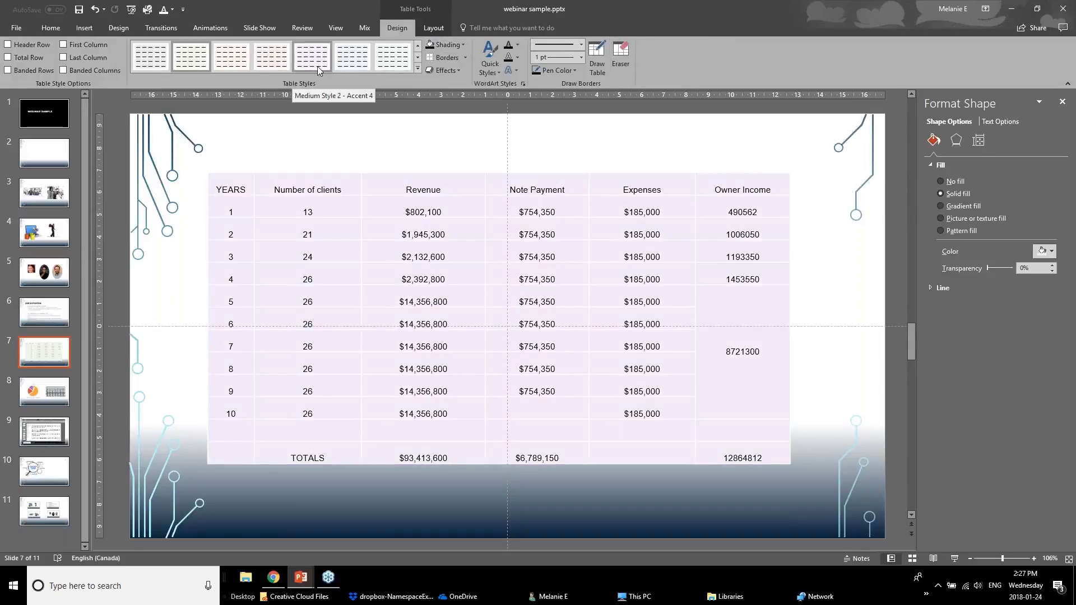
click(434, 28)
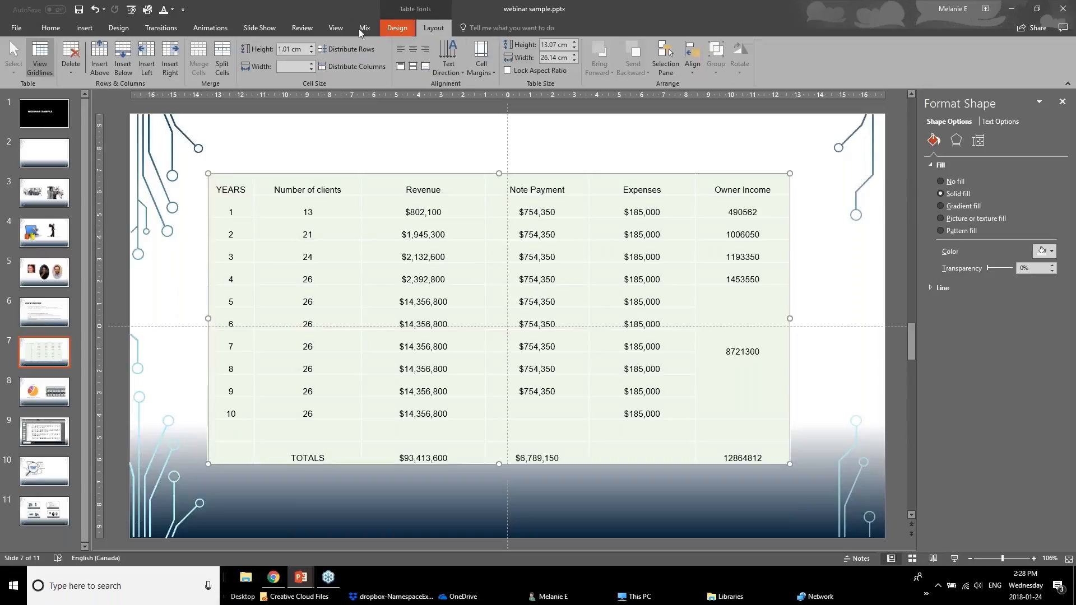
click(408, 28)
click(422, 29)
click(406, 32)
click(431, 30)
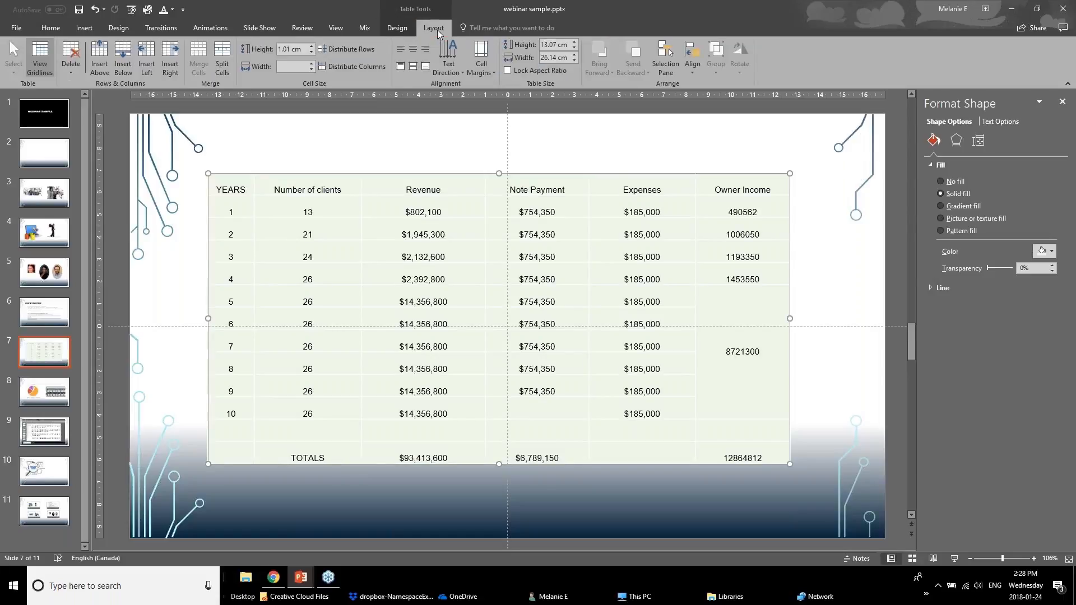
- Try highlighting the table's header row, total row and last column, and preview other table styles without applying one
click(401, 31)
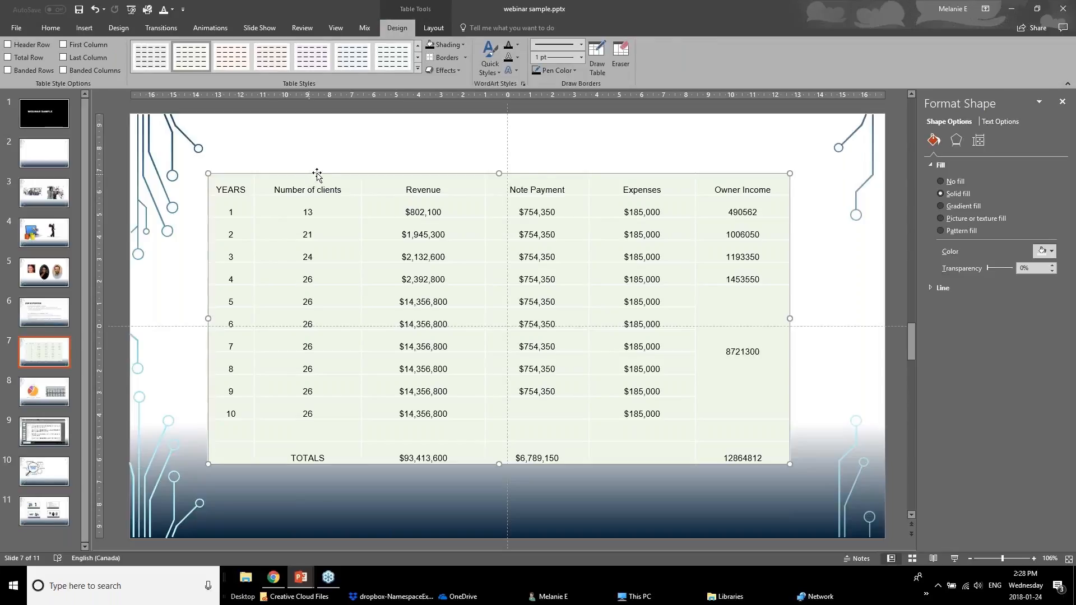
click(8, 45)
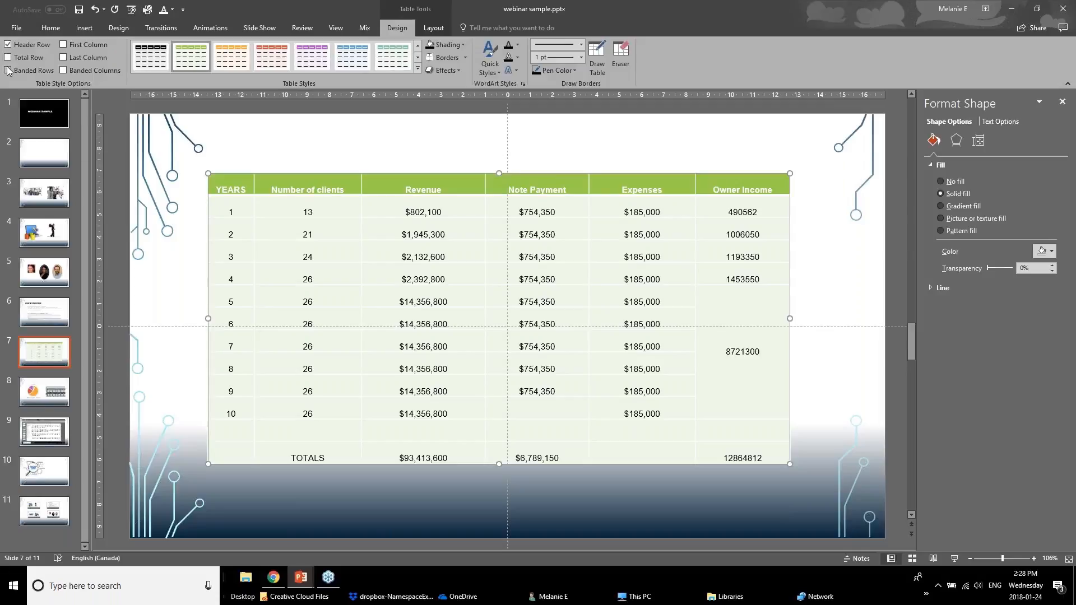
click(8, 57)
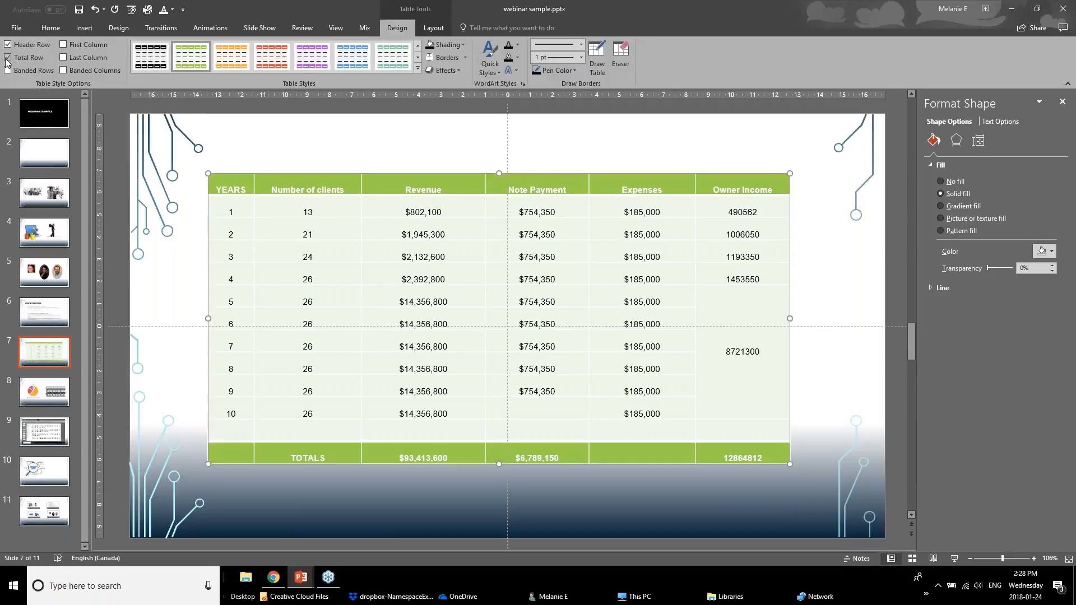
click(63, 58)
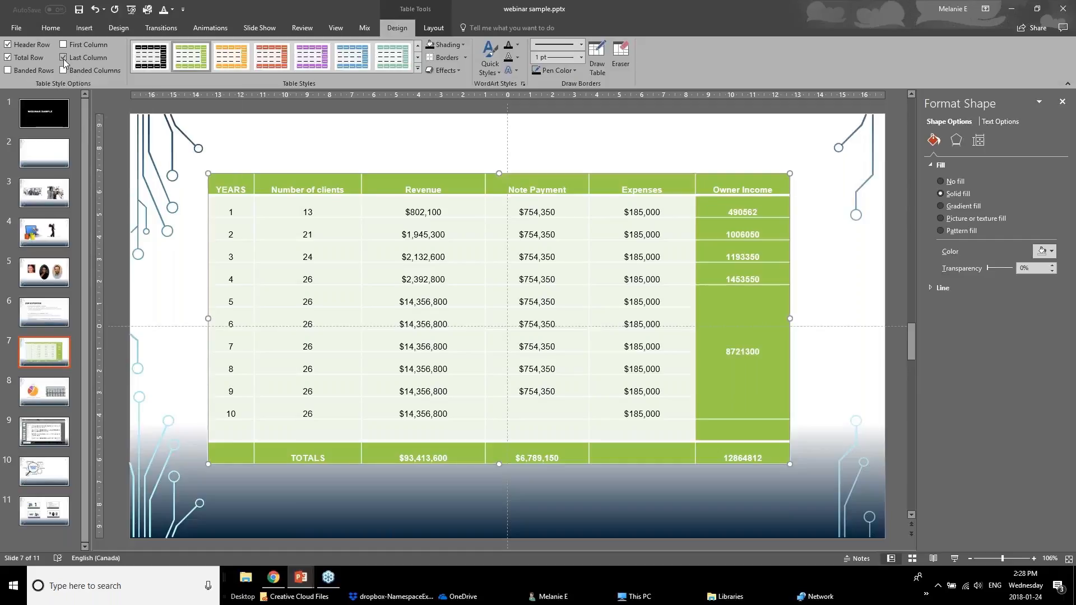
click(417, 68)
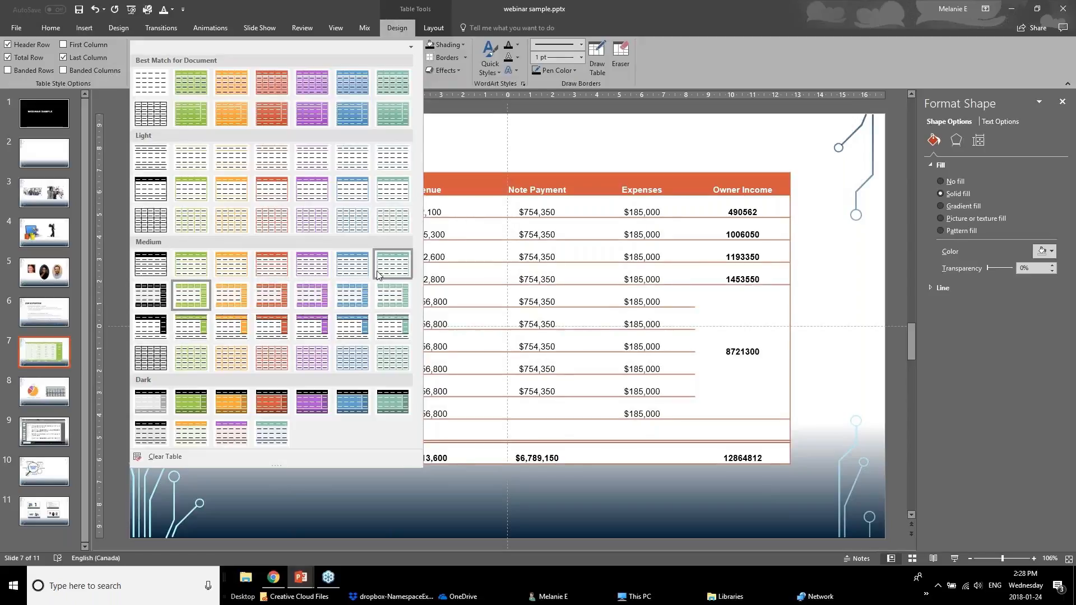
click(442, 162)
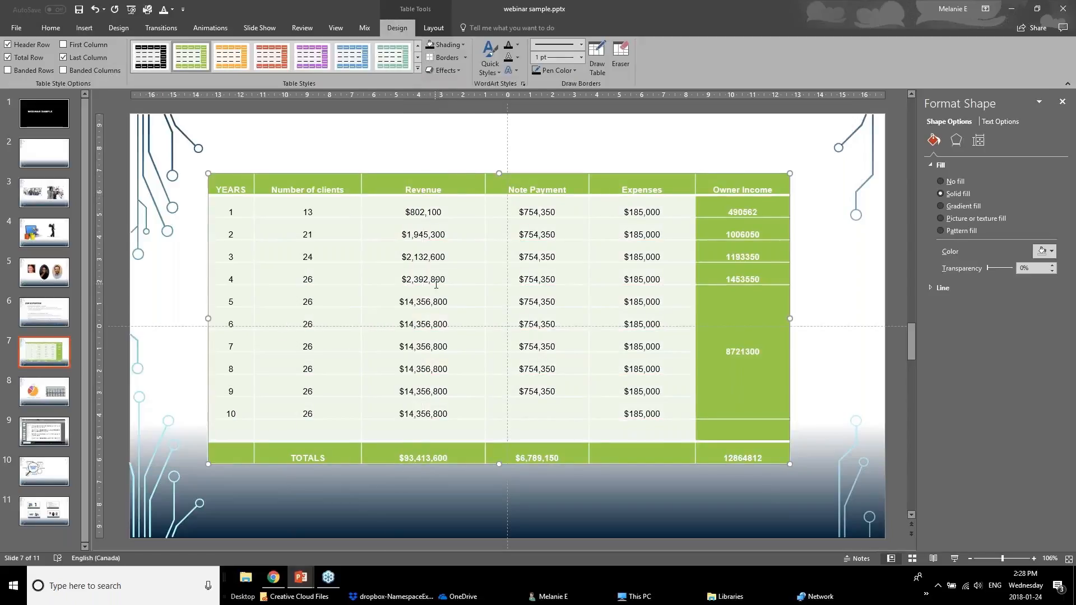
- Undo the header row, total row and last column highlighting of the table
key(ctrl+z)
key(ctrl+z)
key(ctrl+z)
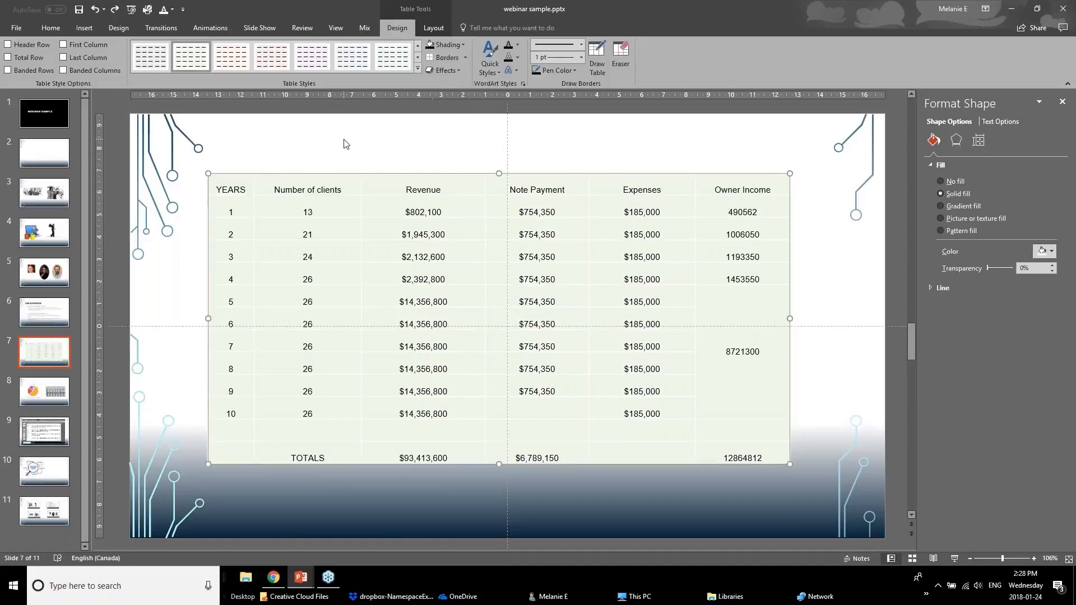
- Shade the financial table's header row with the standard dark red and set its text fill to white
click(346, 144)
drag(233, 188, 767, 187)
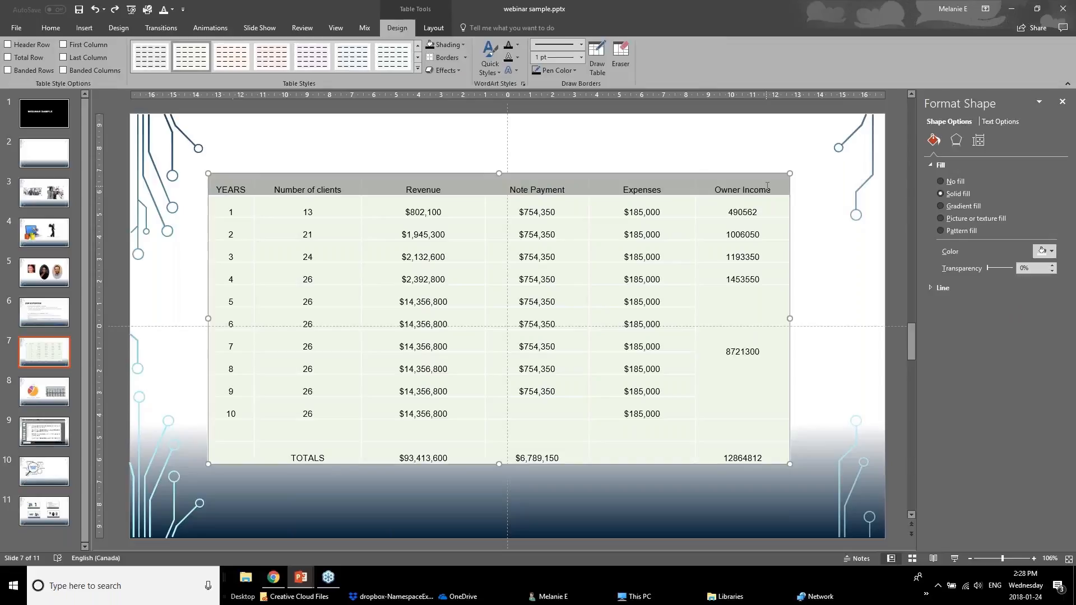
click(463, 45)
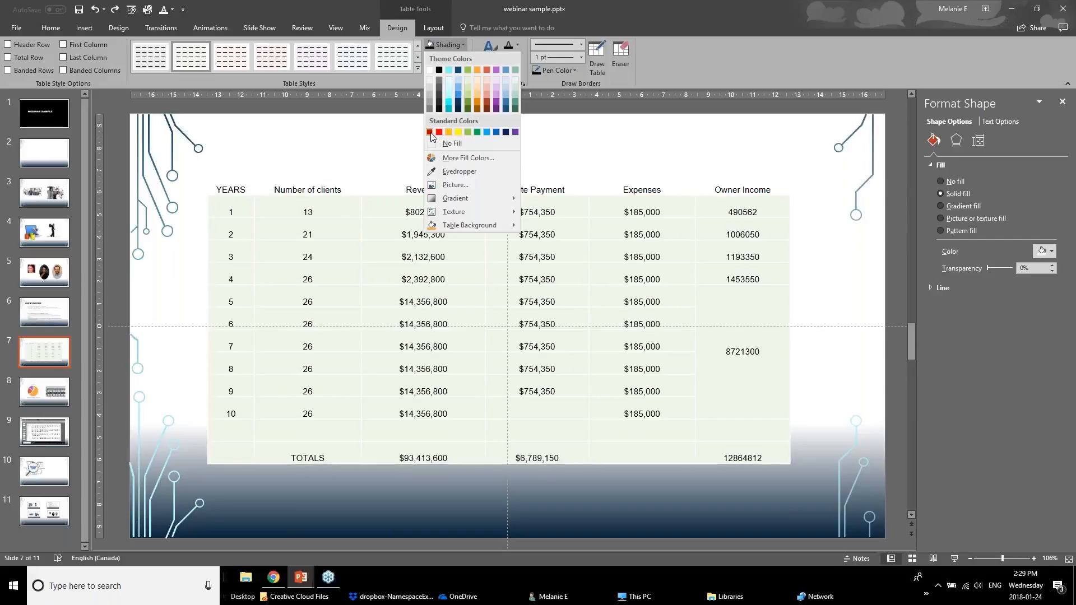
click(430, 132)
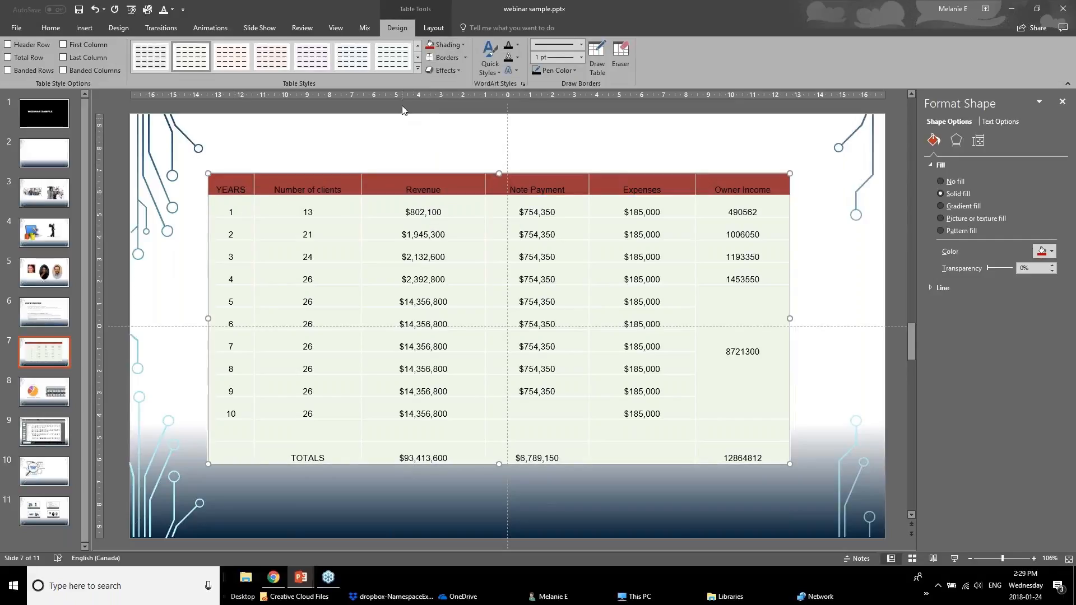
click(518, 46)
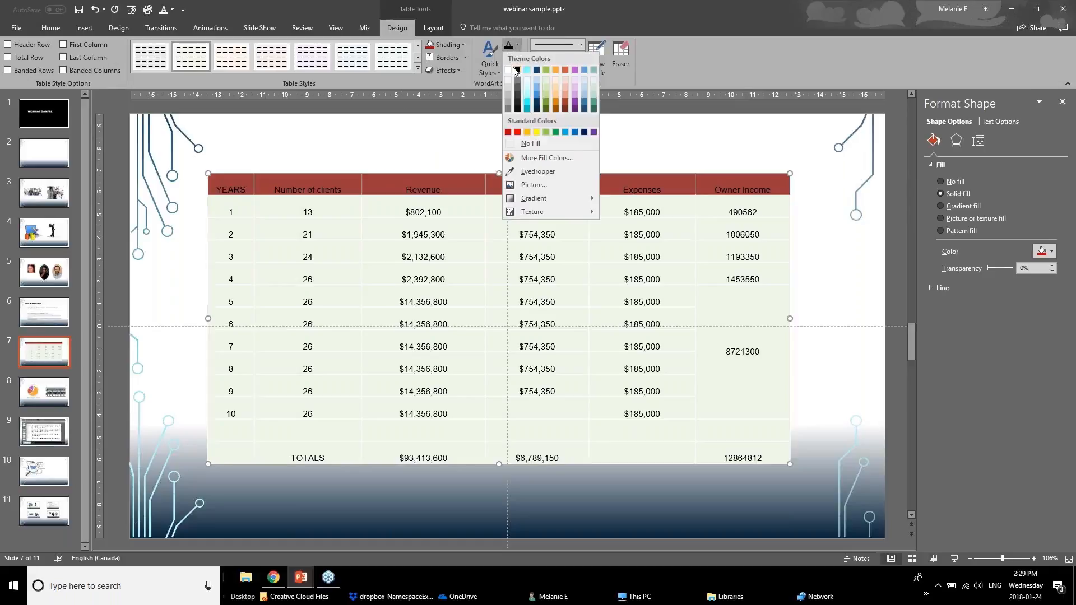
click(508, 70)
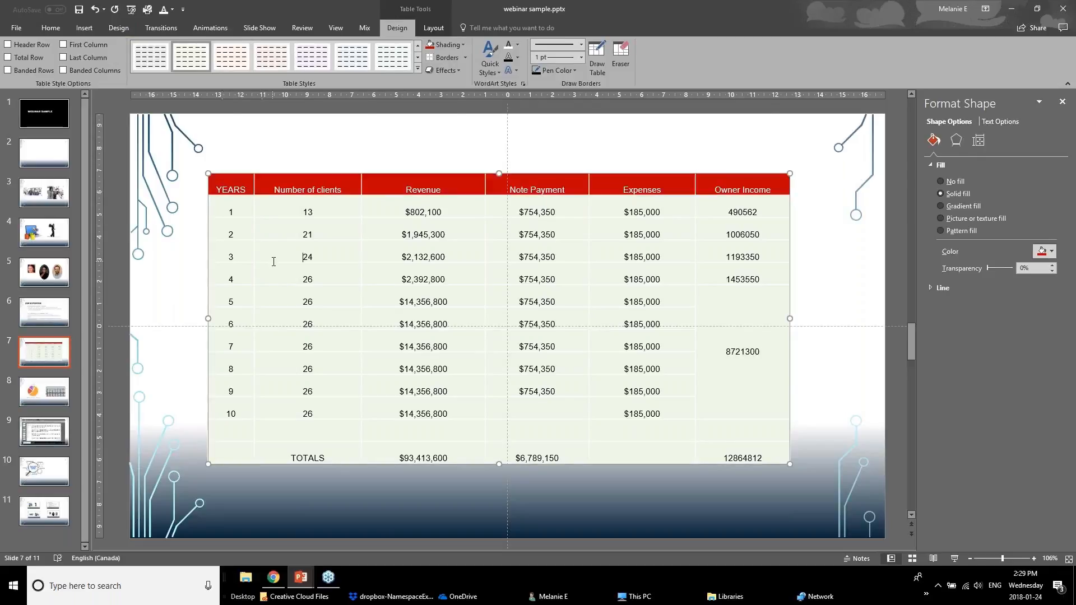
- Select the whole table and set the border pen color to gray
drag(232, 190, 734, 457)
click(465, 58)
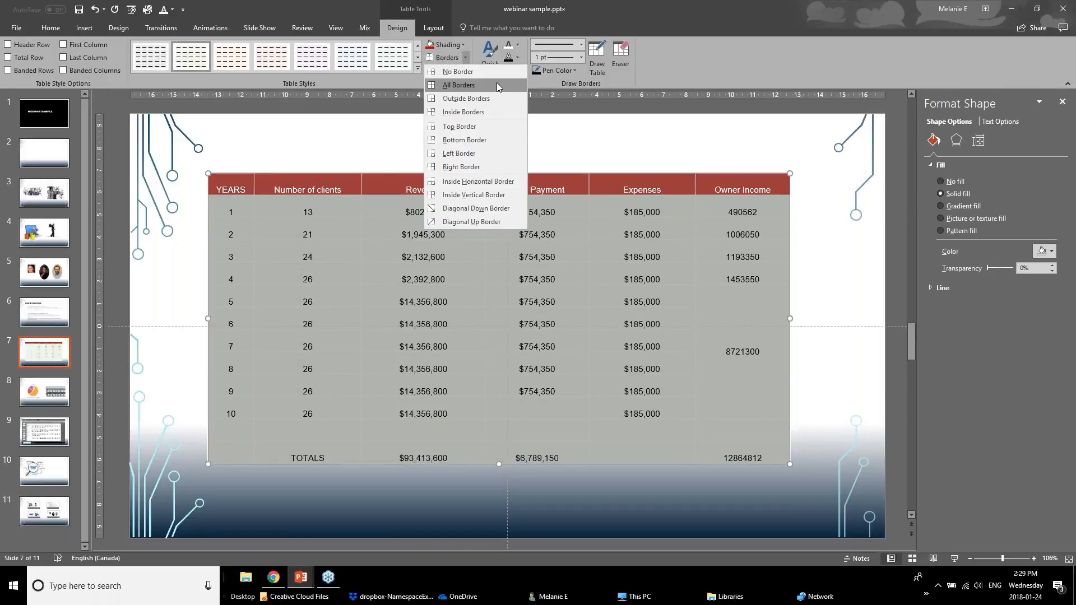
click(583, 59)
click(580, 59)
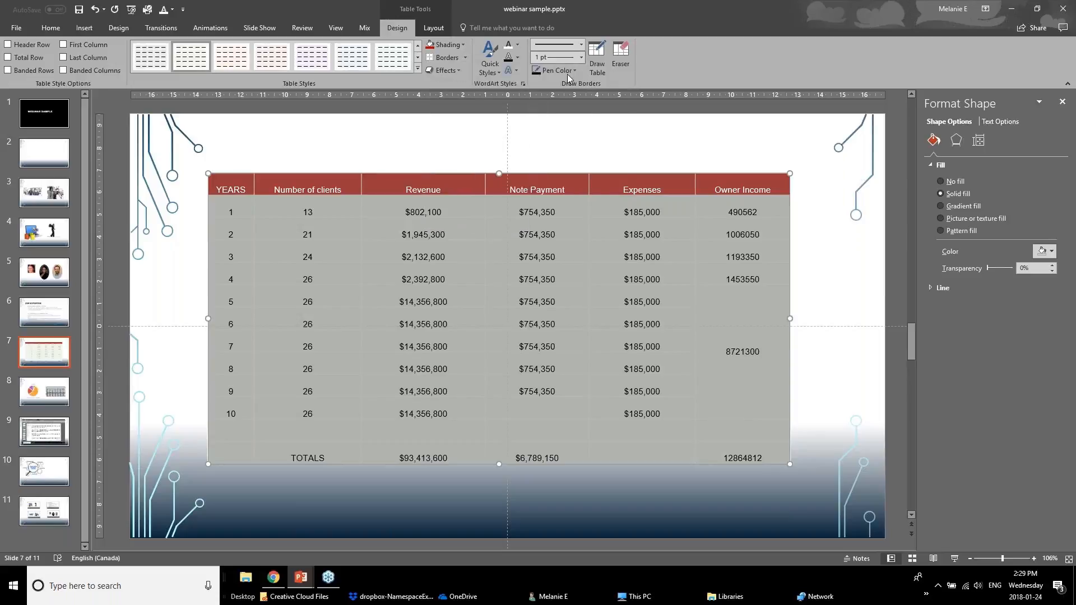
click(568, 73)
click(536, 113)
click(563, 71)
click(536, 119)
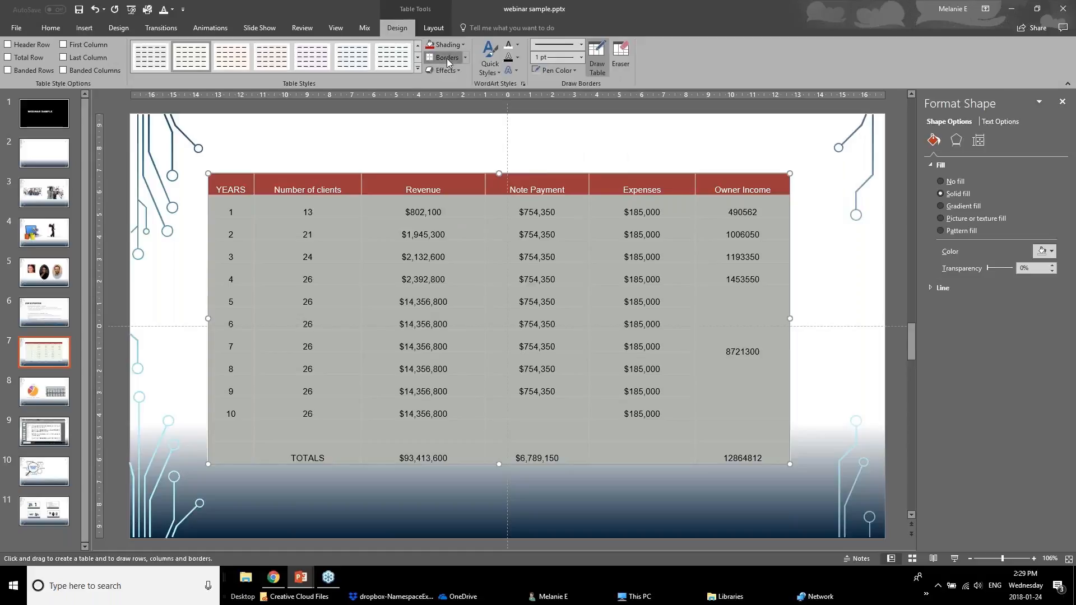
- Apply All Borders to the table cells below the header row
click(446, 58)
click(423, 170)
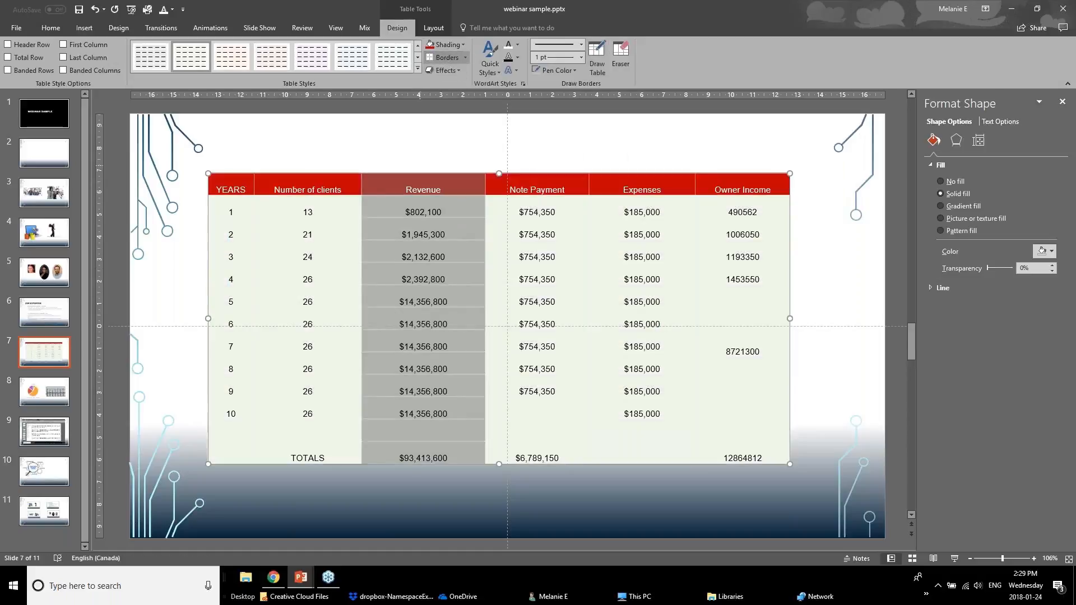
click(163, 314)
drag(235, 208, 779, 457)
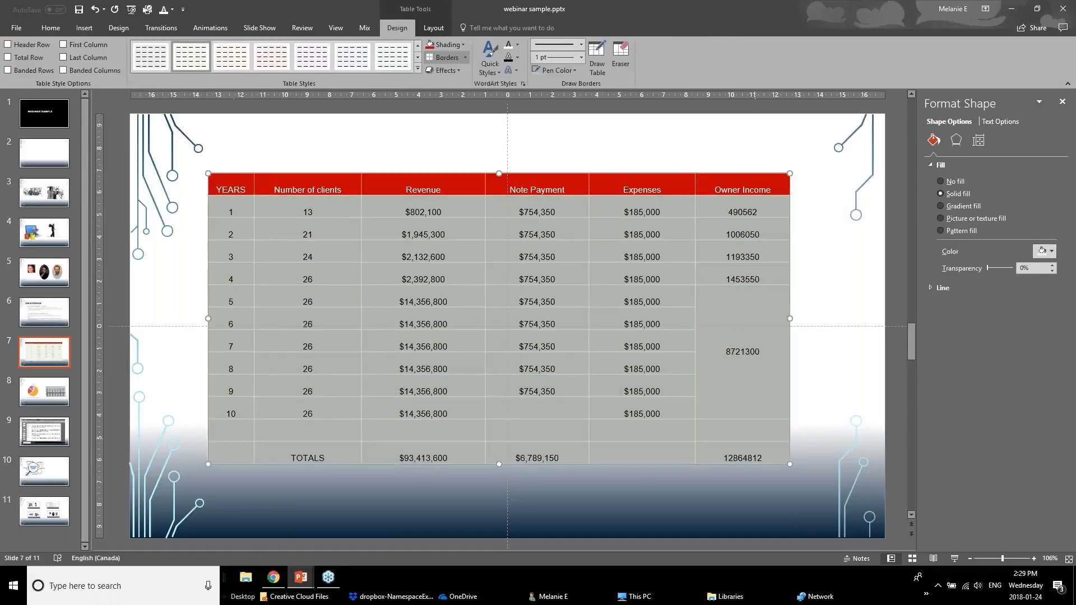
click(464, 58)
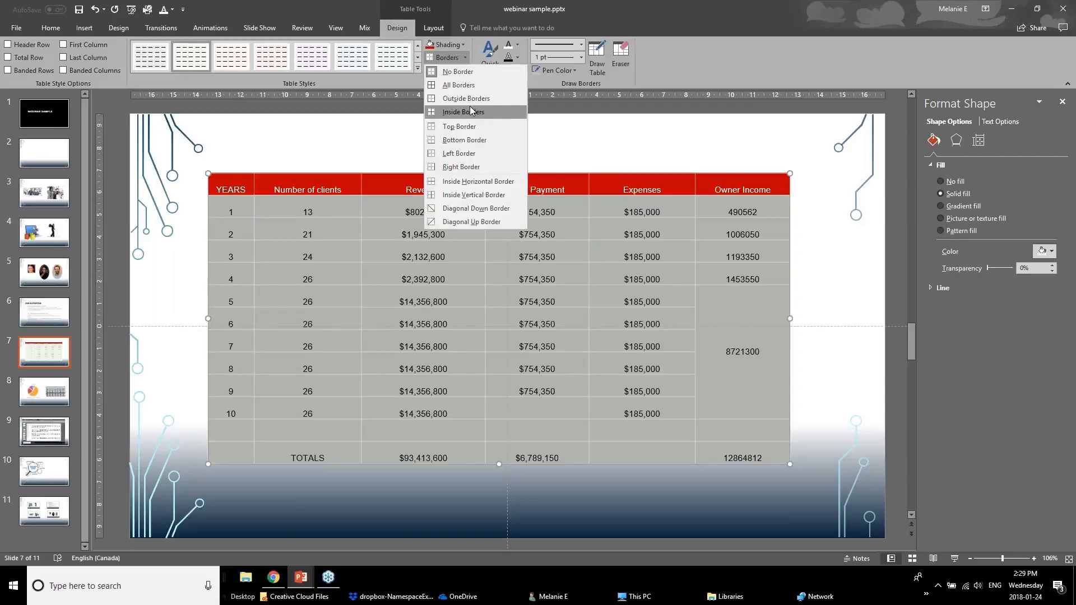
click(451, 84)
click(194, 294)
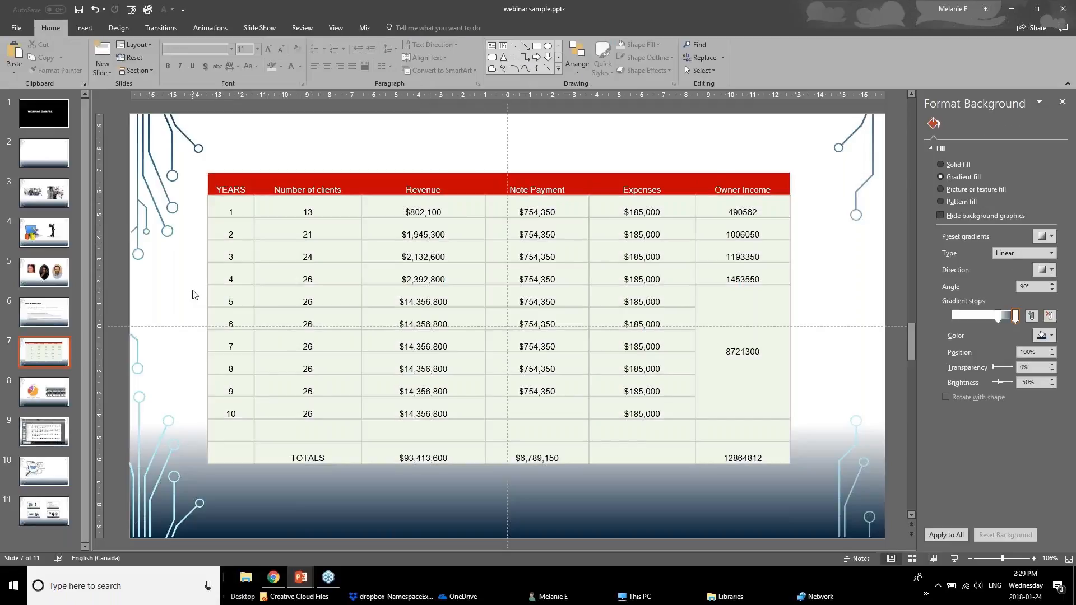
- Center the text vertically in every cell of the table
drag(228, 210, 754, 250)
click(741, 299)
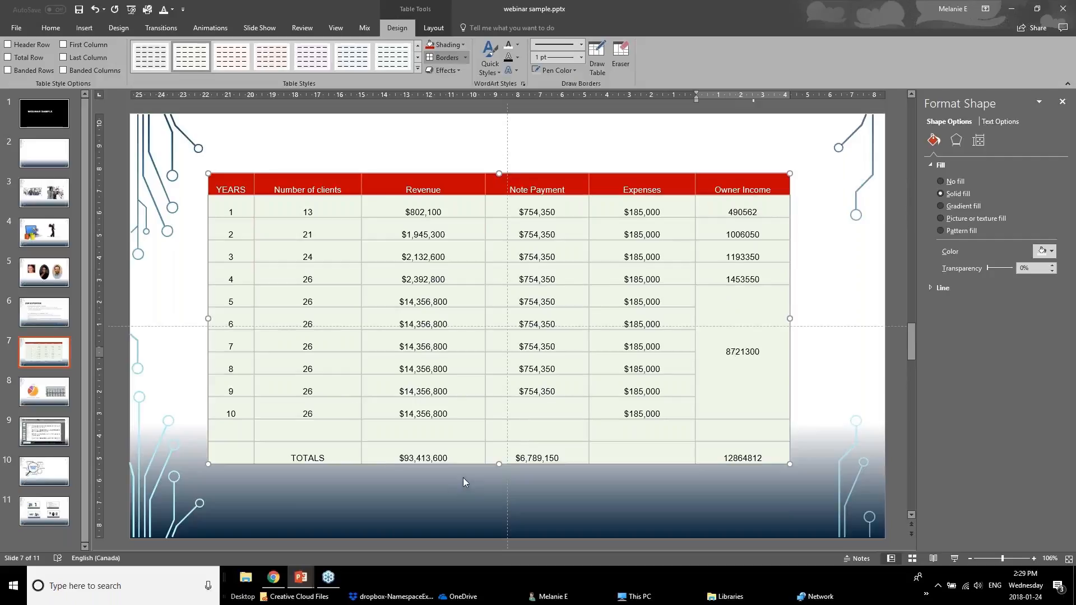
click(235, 206)
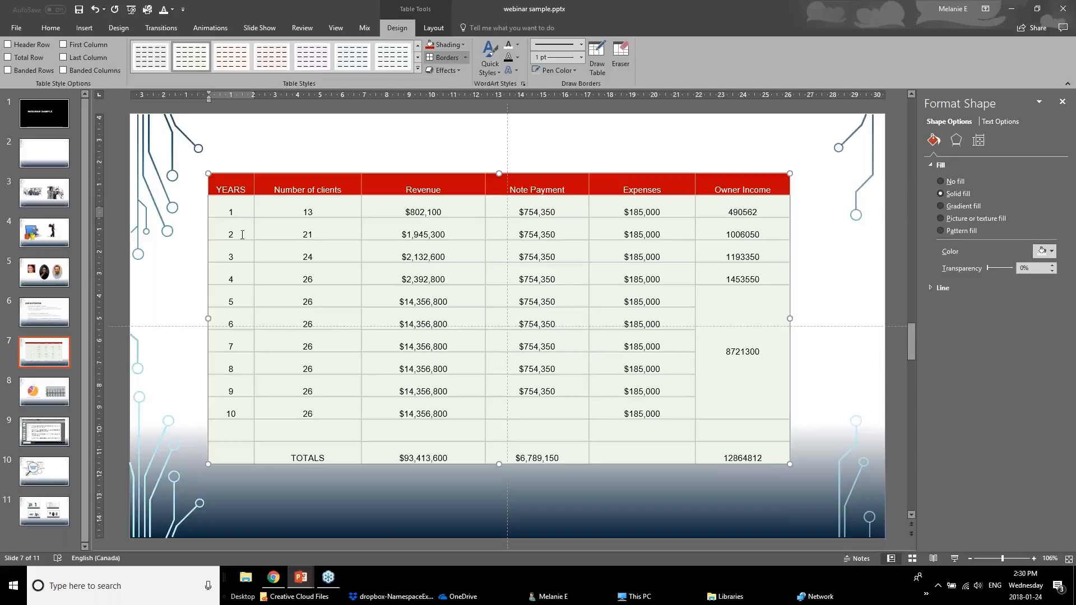
click(433, 27)
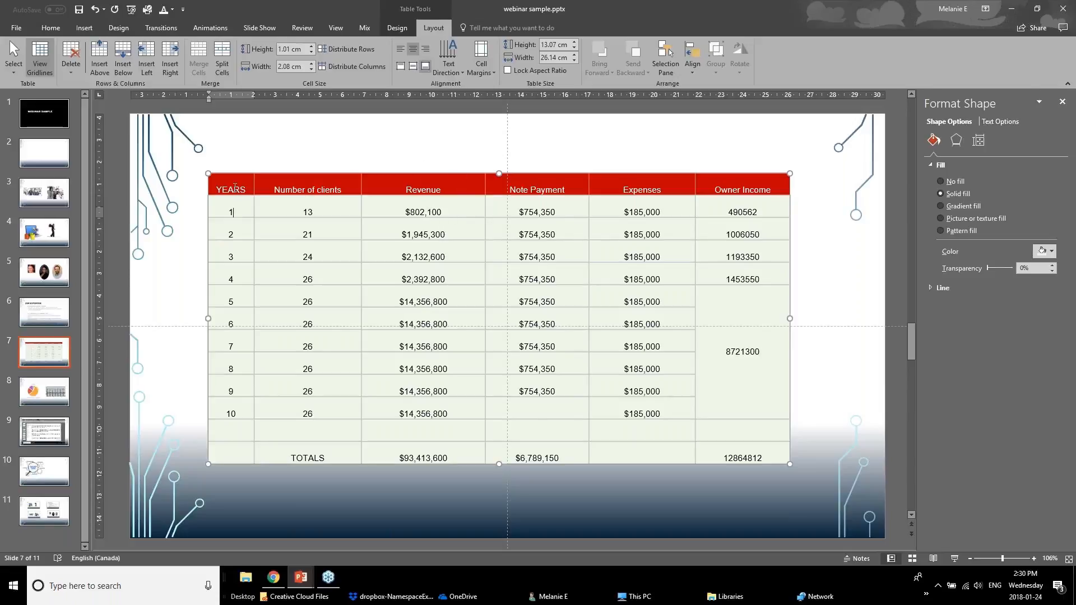
click(245, 173)
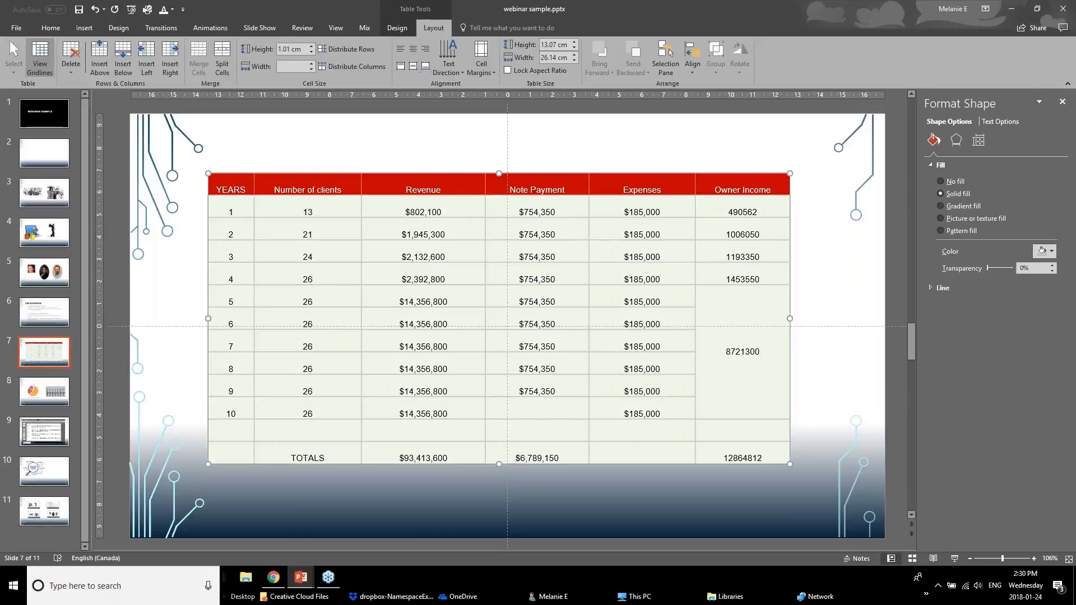
click(413, 67)
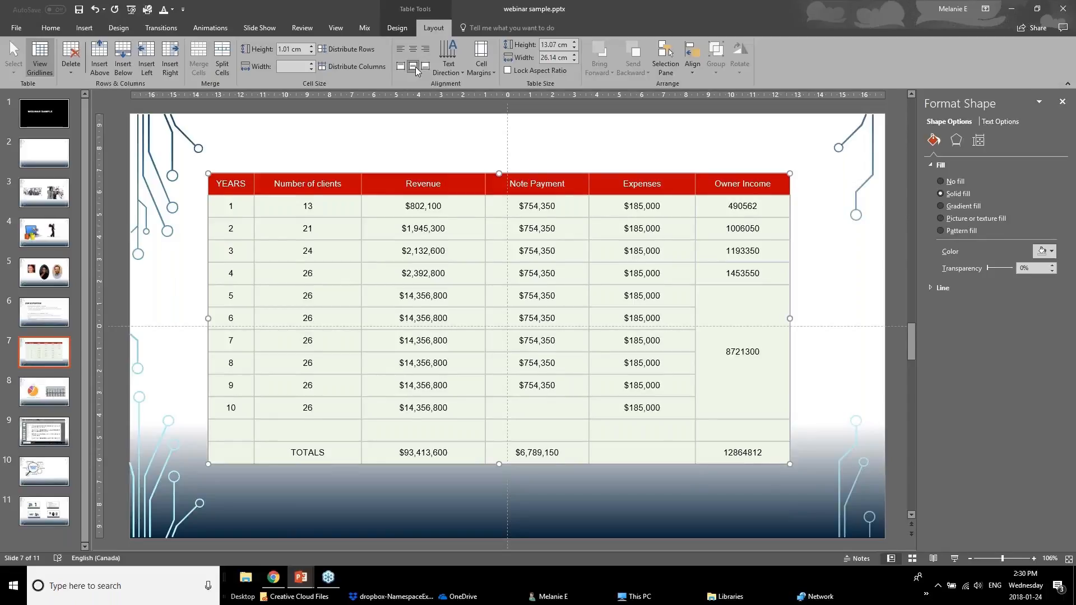
- Try left and right alignment on the whole table's text and return it to horizontally centered
click(396, 54)
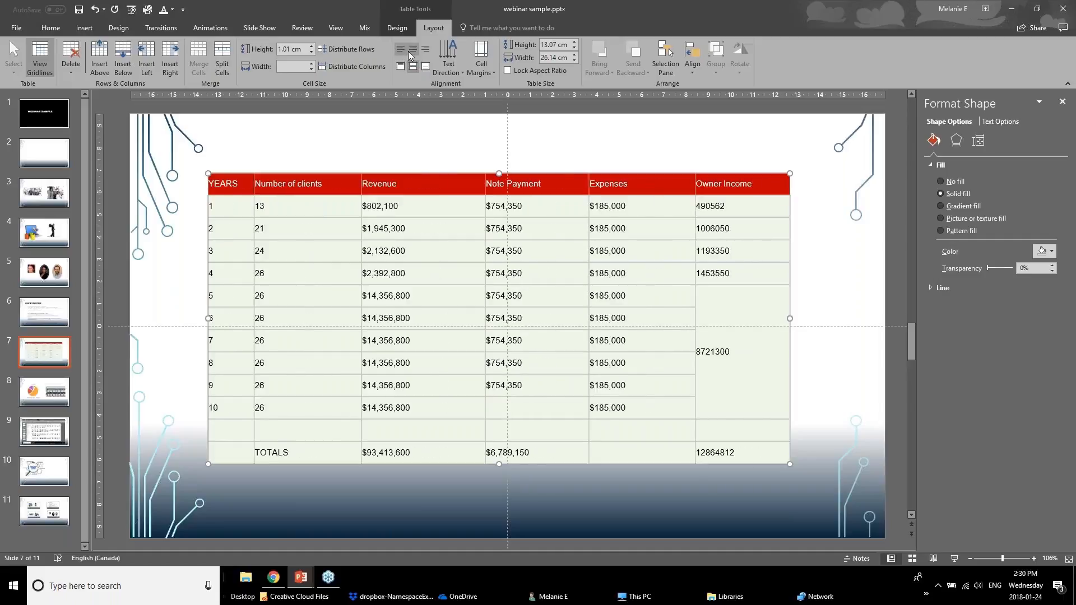
click(409, 50)
click(429, 49)
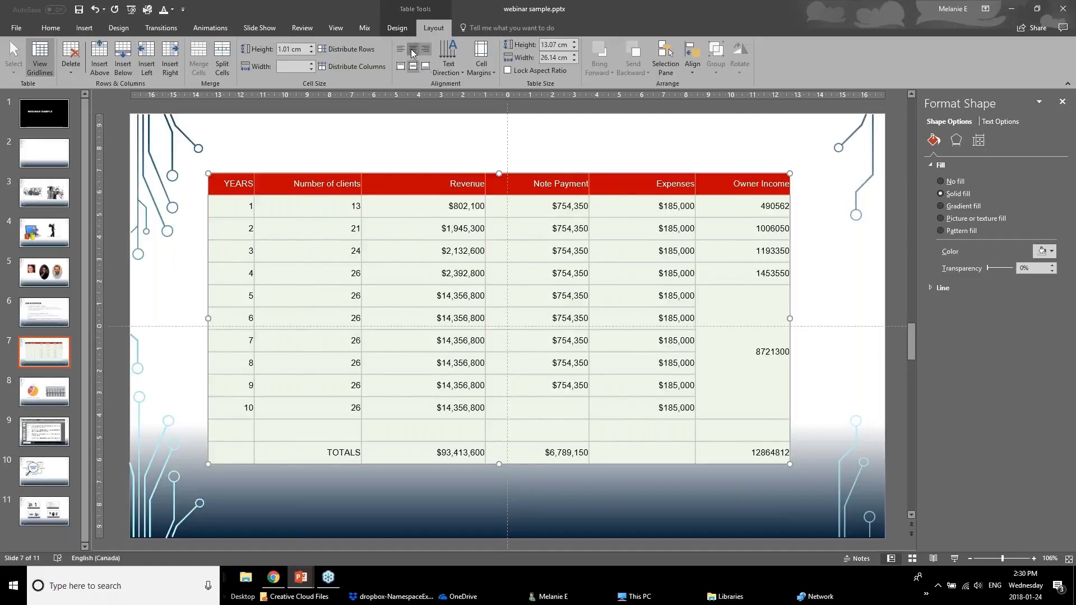
click(411, 48)
click(303, 250)
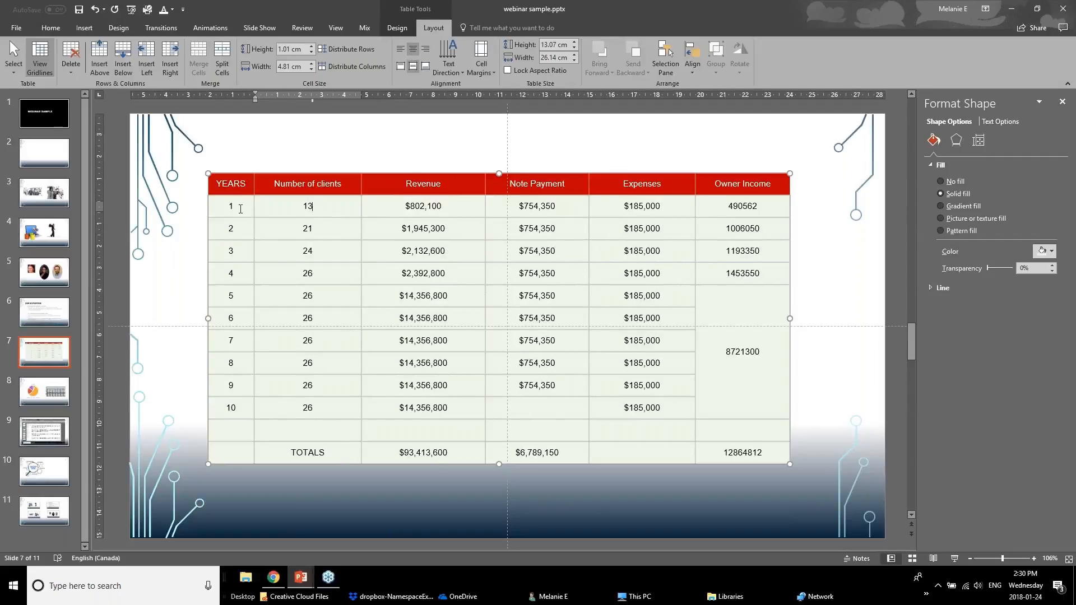
- Try rotating the year numbers in the YEARS column by 90° and return them to horizontal text
drag(233, 208, 214, 436)
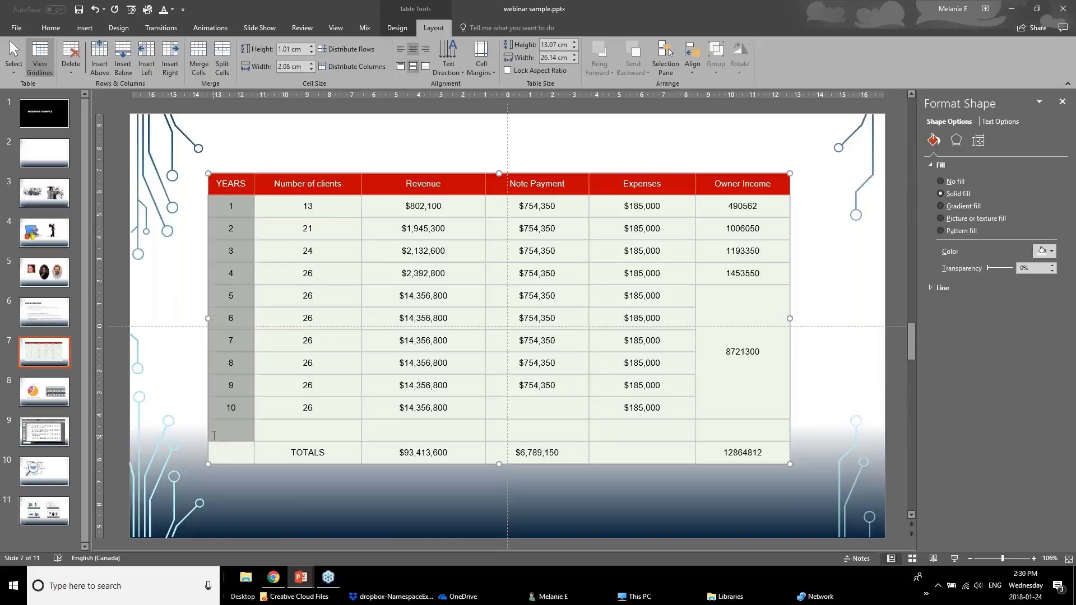
click(450, 70)
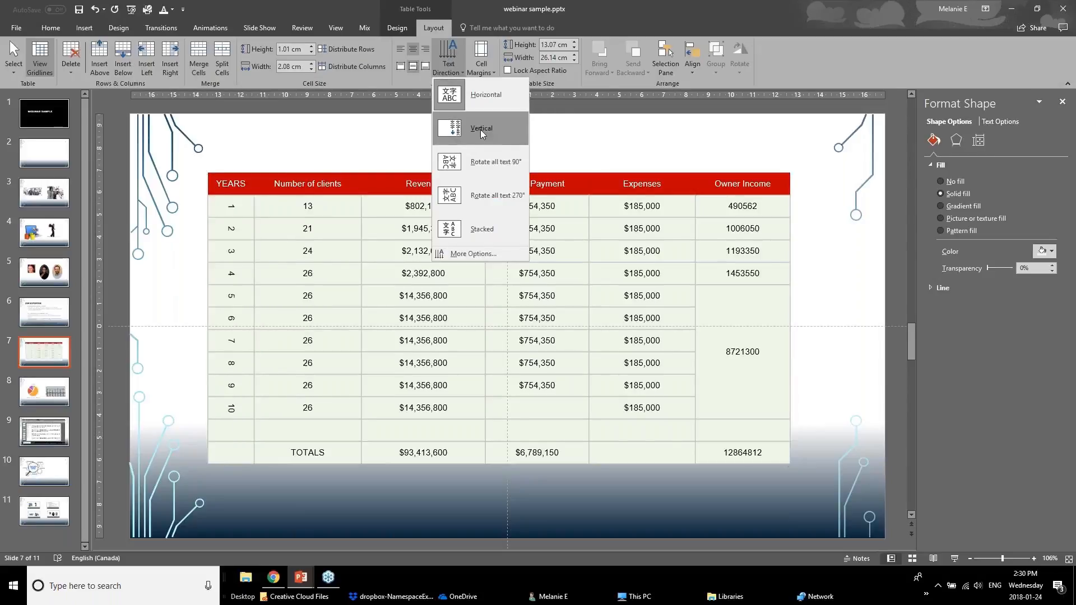
click(479, 163)
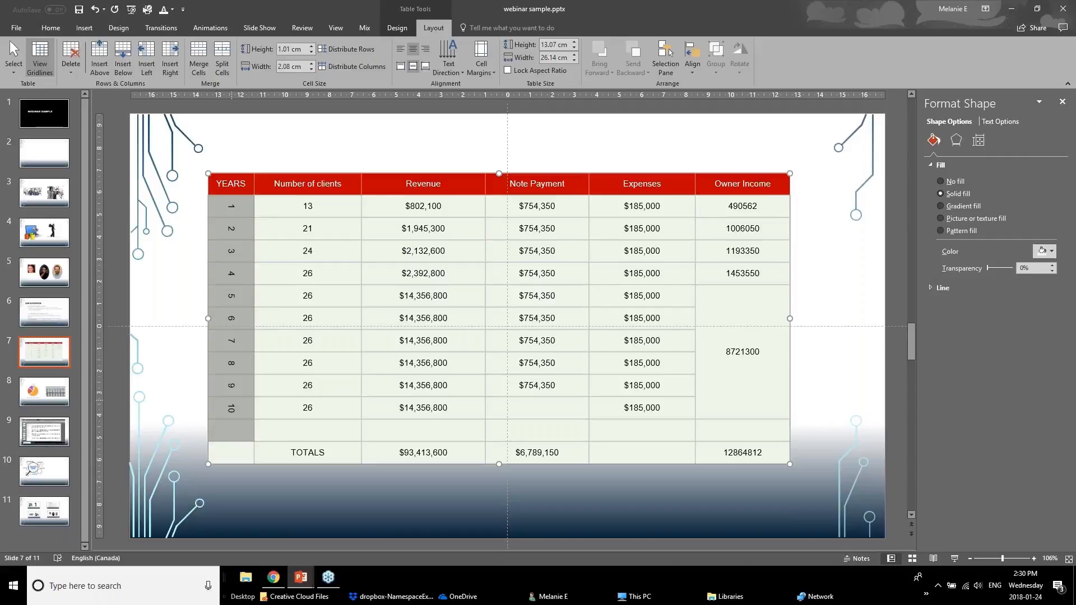
click(448, 62)
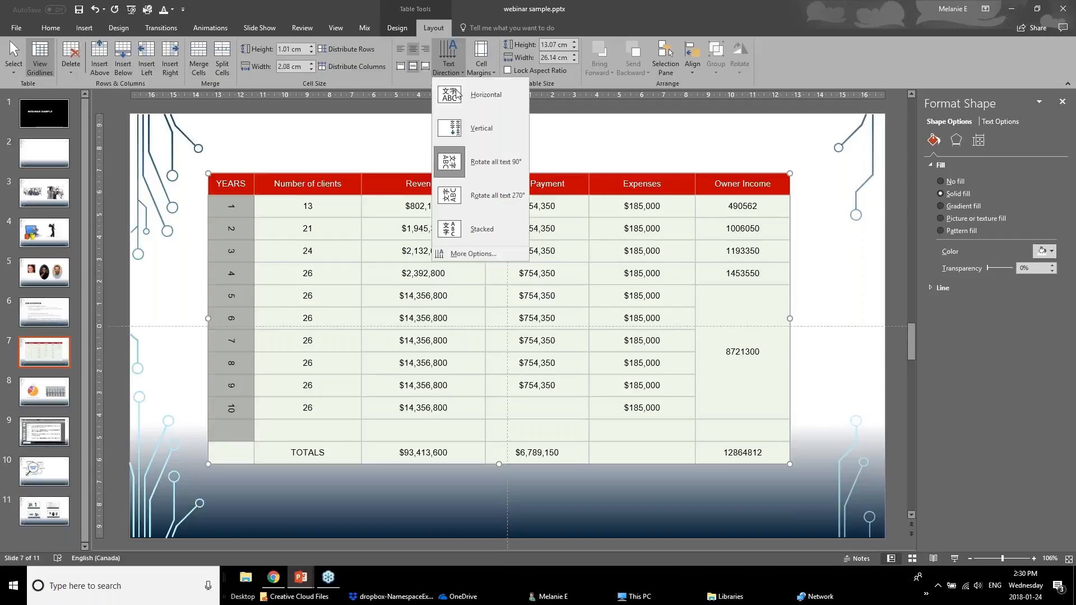
click(465, 100)
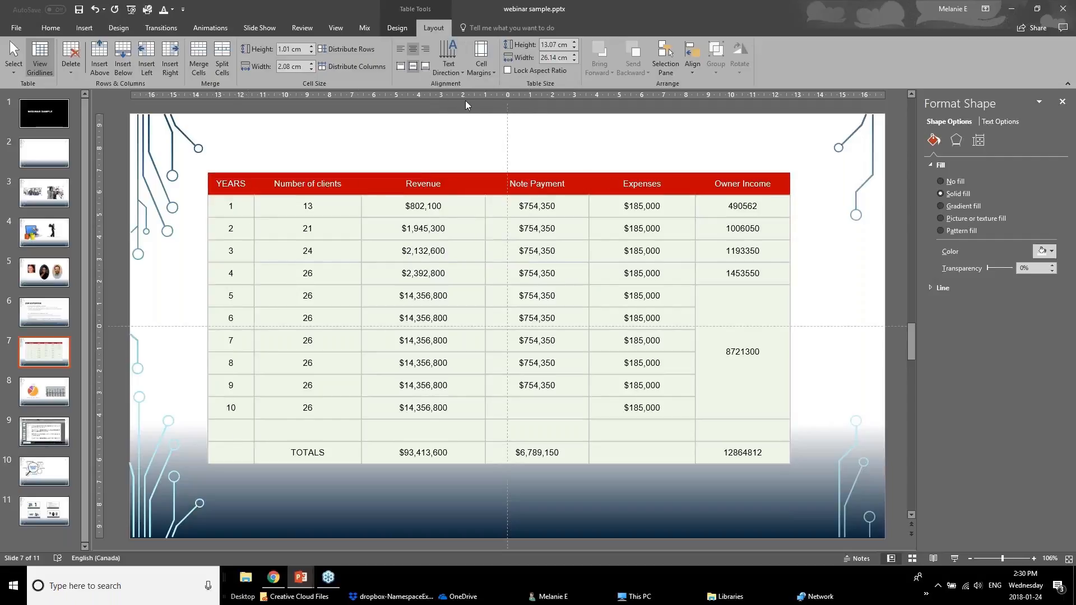
- Set the cell margins of the entire table to Narrow
click(230, 206)
click(480, 66)
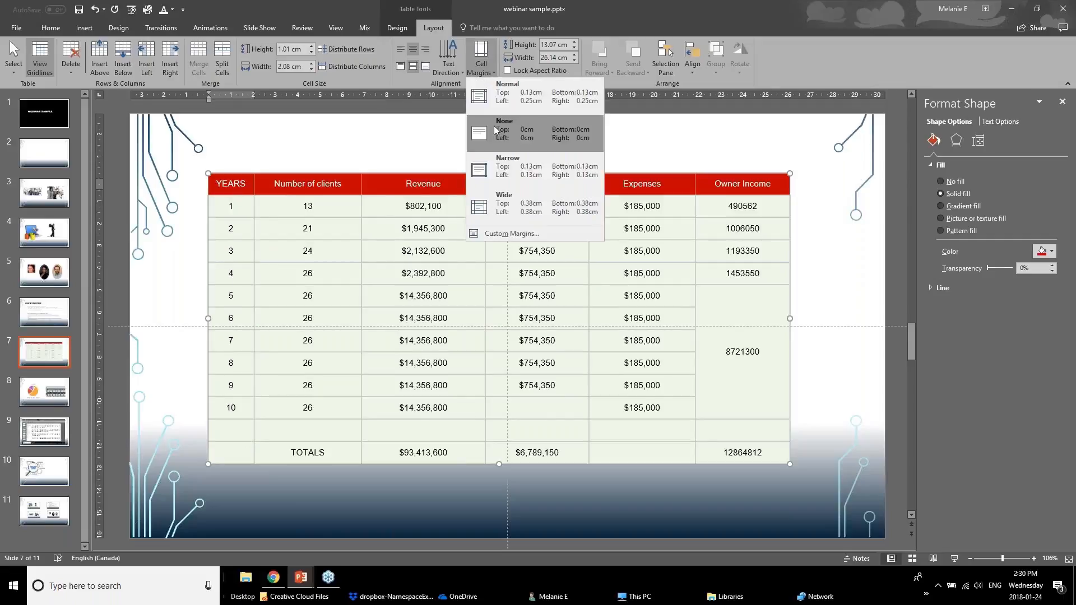
click(263, 231)
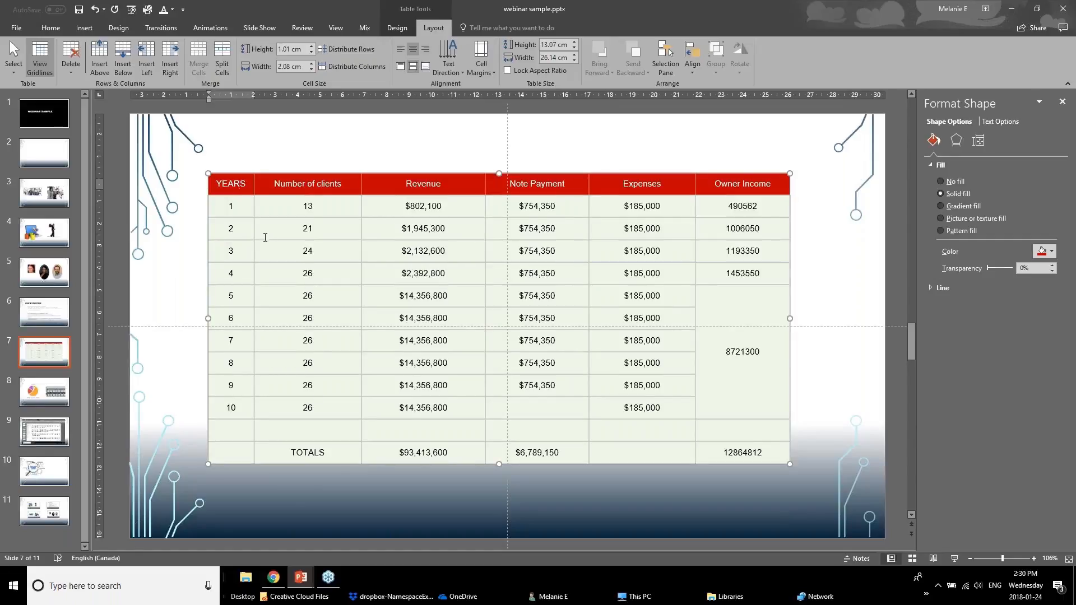
click(300, 208)
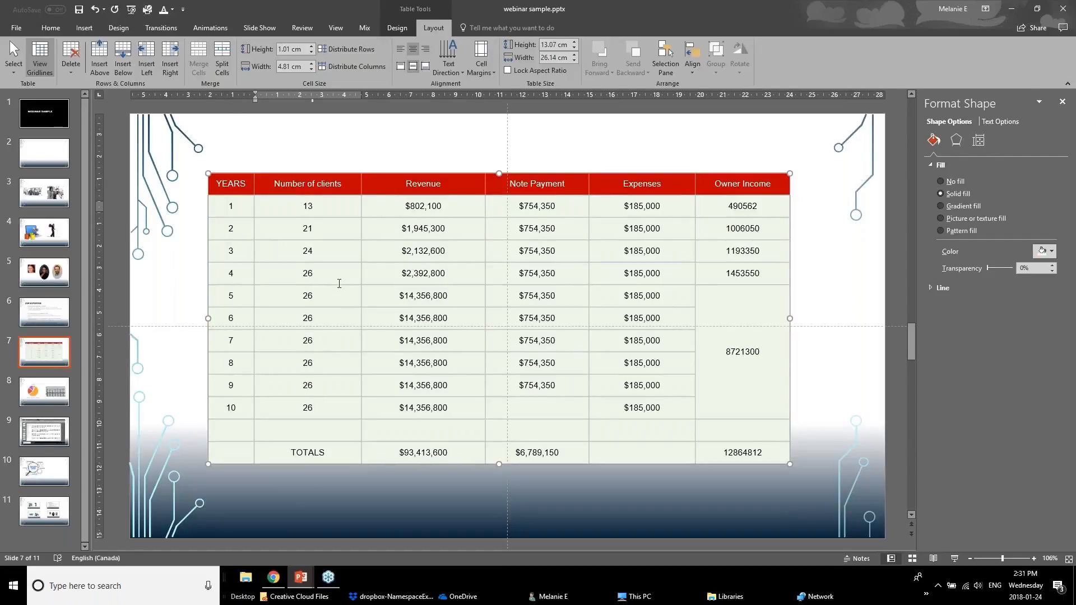
drag(250, 189, 766, 453)
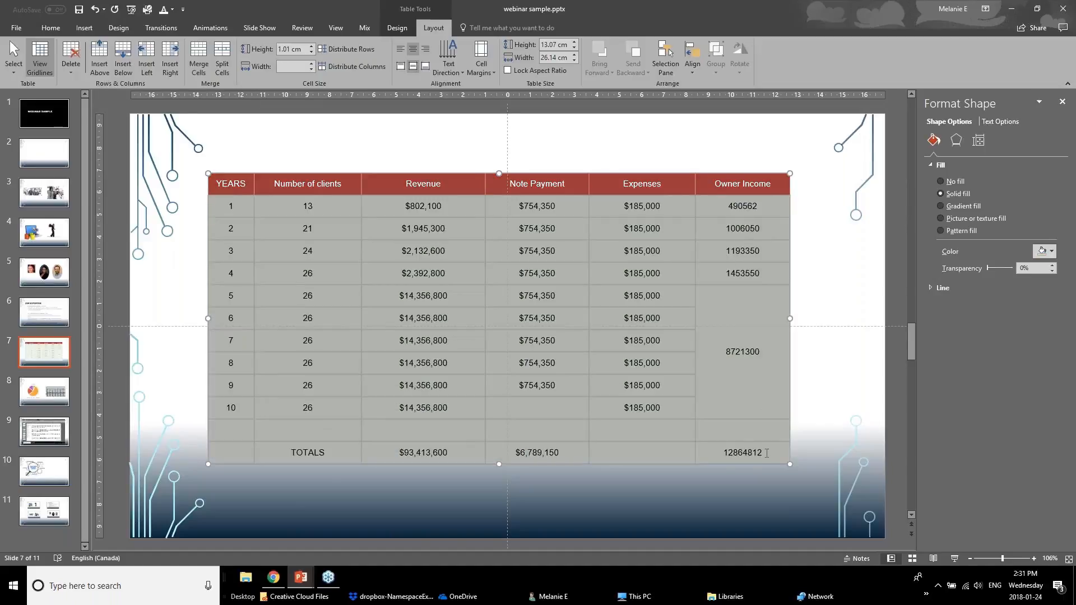
click(474, 68)
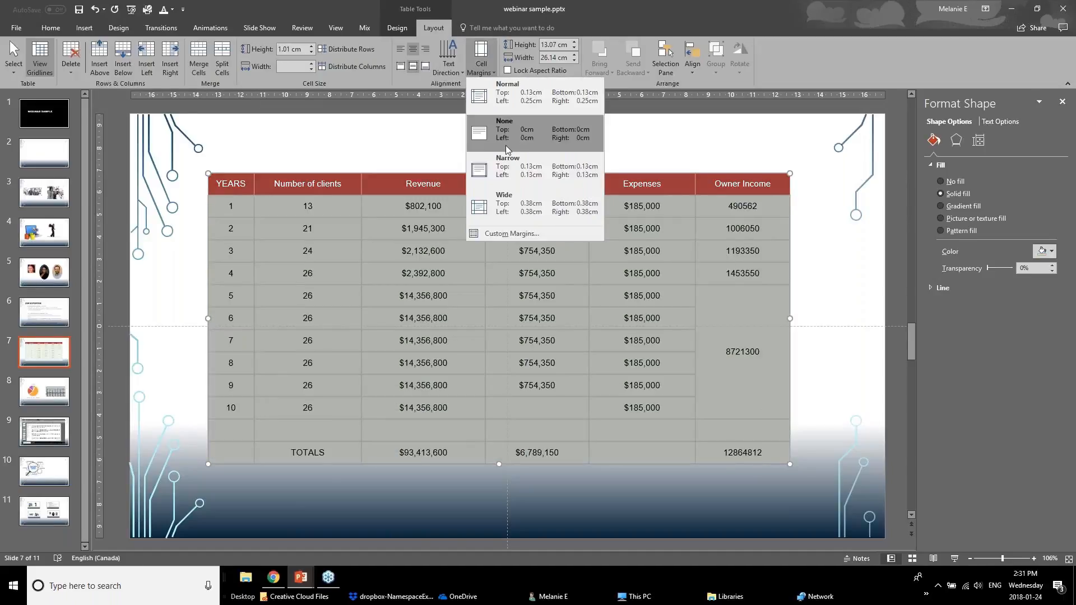
click(517, 182)
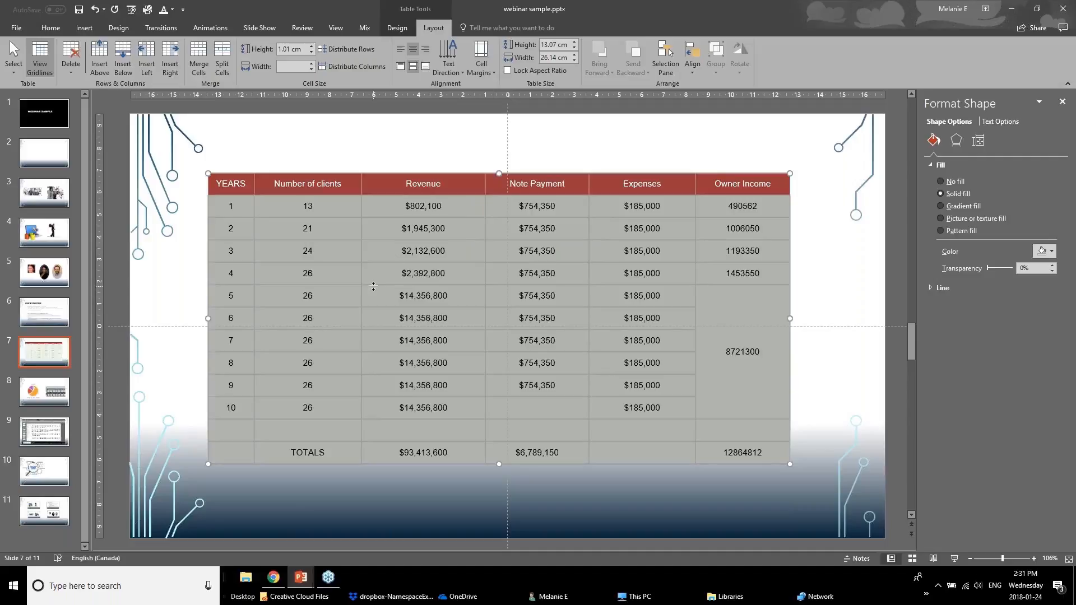
click(437, 206)
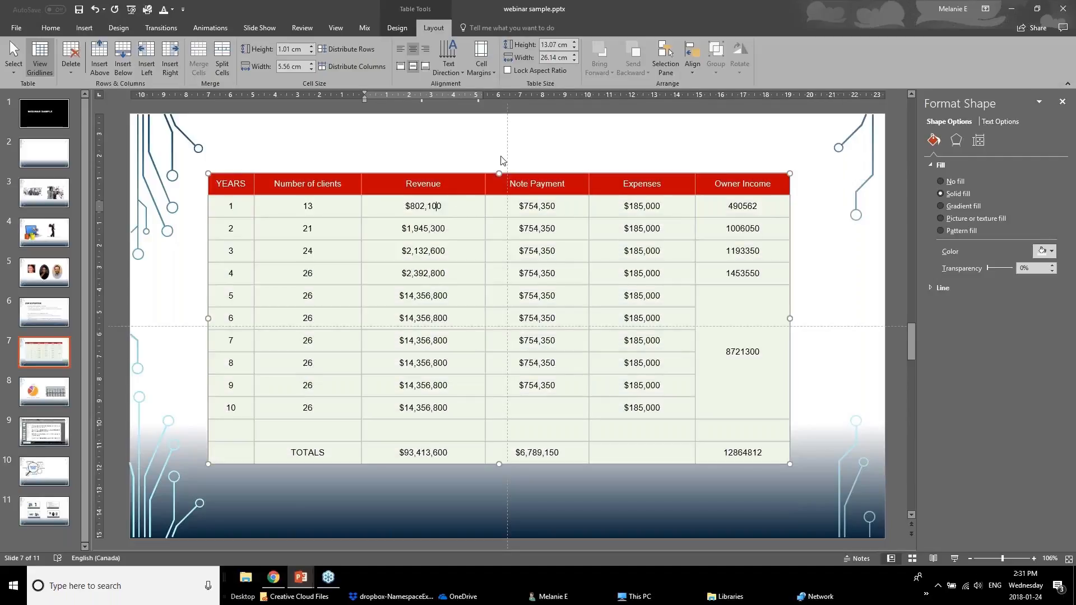
- Open the text box options in the formatting settings for slide 7's whole table
click(443, 175)
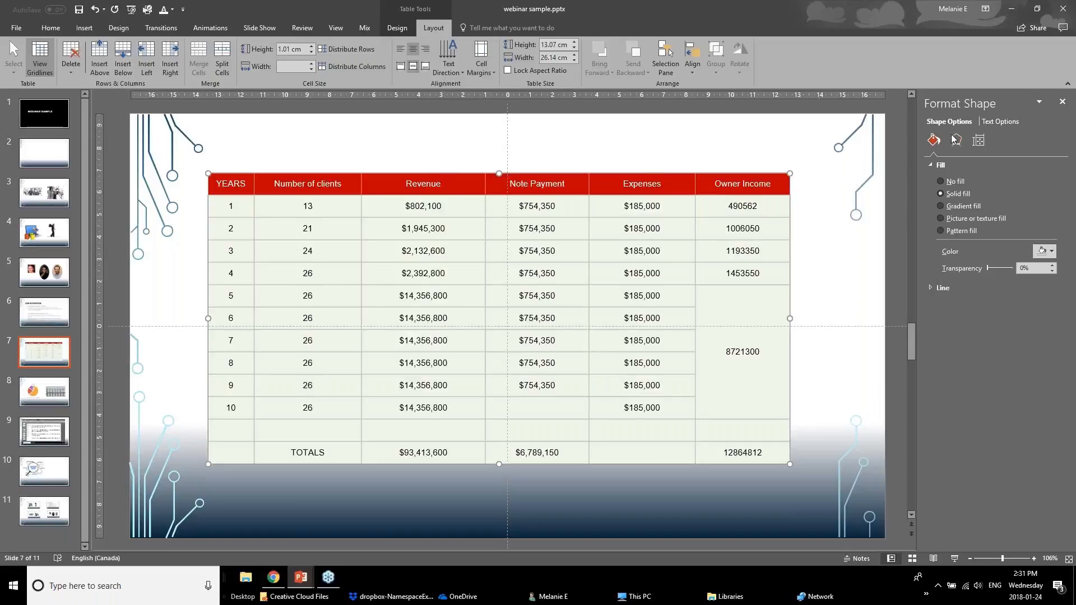
right_click(727, 173)
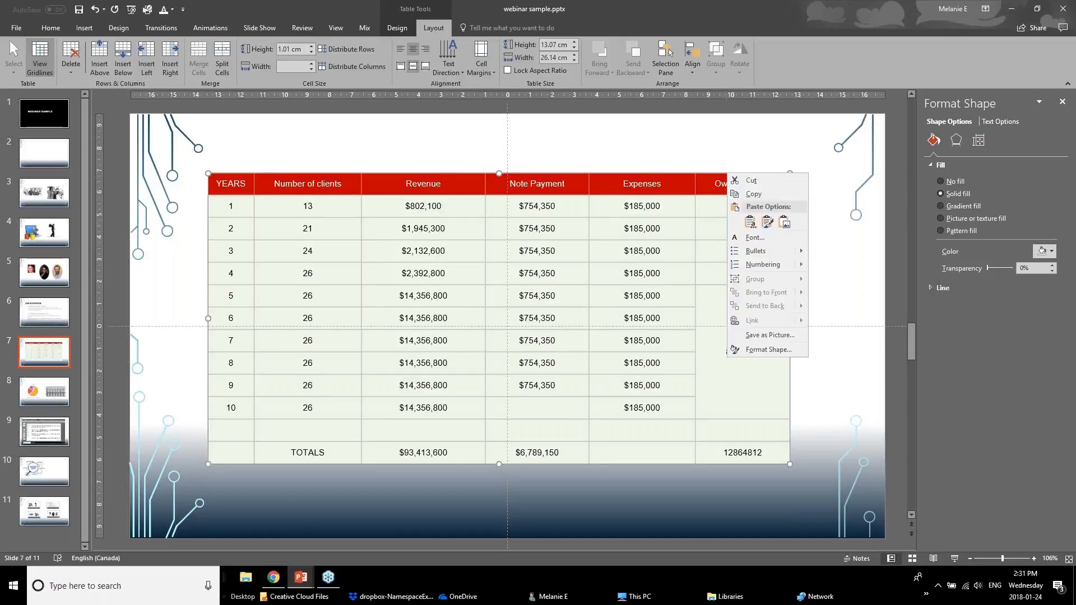
click(754, 353)
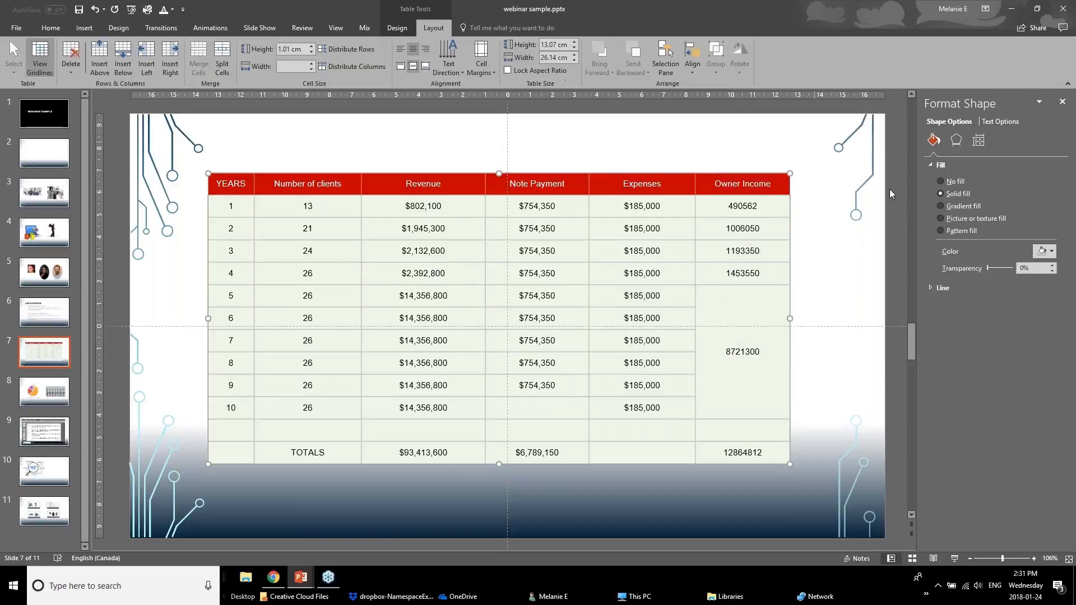
click(997, 122)
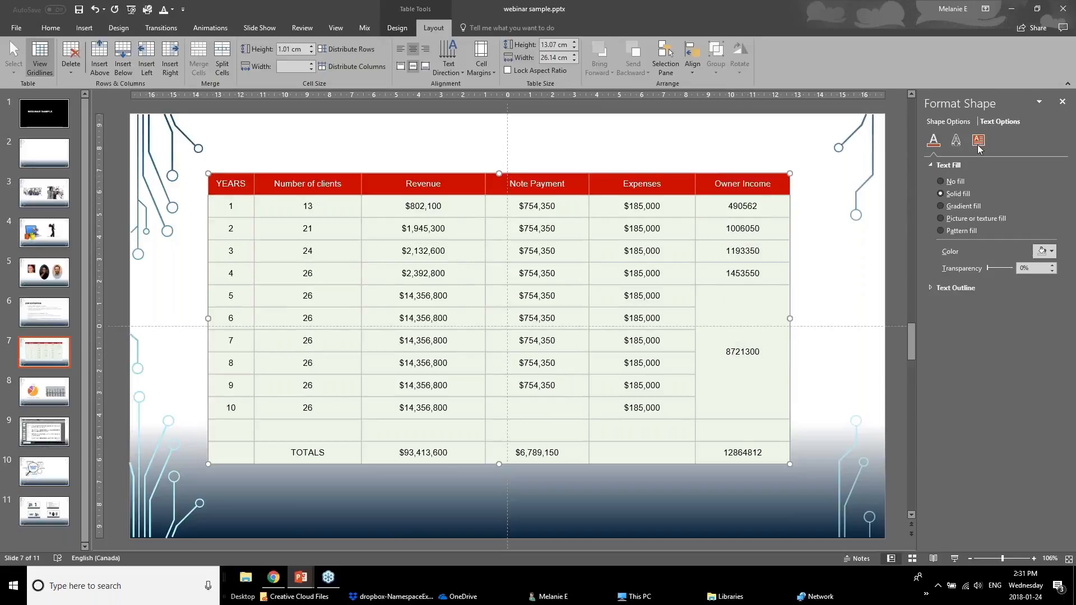
click(978, 143)
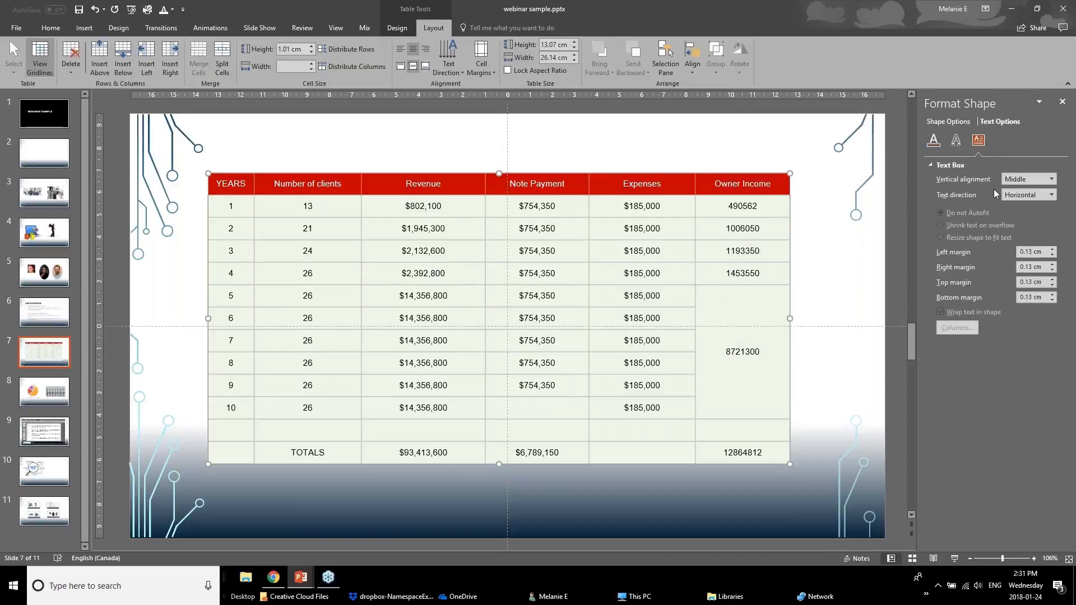
click(603, 229)
click(622, 294)
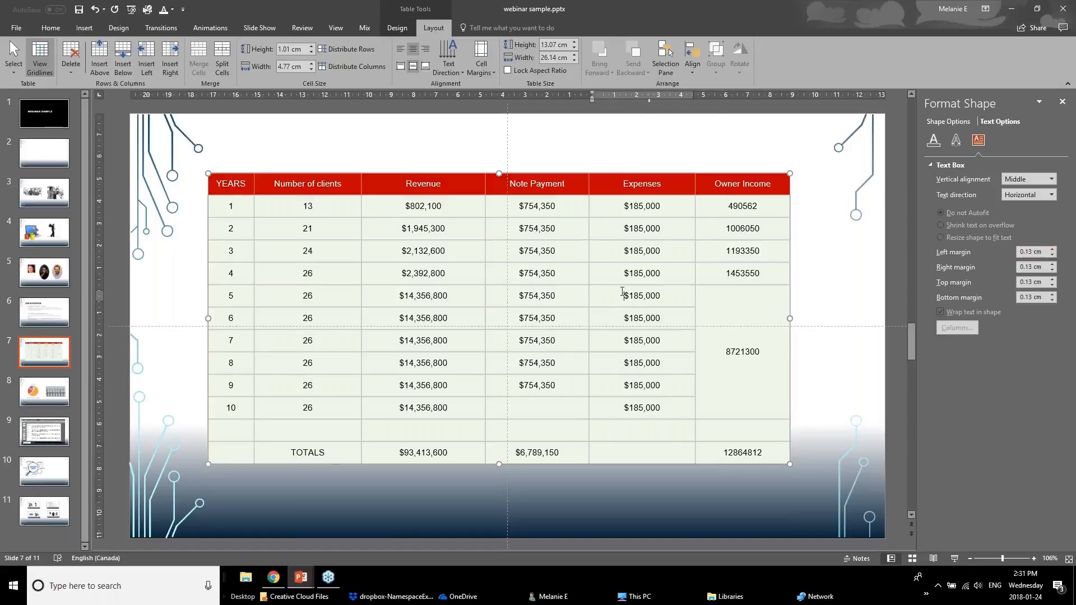
drag(714, 306, 726, 418)
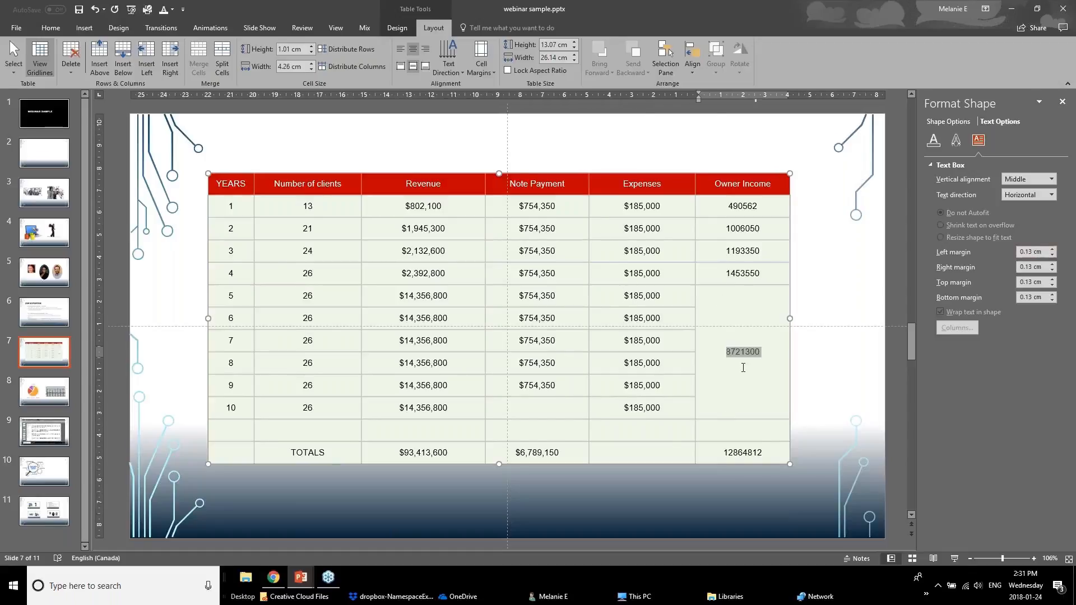
click(743, 410)
drag(741, 451, 242, 458)
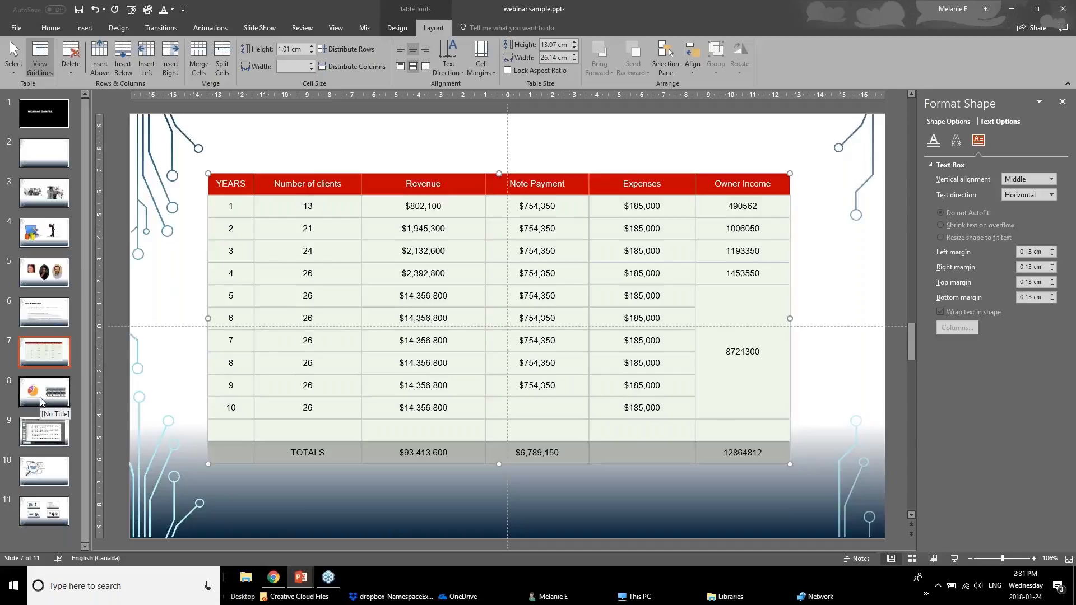
- Switch to the Powerpoint Webinar January 2018 v1 presentation and show its Better Looking Graphs slide
mouse_move(301, 577)
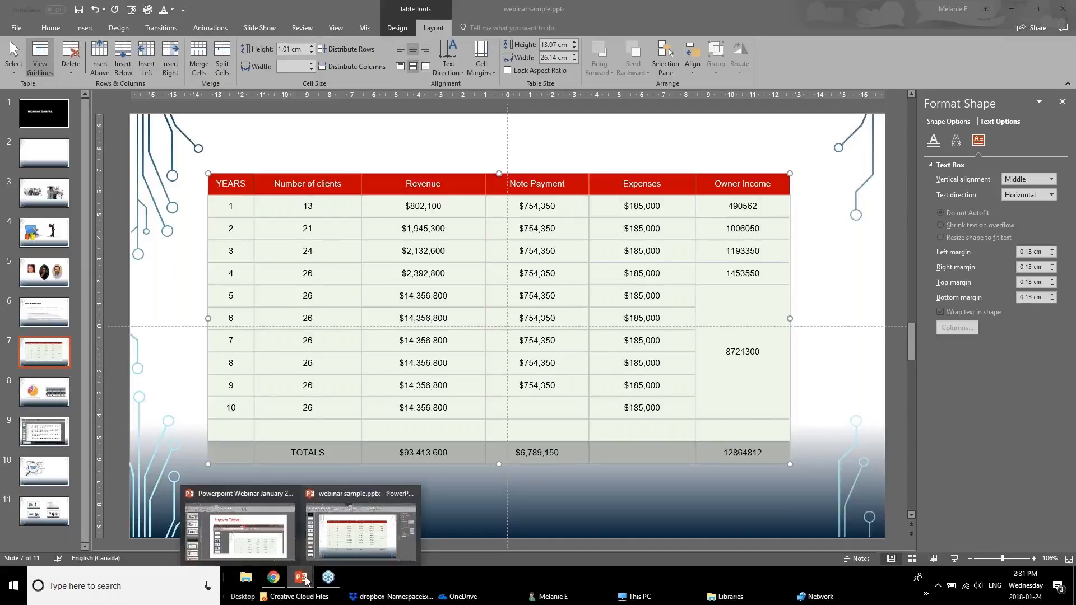
click(243, 529)
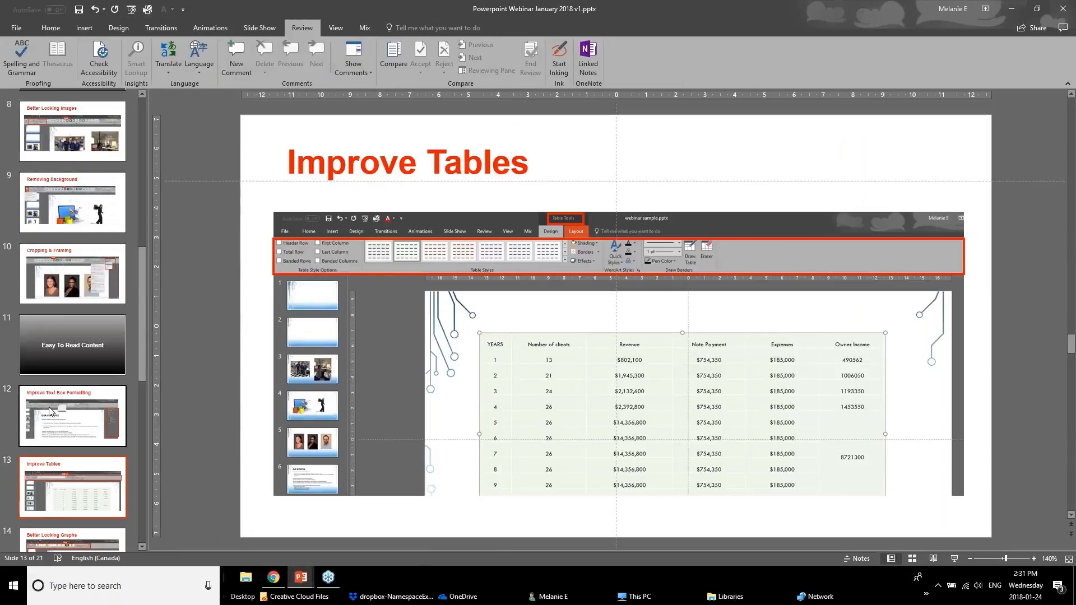
scroll(46, 446, down, 1)
click(56, 504)
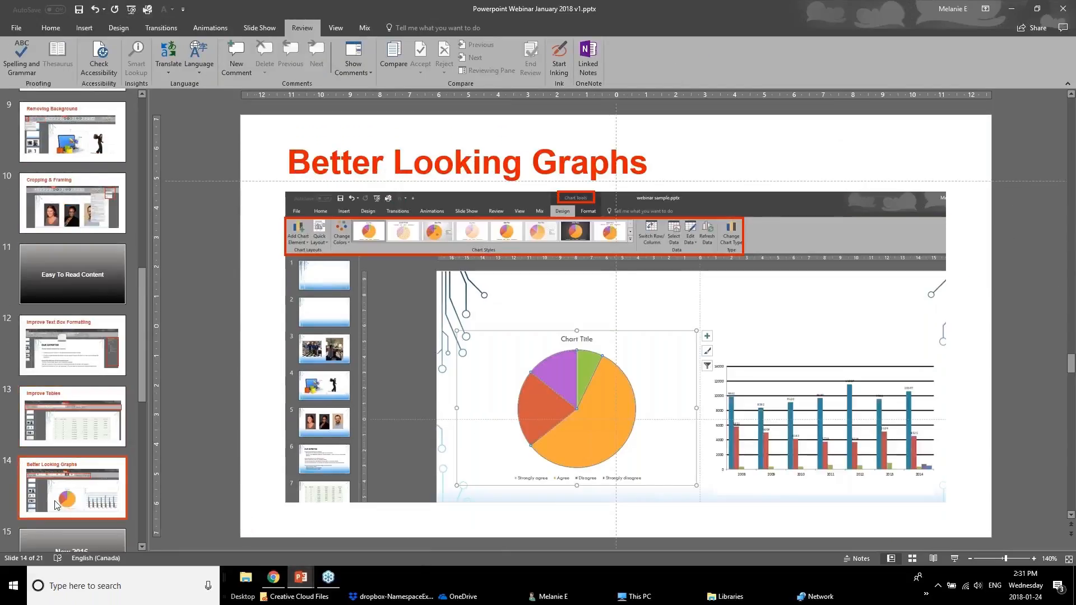
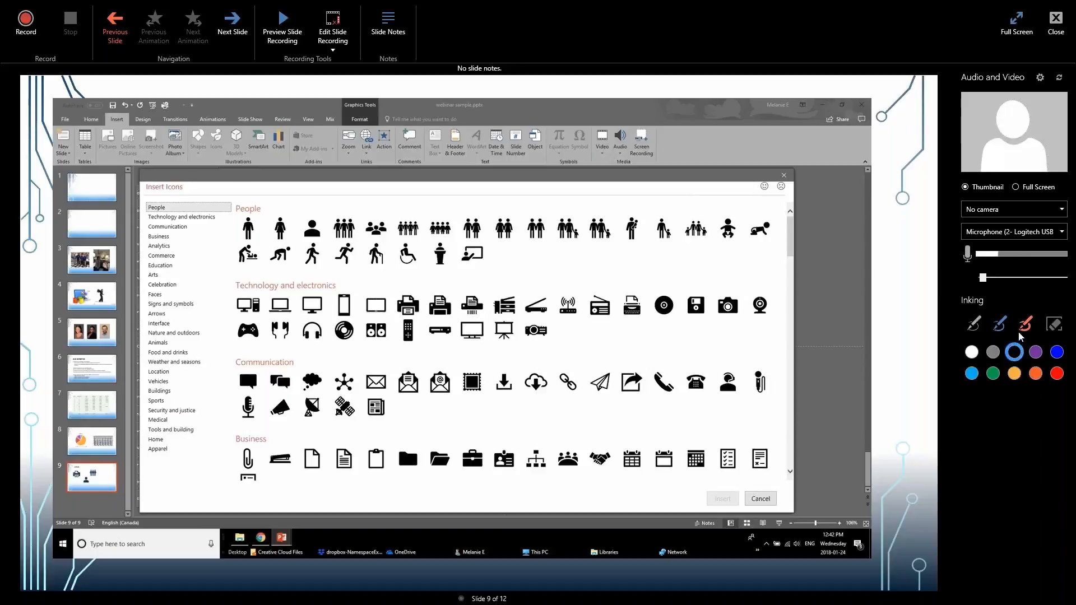
- Choose the pen with orange ink for annotating slide 9 in the slide recording view
click(1037, 371)
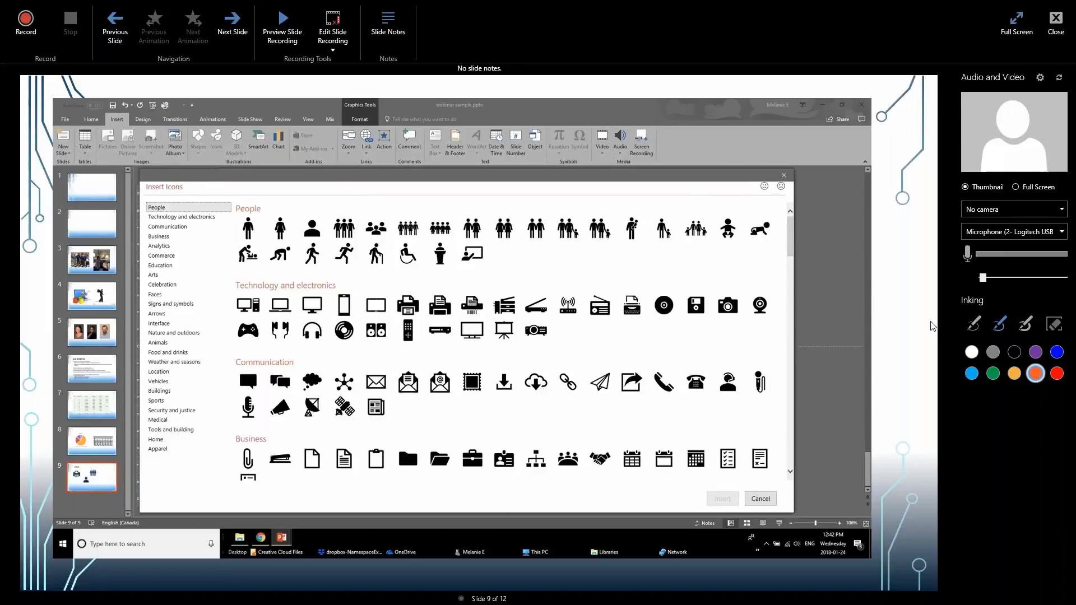
click(1036, 371)
click(974, 325)
click(1038, 379)
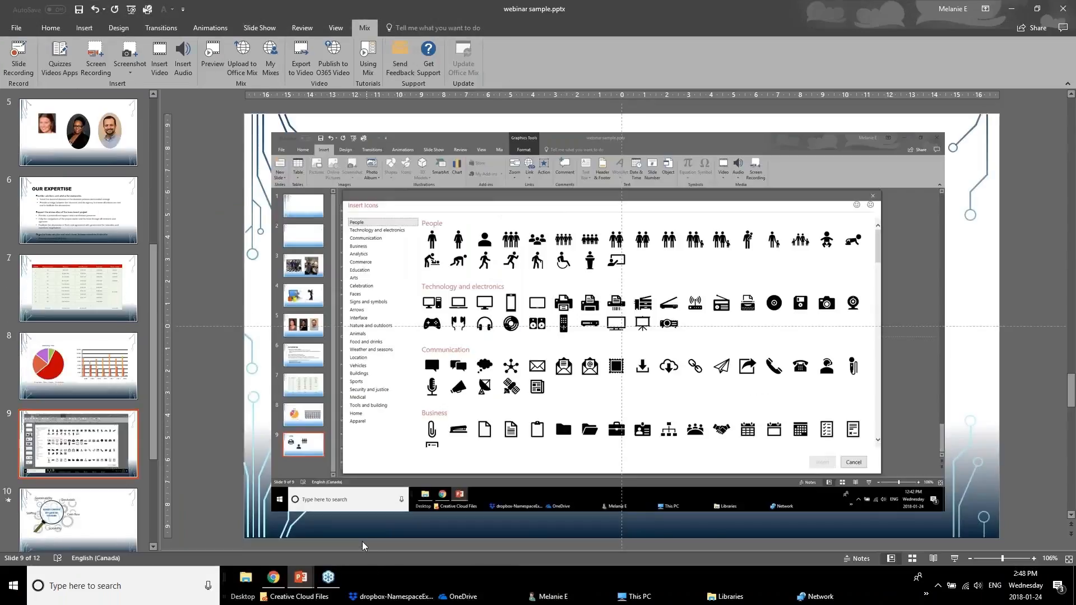
- Reveal the speaker notes area beneath slide 9
drag(378, 532, 377, 434)
click(314, 477)
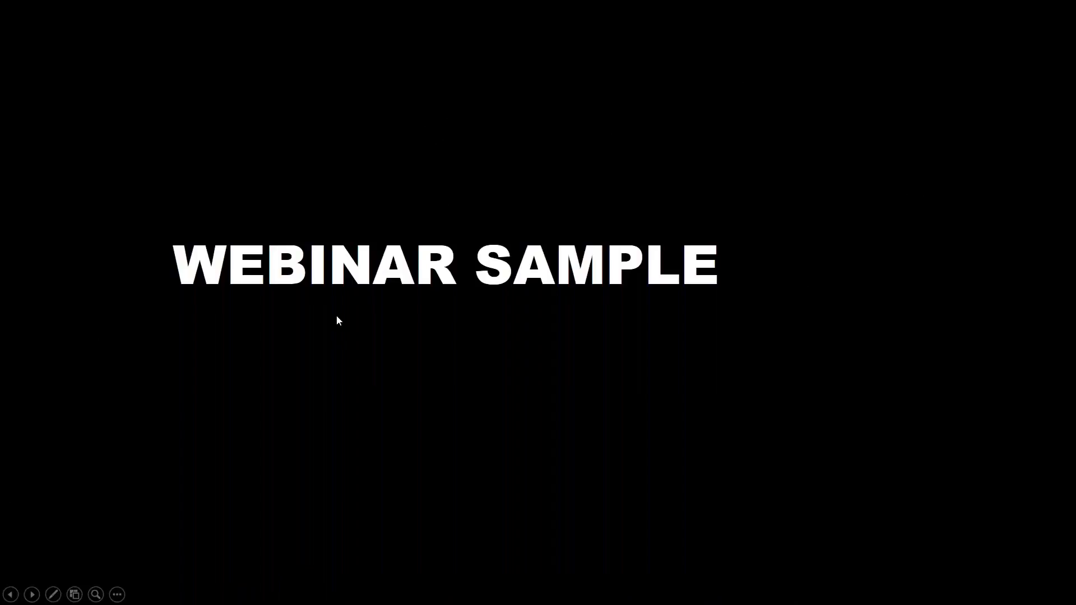
- Play the slide show from the title slide through to the magnifying glass slide and end the show
click(412, 423)
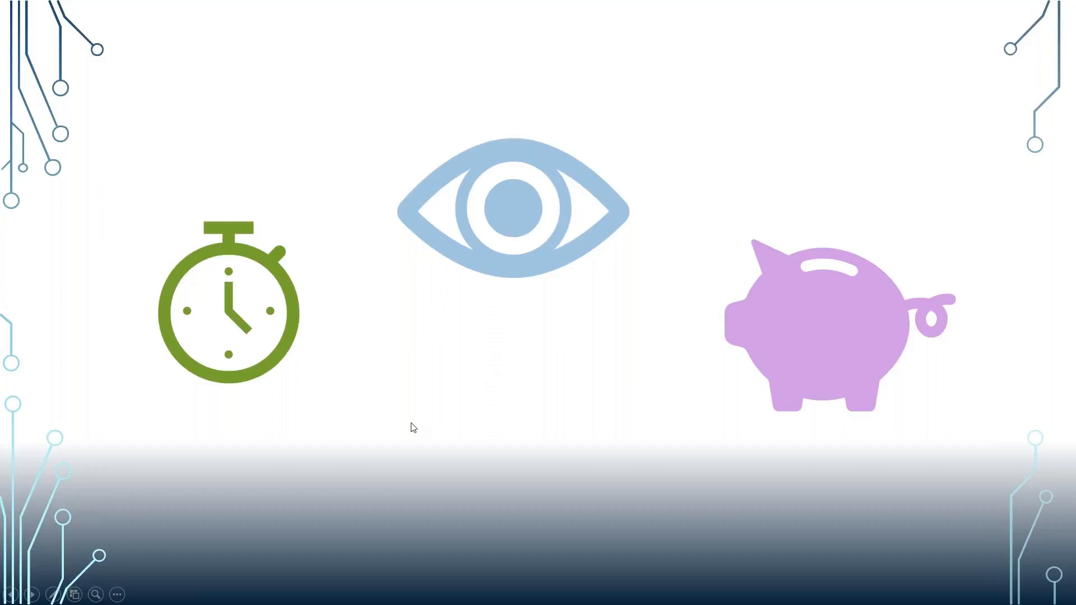
click(413, 425)
click(412, 425)
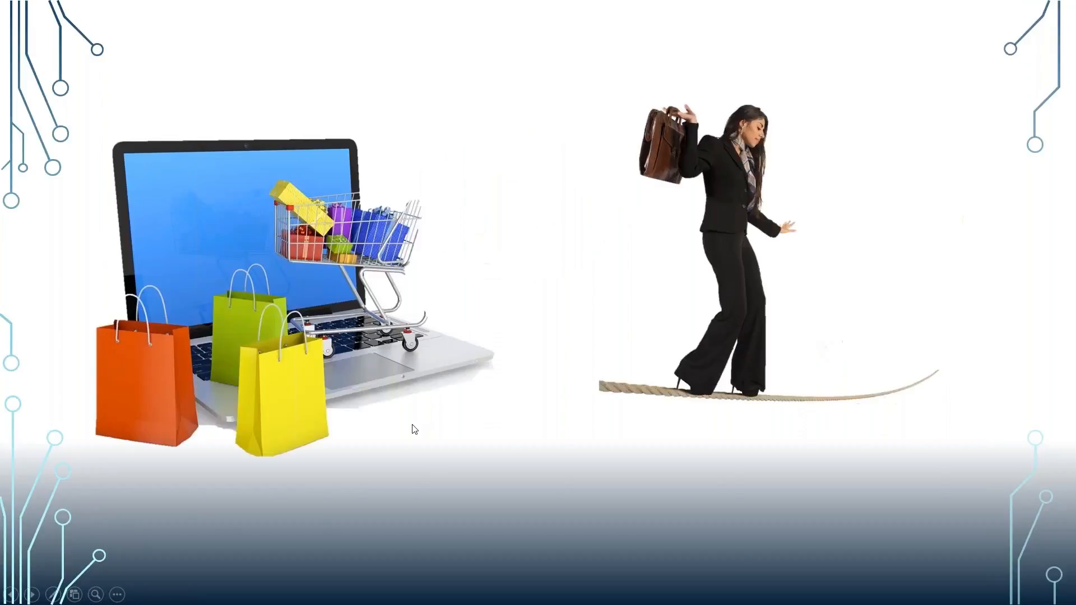
click(412, 425)
click(412, 425)
click(412, 425)
click(412, 425)
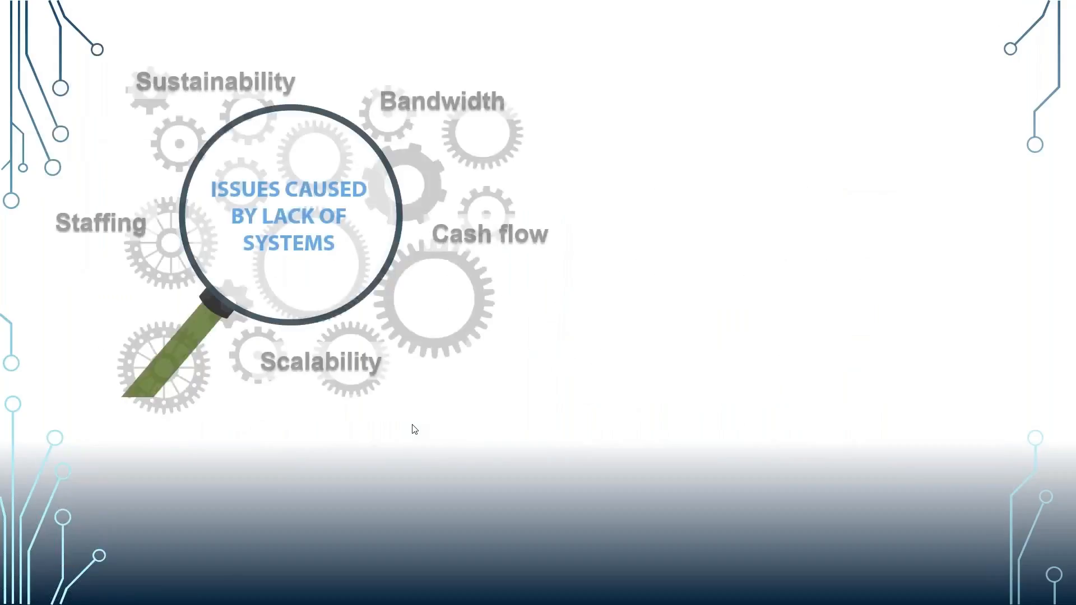
key(Escape)
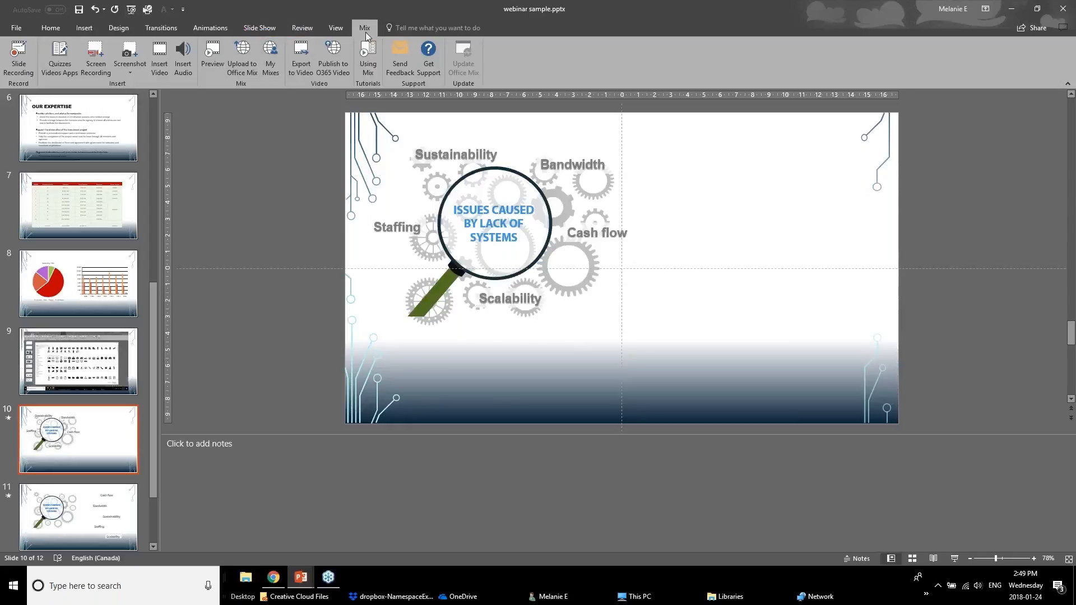
- View slide 10 in the slide recording view, and look through the available quiz and app add-ins without adding any
click(18, 61)
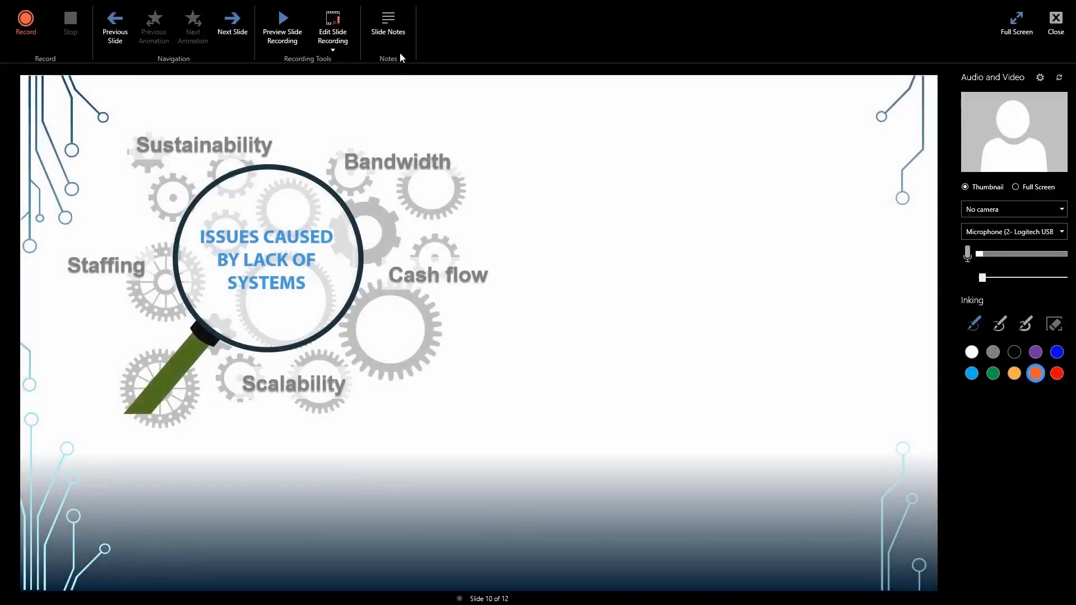
click(398, 50)
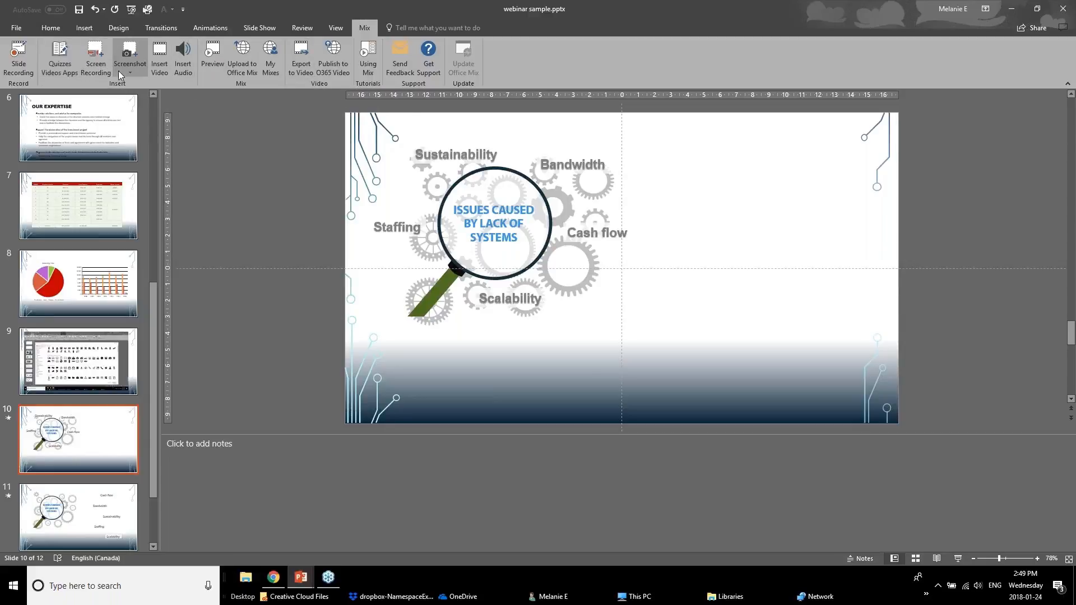
click(62, 75)
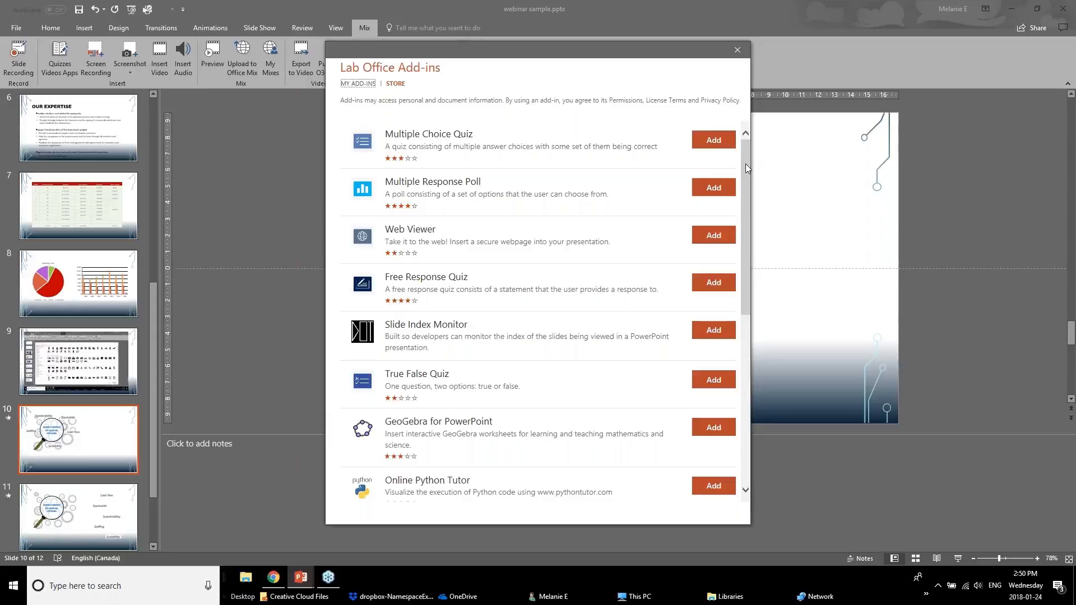
click(741, 48)
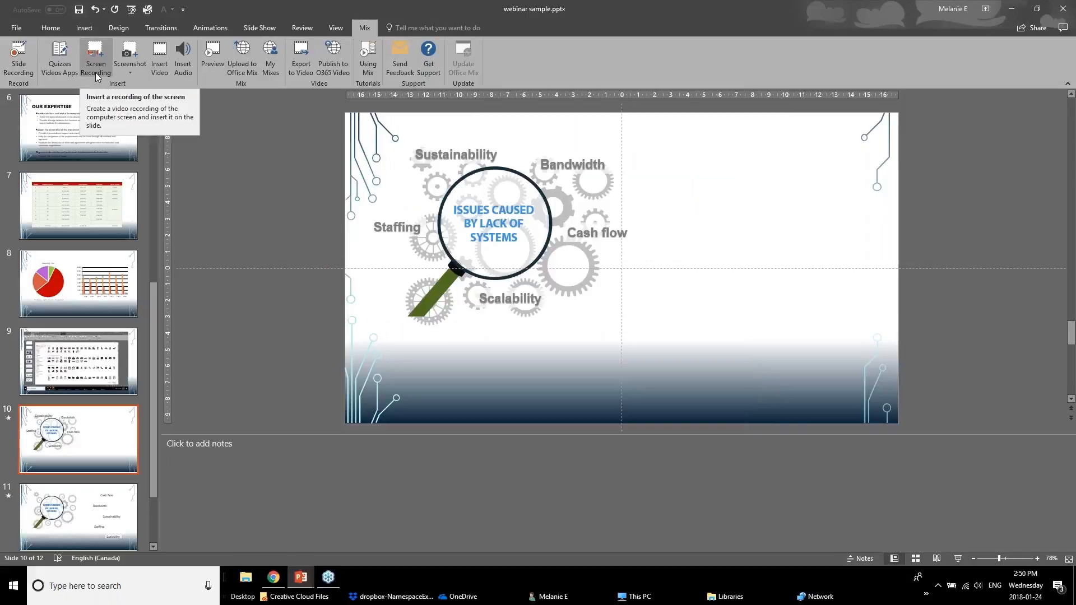
- Insert a screen clipping of nearly the whole webinar presentation window, showing its New MIX Extension slide, onto slide 10
click(97, 77)
click(129, 62)
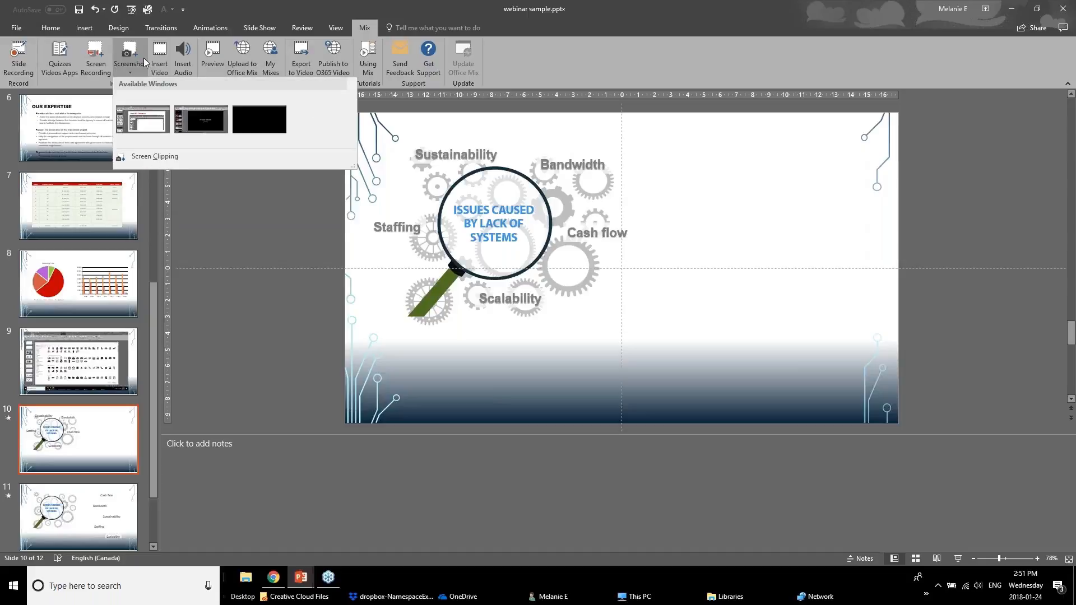
click(162, 157)
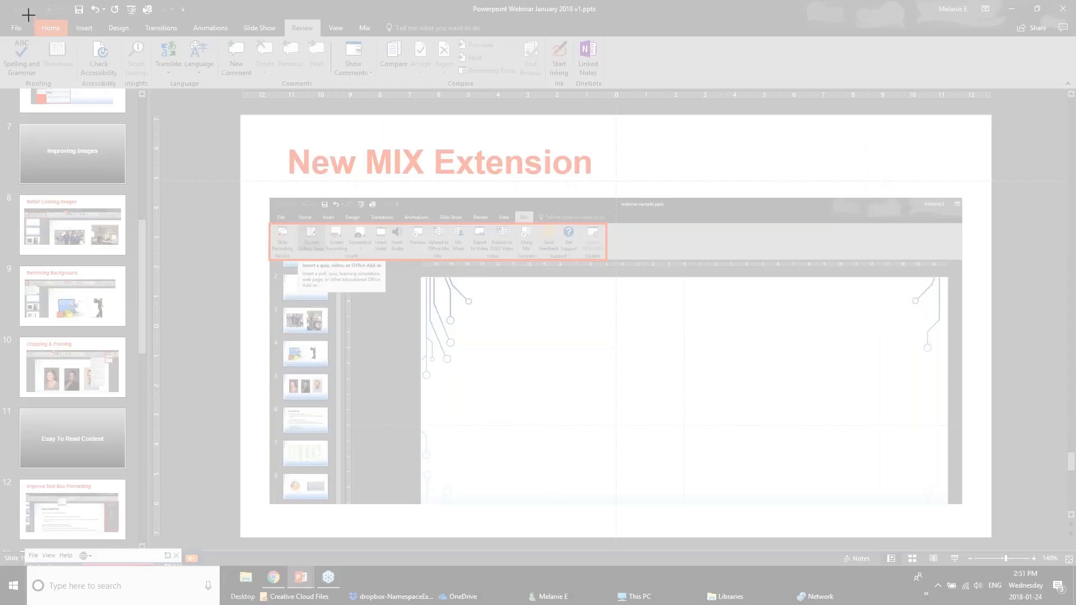
drag(27, 12, 1012, 545)
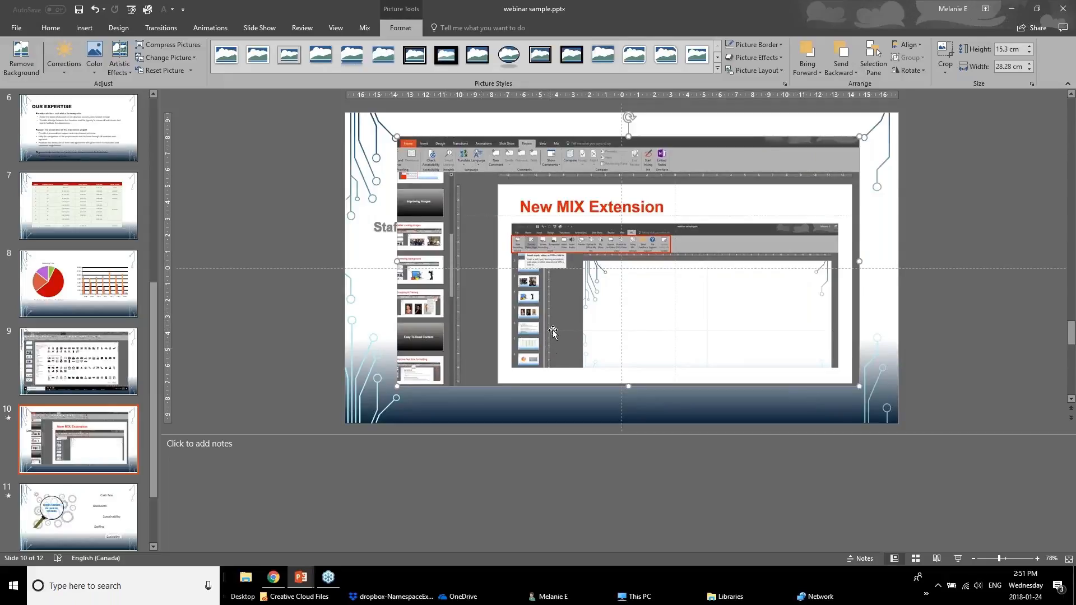
- Switch to the Powerpoint Webinar January 2018 v1 presentation and show its Zoom Feature slide
mouse_move(301, 580)
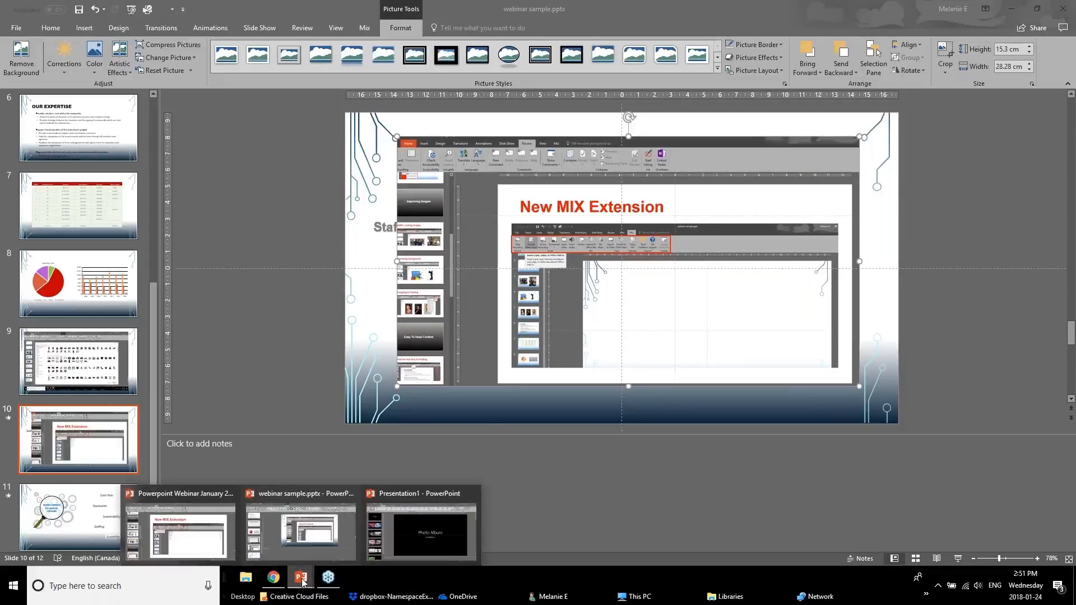
click(197, 526)
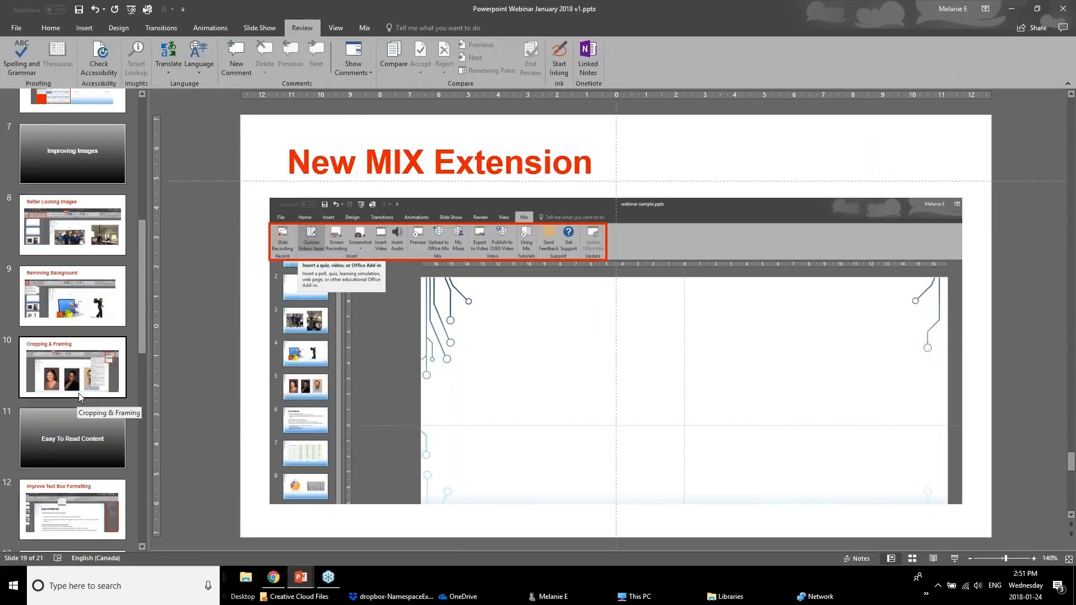
scroll(78, 398, down, 10)
click(74, 435)
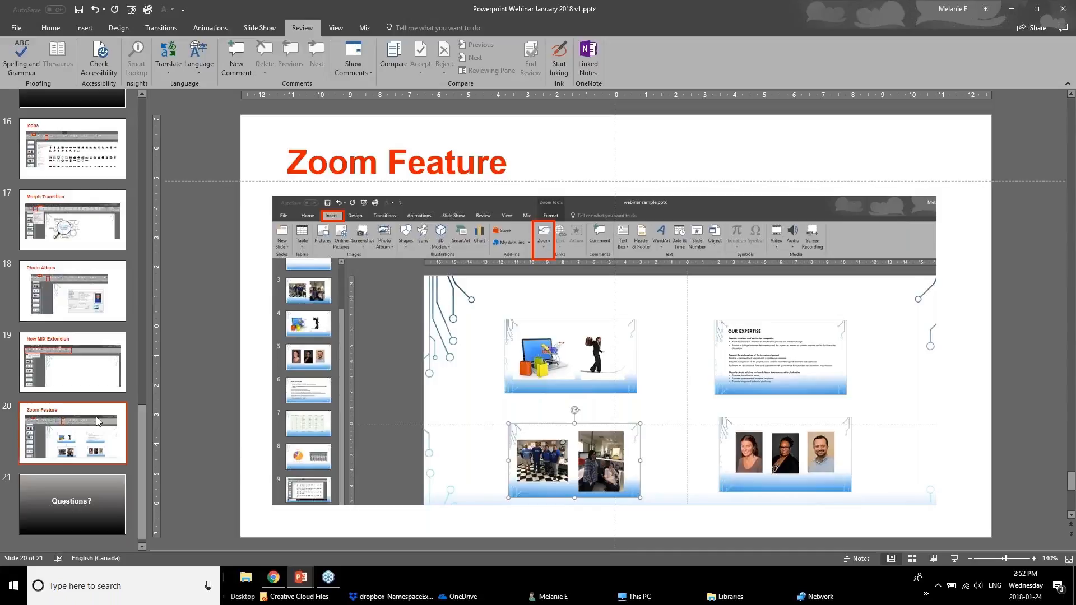
- Return to webinar sample.pptx and show slide 12 with its four slide thumbnails
mouse_move(291, 577)
click(301, 578)
click(304, 524)
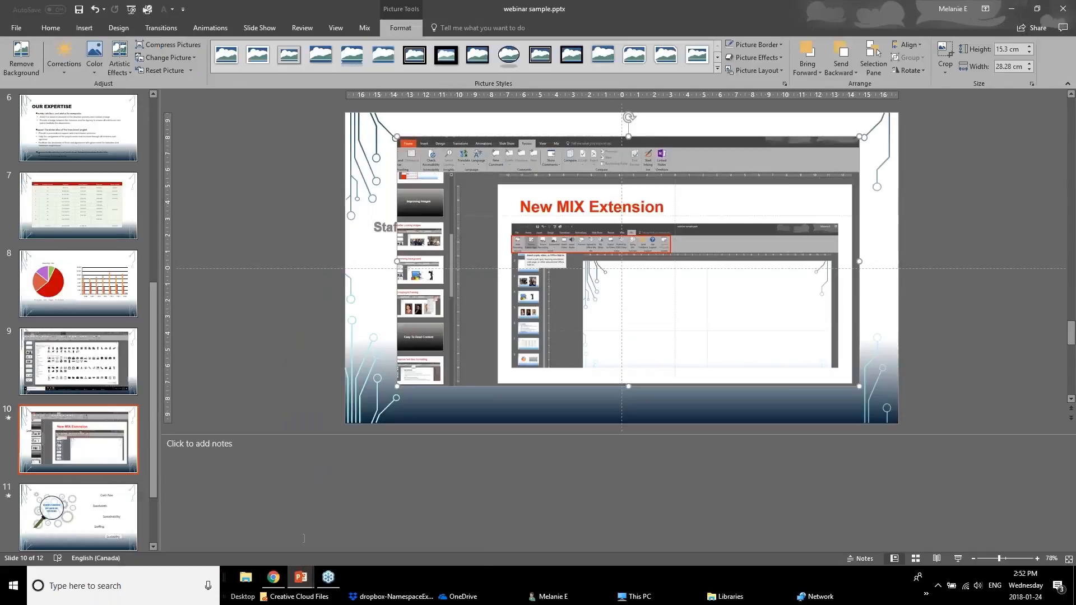
scroll(114, 481, down, 2)
click(113, 486)
- Insert a Summary Zoom slide before slide 2, using slides 2 through 7 as the section starting slides
scroll(107, 407, up, 4)
scroll(107, 407, up, 3)
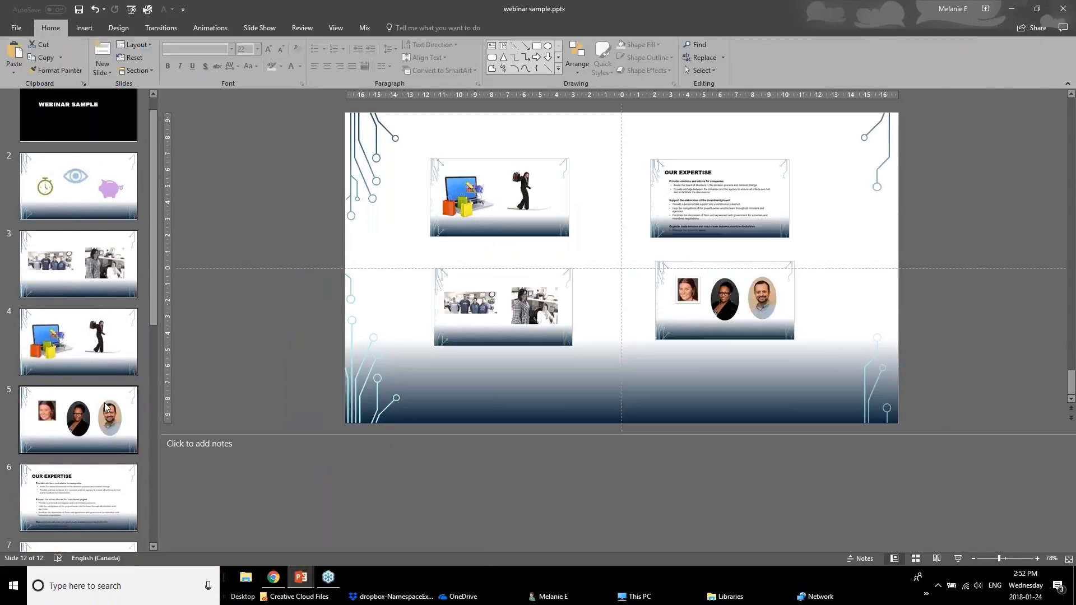
click(72, 222)
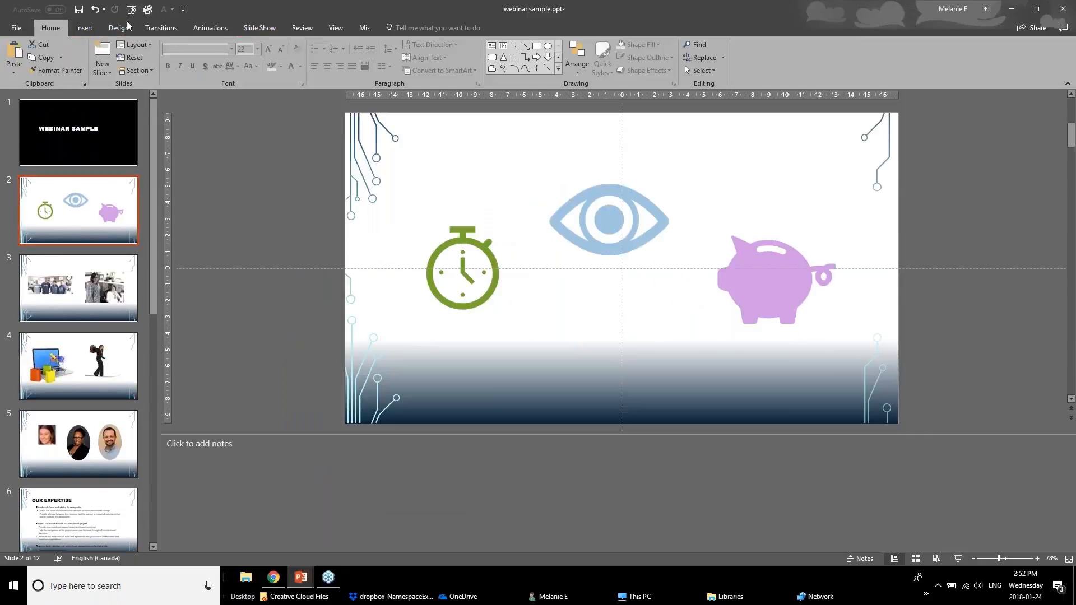
click(84, 28)
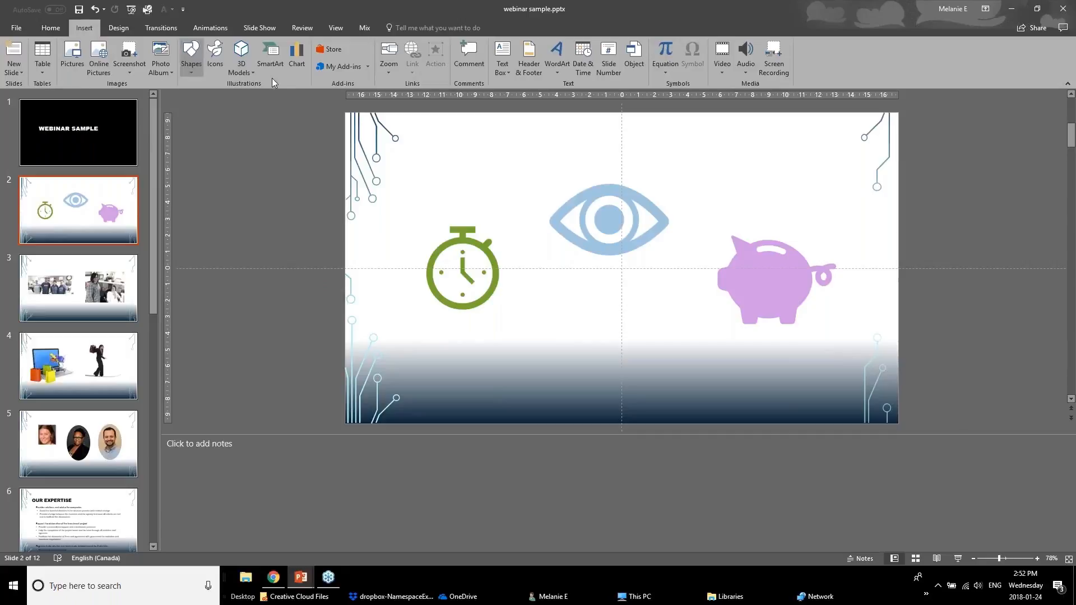
click(394, 73)
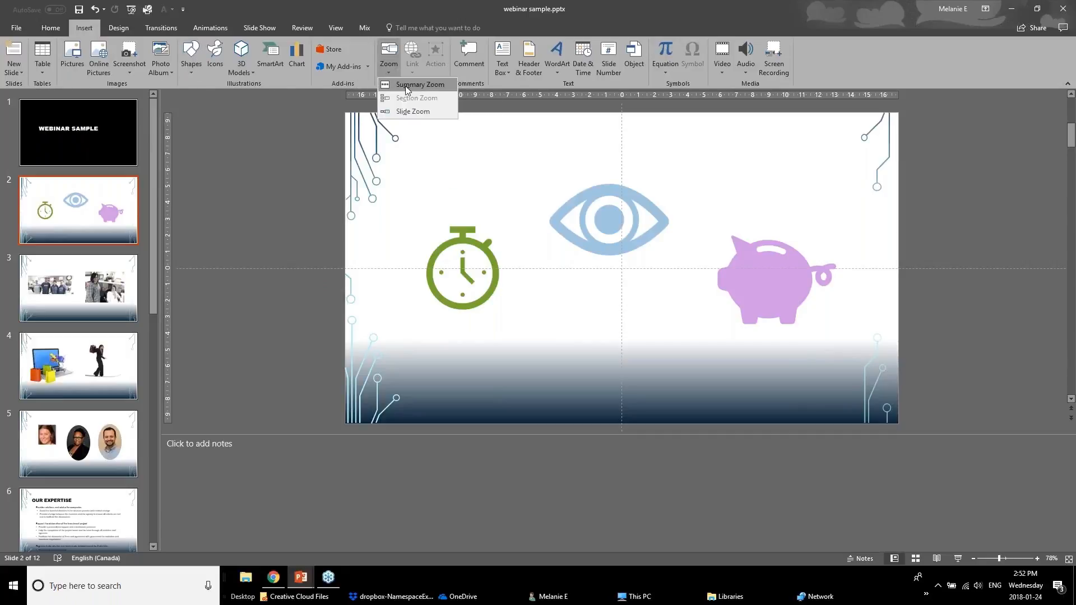
click(434, 87)
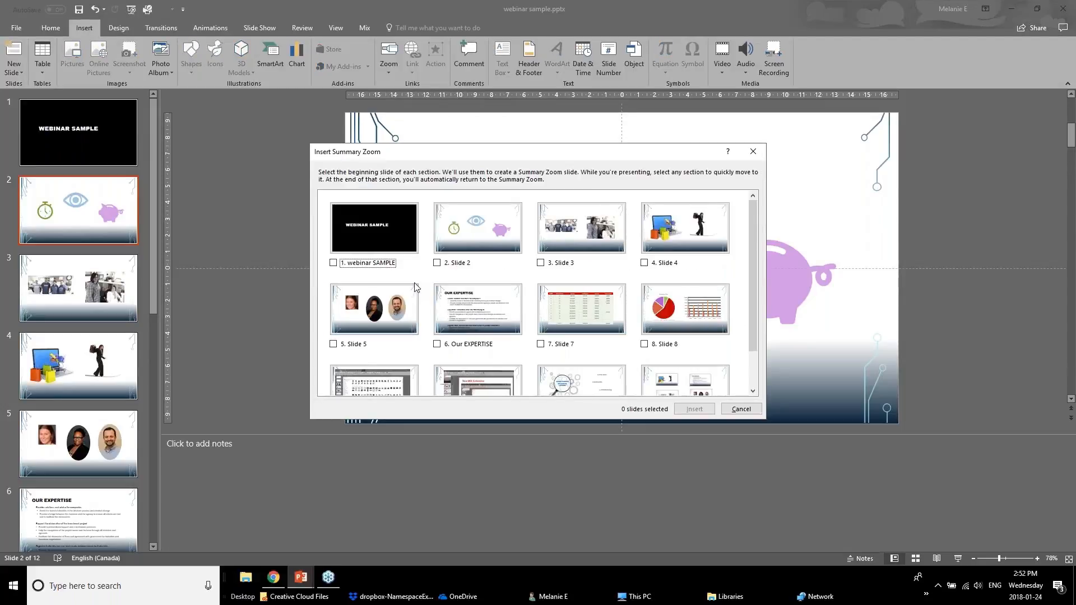
click(437, 263)
click(541, 263)
click(644, 263)
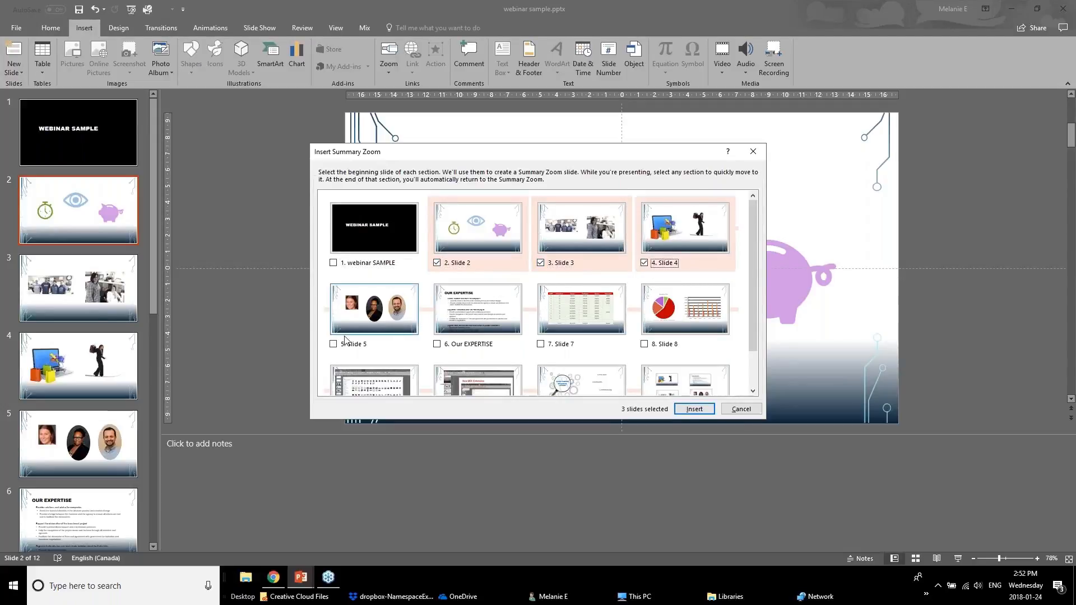
click(333, 344)
click(437, 344)
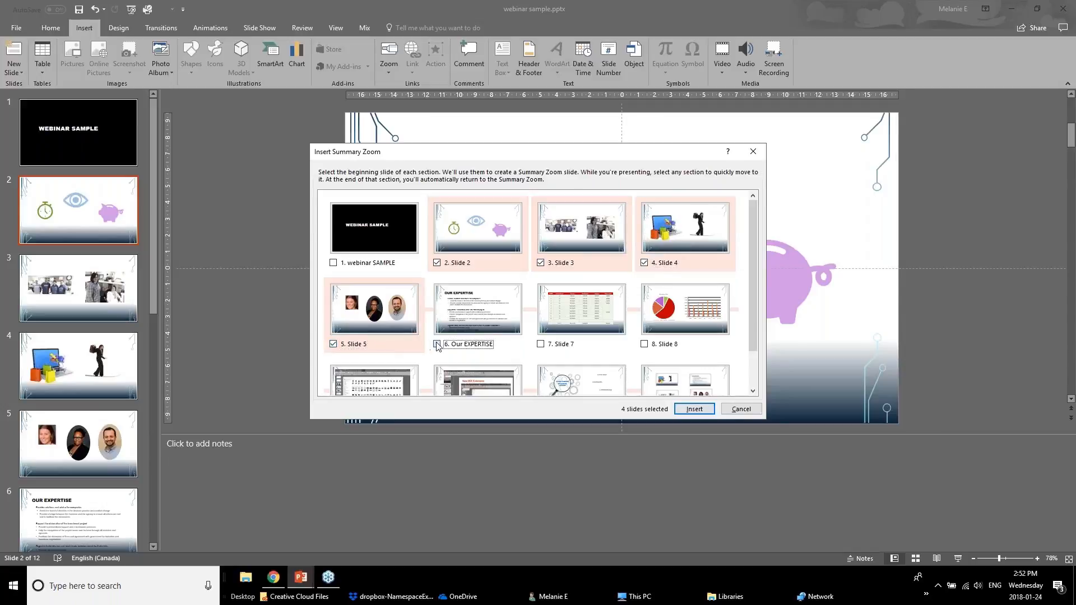
click(541, 345)
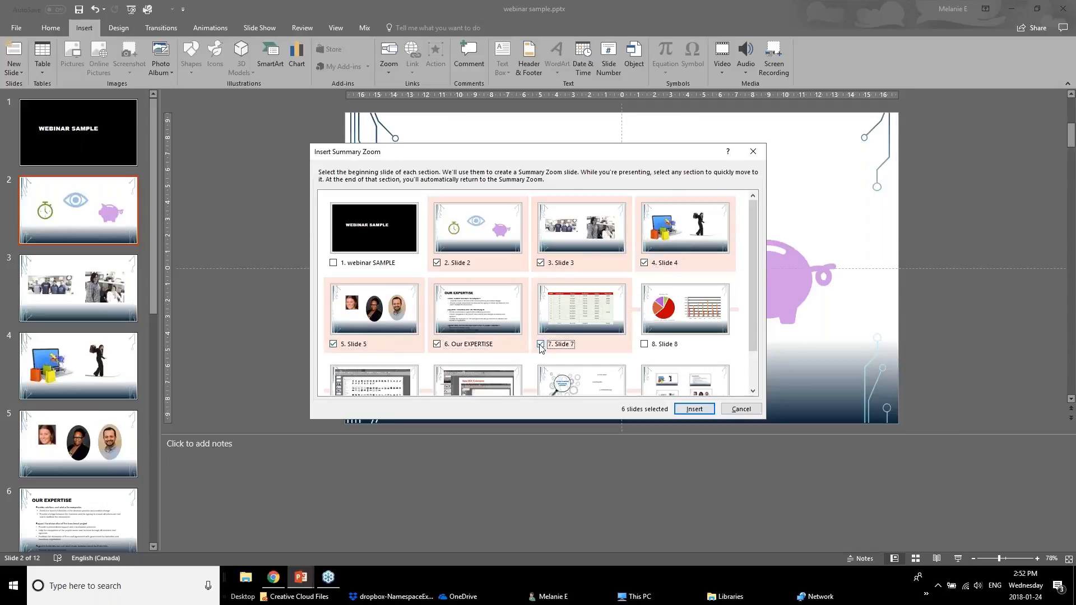
click(694, 409)
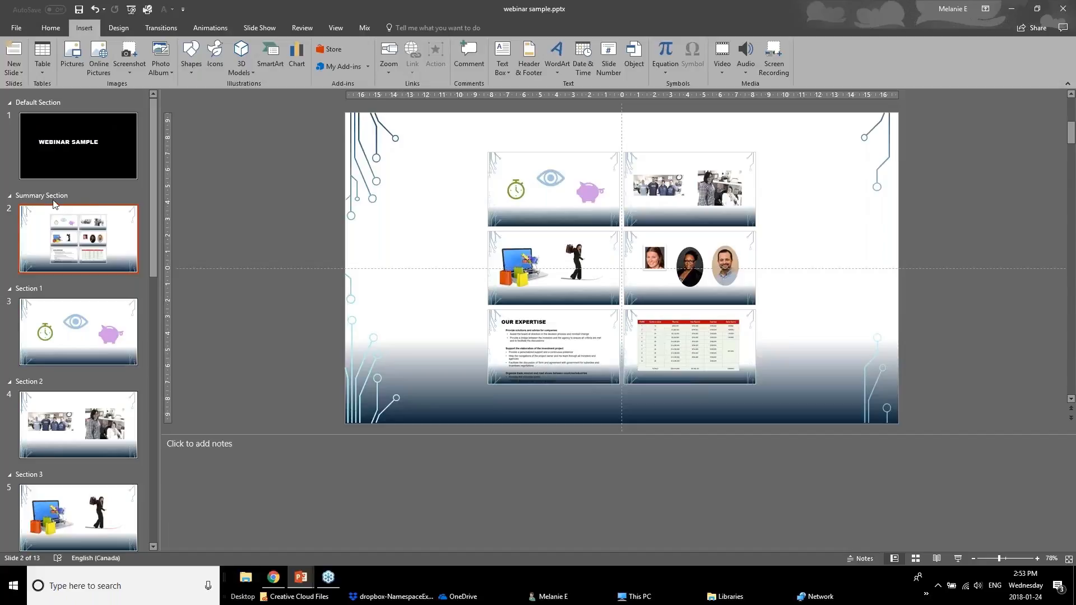
- Move the icons, team photos, shopping laptop and Our Expertise thumbnails further left on the Summary Zoom slide
drag(541, 185, 496, 179)
drag(640, 196, 604, 195)
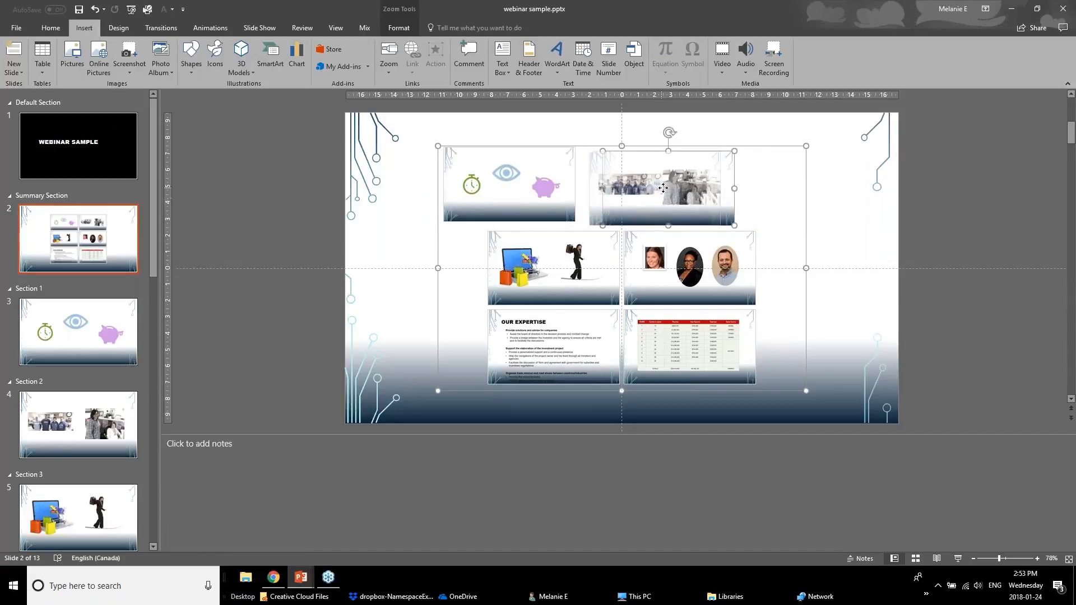
drag(555, 269, 517, 269)
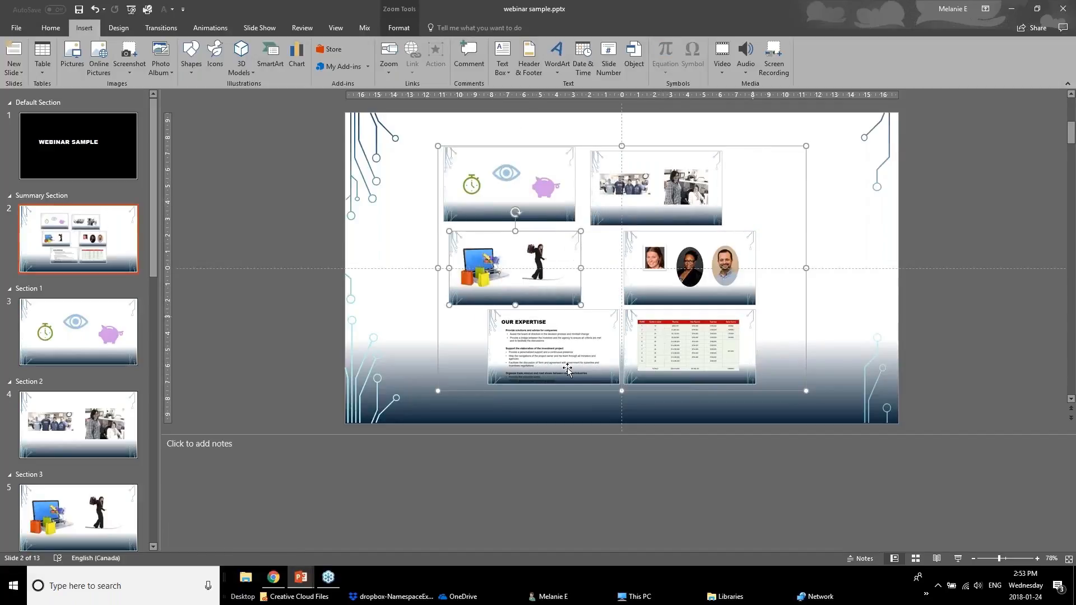
drag(567, 372, 529, 371)
click(271, 278)
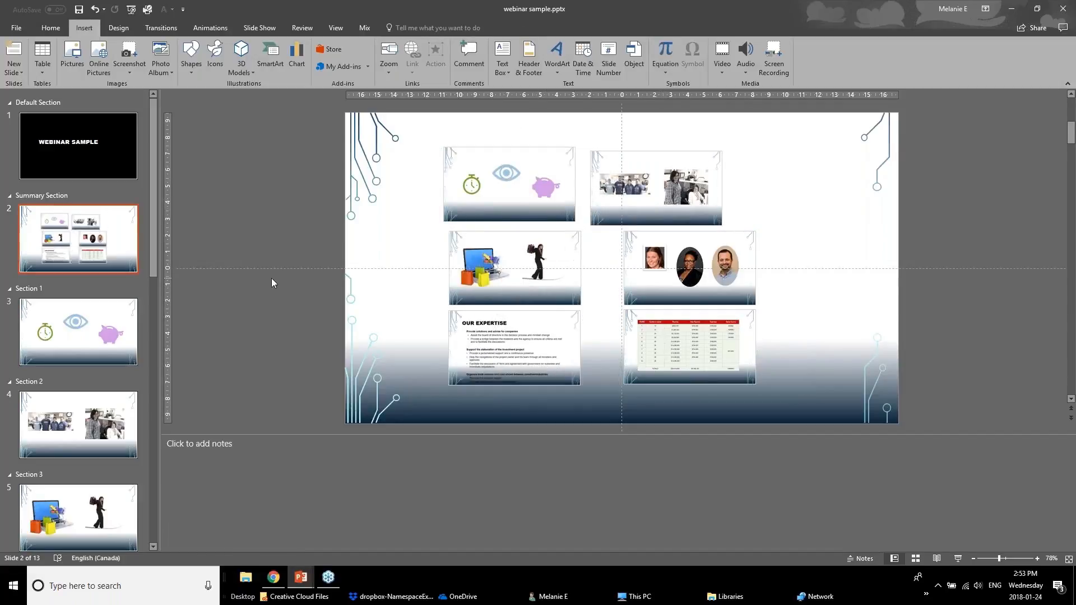
- Present the Summary Zoom slide and zoom into the icons, team photos and shopping laptop sections, returning to the summary between them
click(132, 9)
click(390, 437)
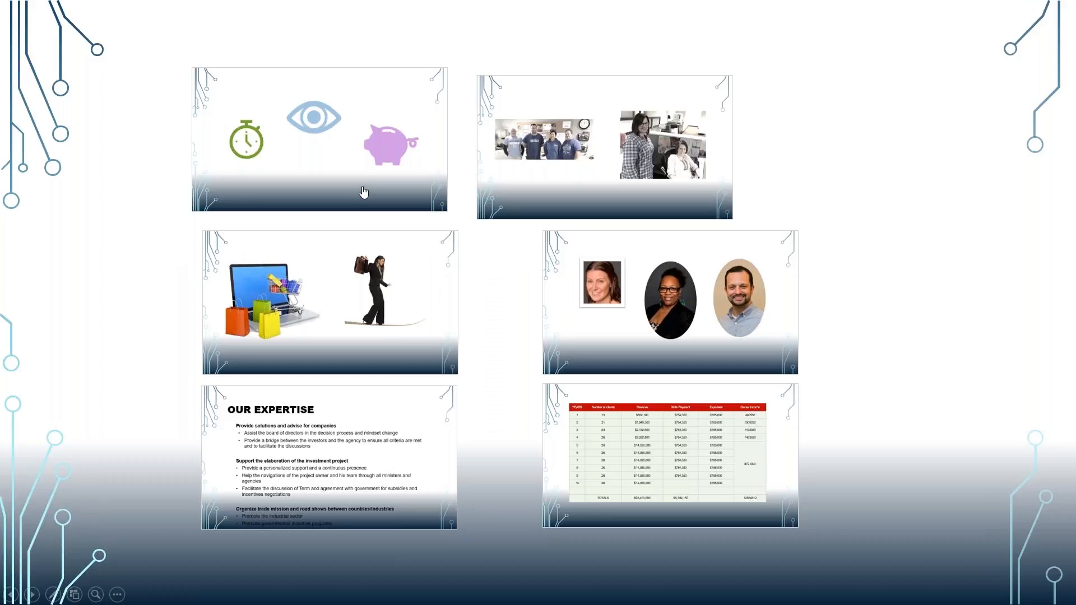
click(363, 192)
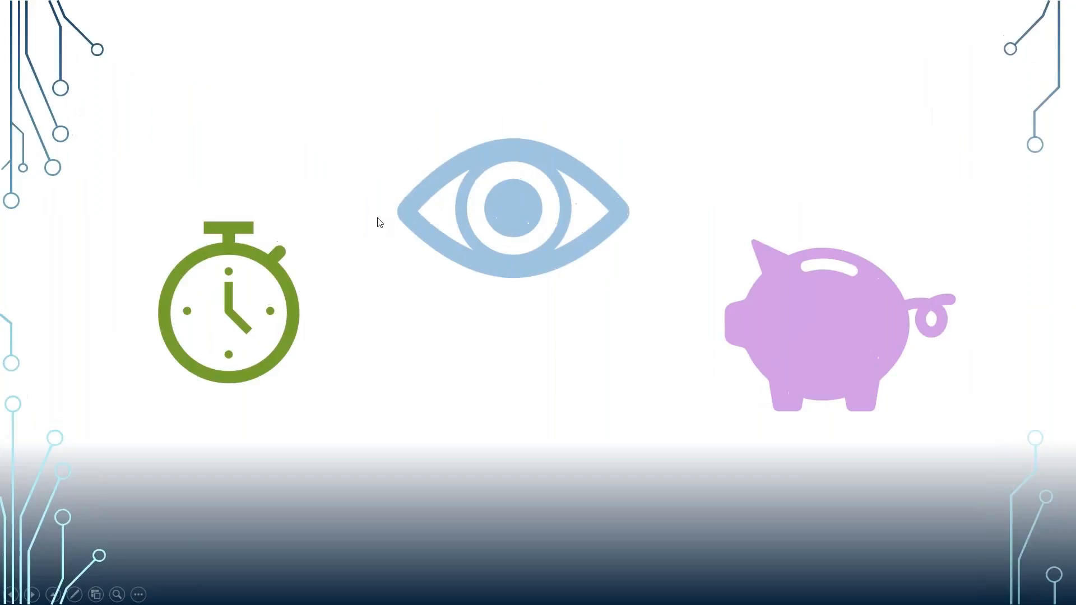
click(378, 221)
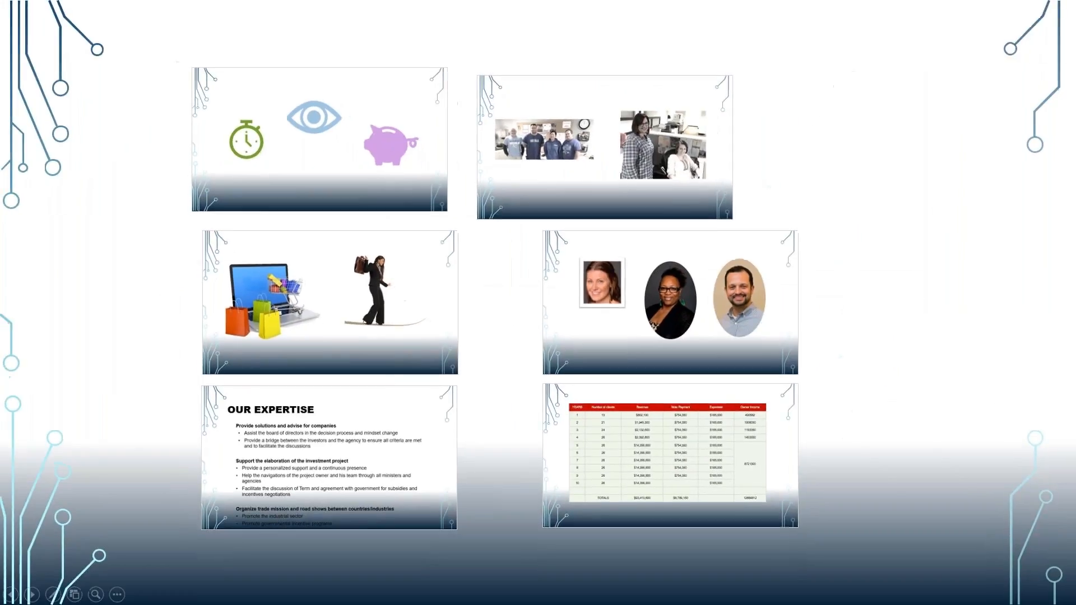
click(691, 222)
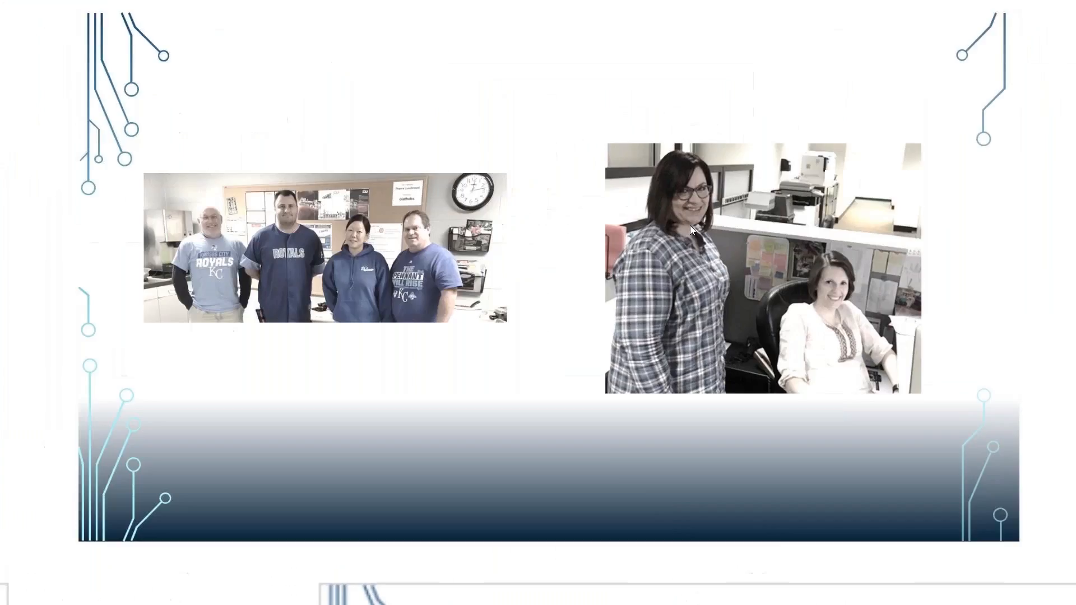
click(690, 225)
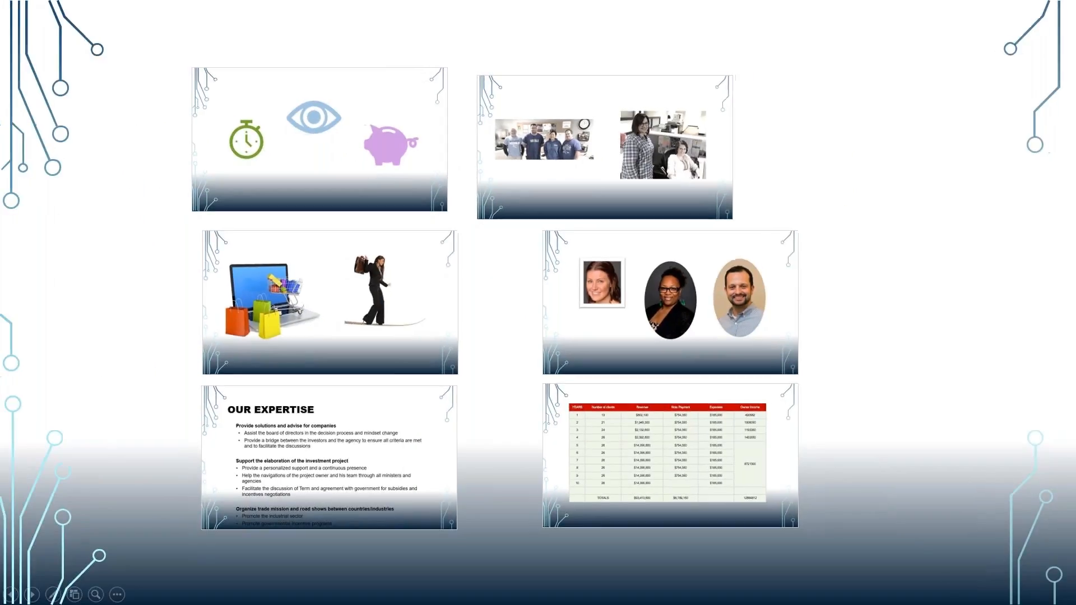
click(330, 302)
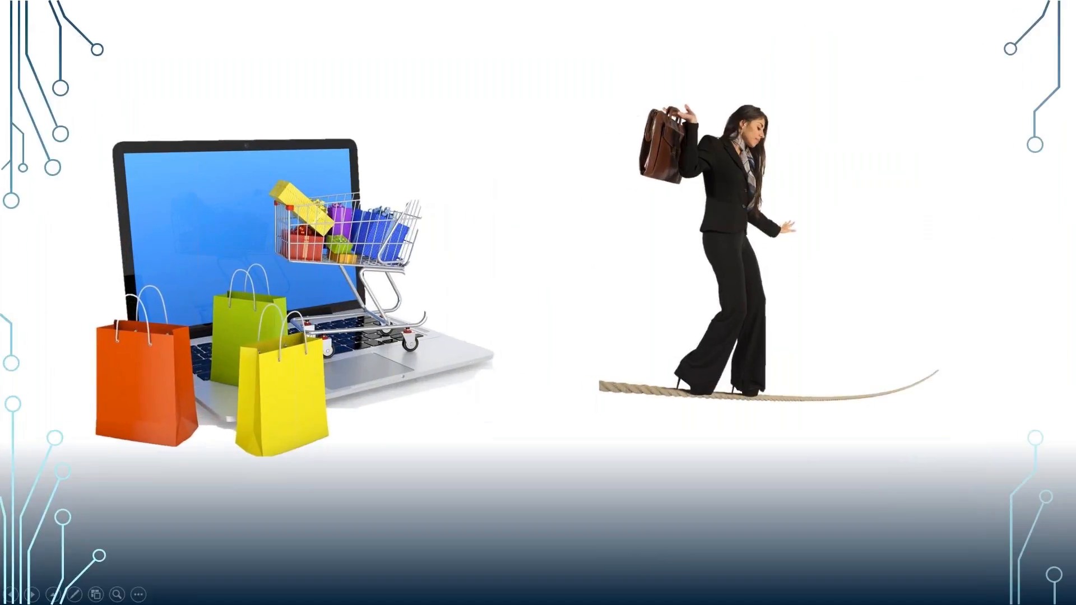